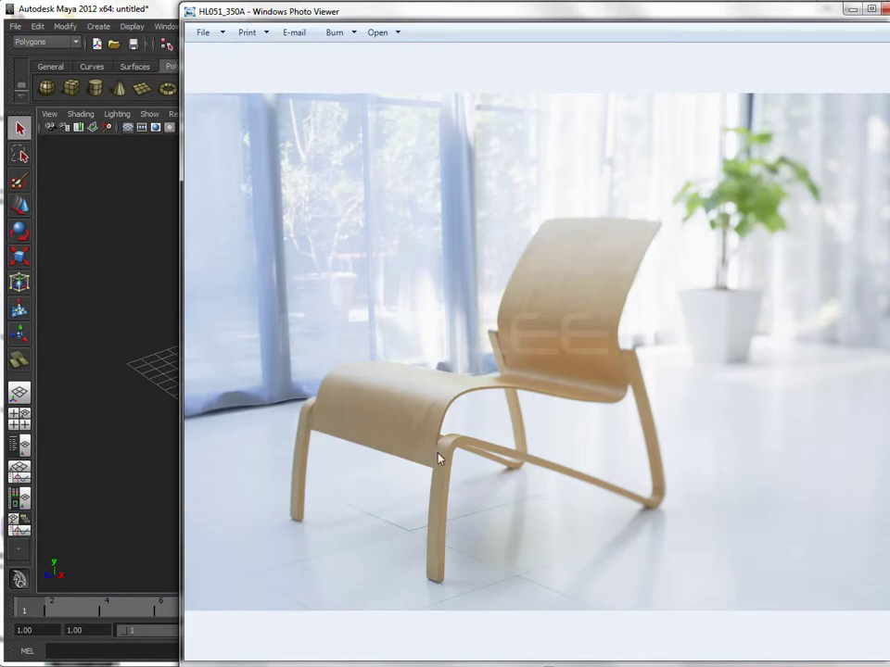
# Slide the HL051_350A chair reference photo to the right so it clears the Maya window.
pyautogui.moveTo(193, 11)
pyautogui.mouseDown()
pyautogui.moveTo(262, 21)
pyautogui.moveTo(610, 197)
pyautogui.moveTo(875, 127)
pyautogui.mouseUp()
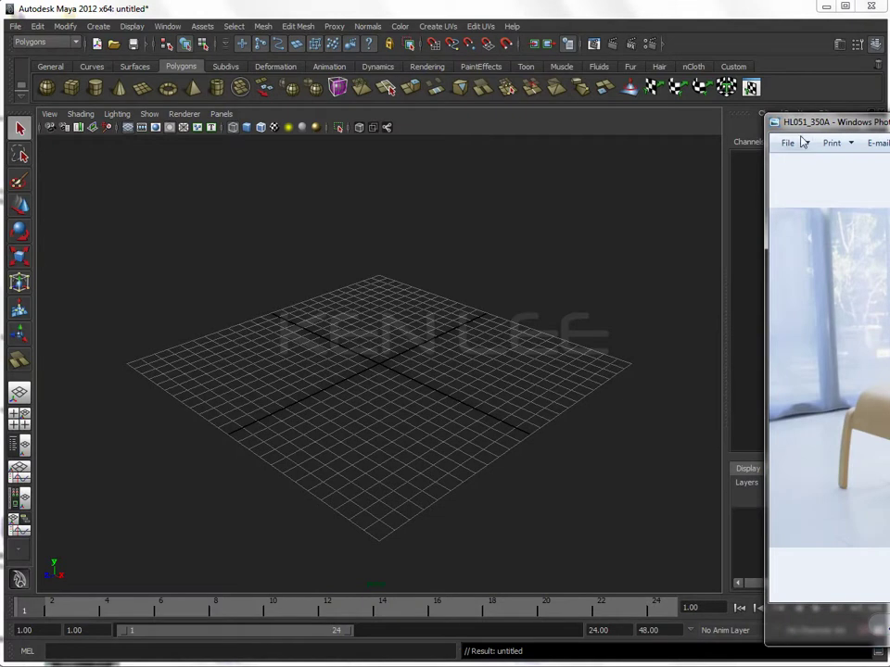
# Move the photo further aside and switch the Maya viewport to the side orthographic view.
pyautogui.moveTo(788, 122)
pyautogui.mouseDown()
pyautogui.moveTo(810, 208)
pyautogui.moveTo(886, 235)
pyautogui.mouseUp()
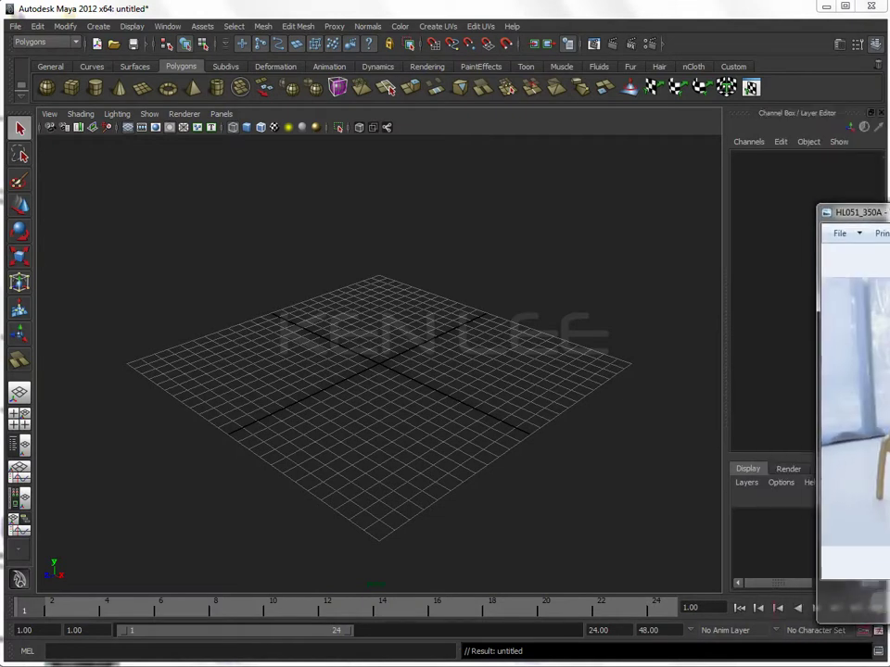
pyautogui.click(445, 312)
pyautogui.press('space')
pyautogui.moveTo(444, 311); pyautogui.dragTo(496, 311)
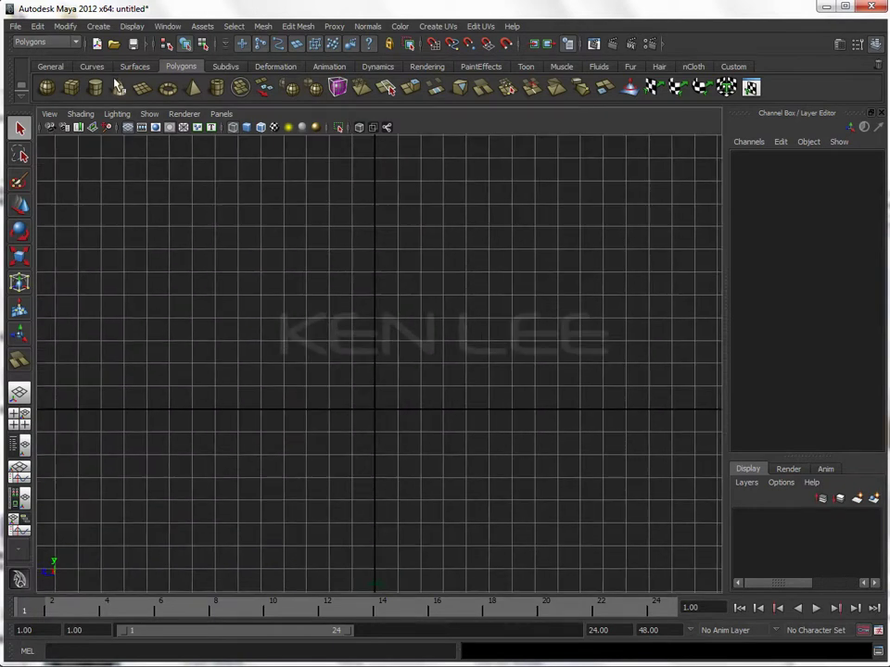
# Trace the seat, lower curl and rising backrest with EP curve points.
pyautogui.click(98, 26)
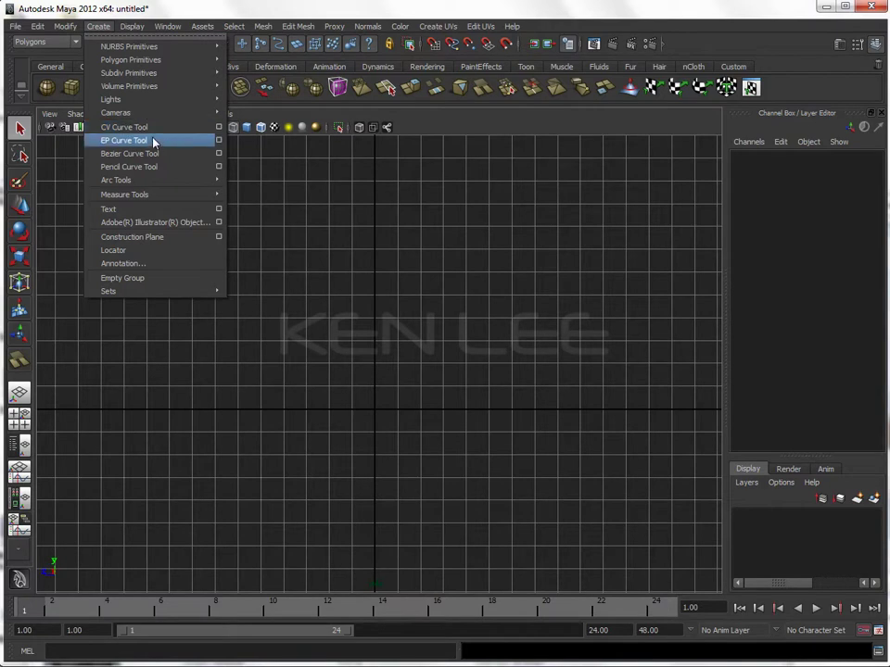
pyautogui.click(155, 142)
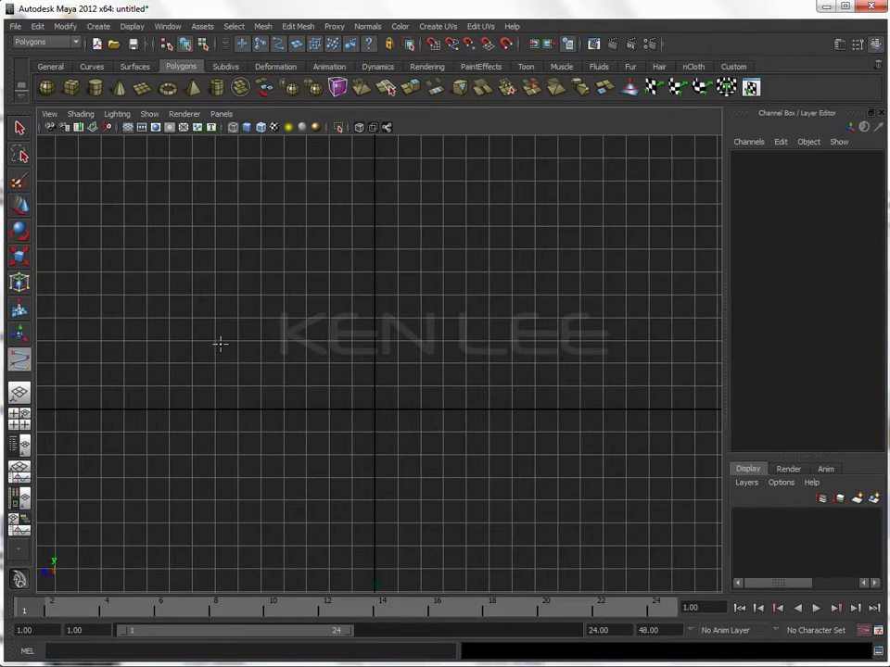
pyautogui.keyDown('alt'); pyautogui.moveTo(292, 307); pyautogui.dragTo(279, 367, button='middle'); pyautogui.keyUp('alt')
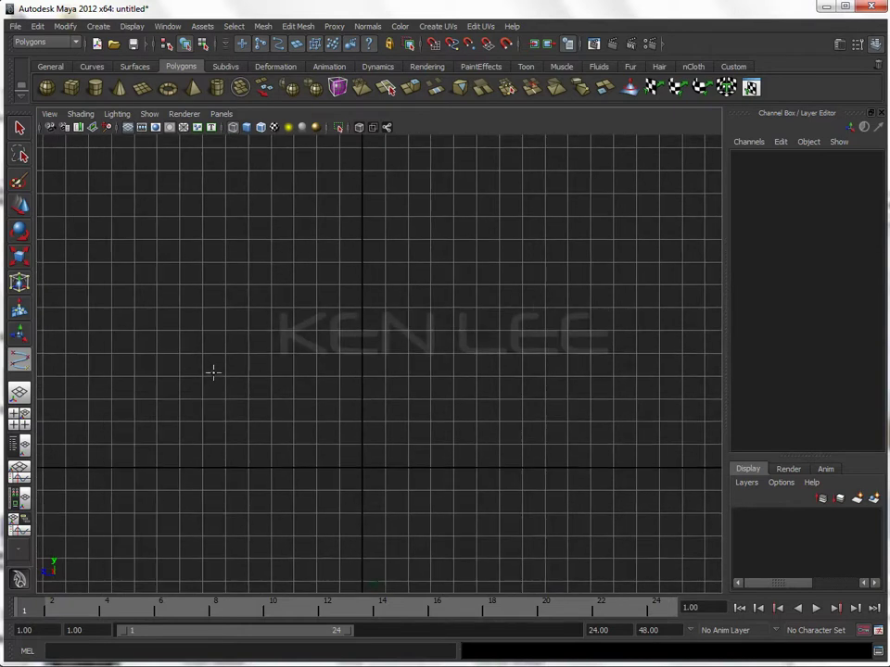
pyautogui.click(267, 317)
pyautogui.click(329, 343)
pyautogui.click(487, 397)
pyautogui.click(484, 372)
pyautogui.click(466, 339)
pyautogui.click(496, 292)
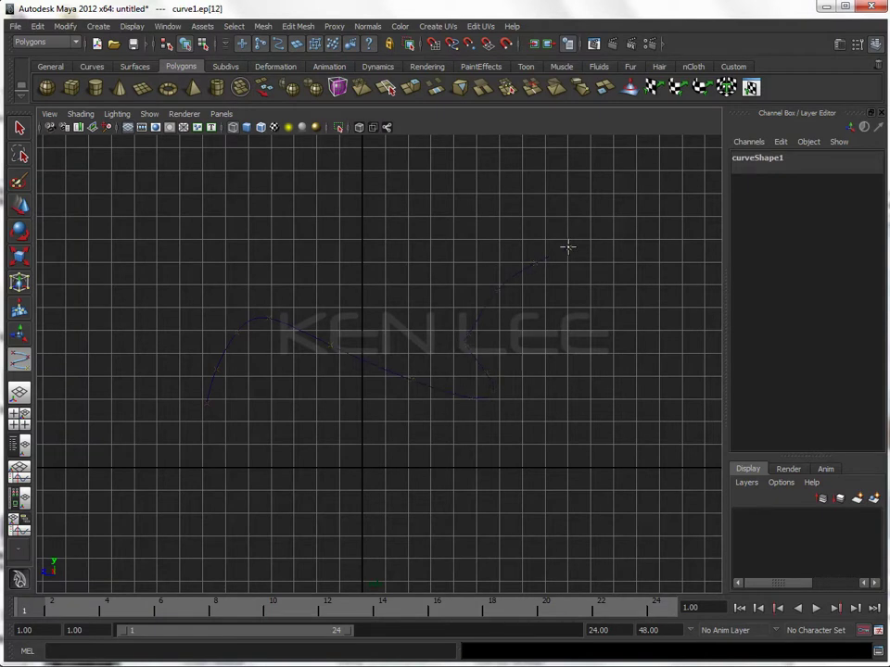
# Finish curve1 at the backrest top and show its control vertices.
pyautogui.click(567, 247)
pyautogui.press('Return')
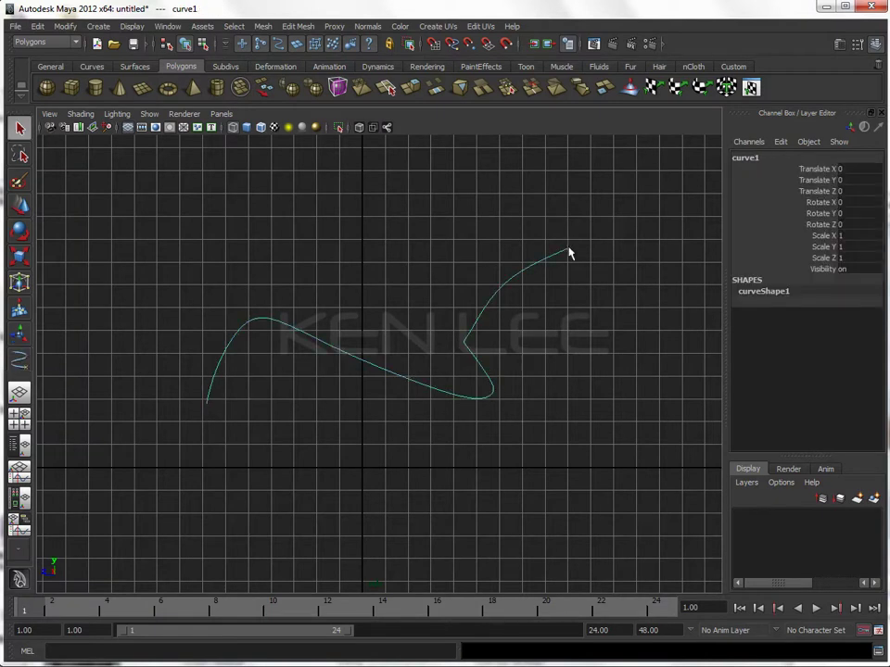
pyautogui.moveTo(477, 357); pyautogui.dragTo(473, 384, button='right')
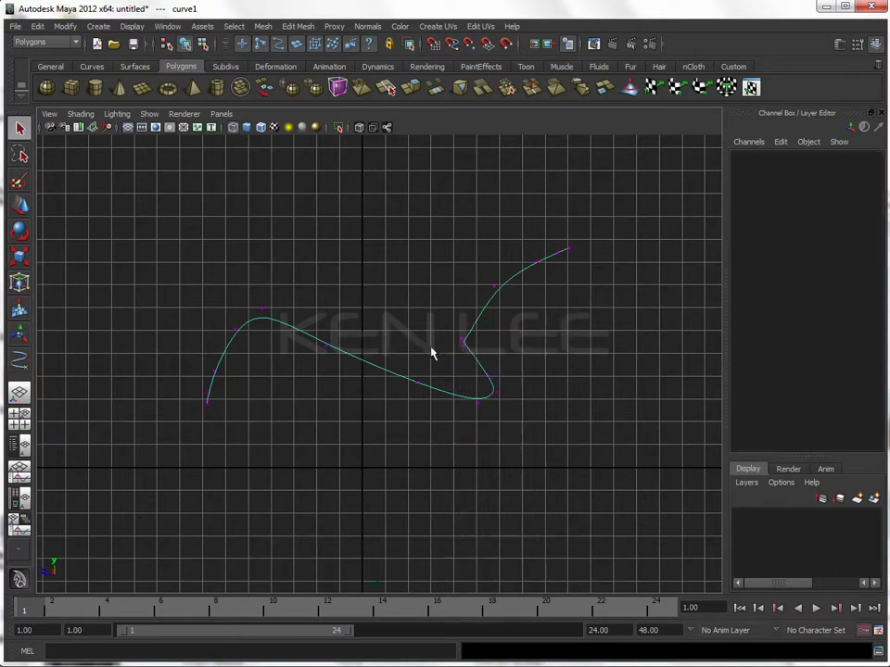
pyautogui.scroll(1, 496, 369)
# Move the vertices at the backrest bend, raising vertex 11 slightly.
pyautogui.click(473, 336)
pyautogui.press('w')
pyautogui.moveTo(478, 342)
pyautogui.mouseDown()
pyautogui.moveTo(488, 362)
pyautogui.moveTo(463, 324)
pyautogui.mouseUp()
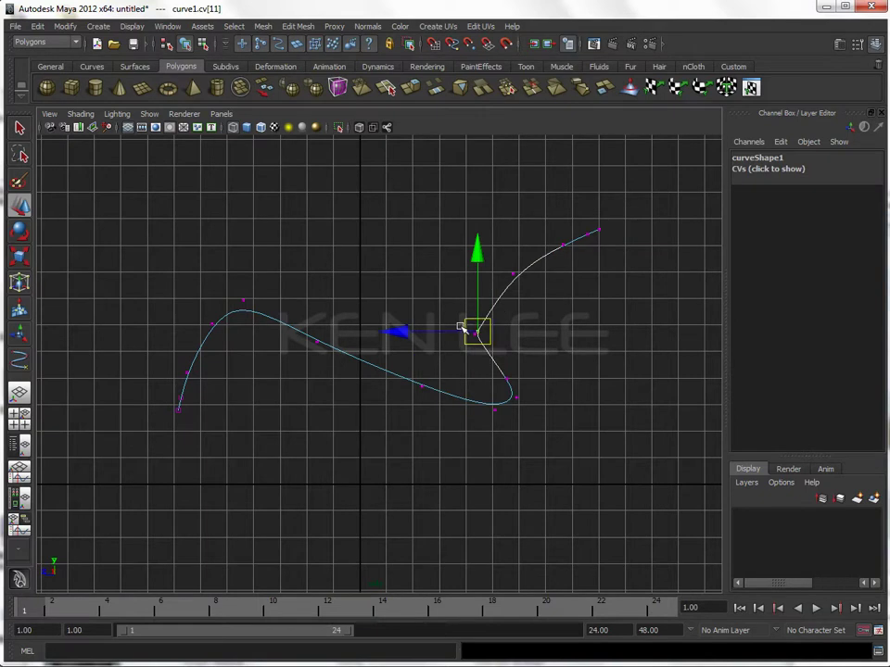
pyautogui.keyDown('shift'); pyautogui.click(483, 346); pyautogui.keyUp('shift')
pyautogui.click(490, 346)
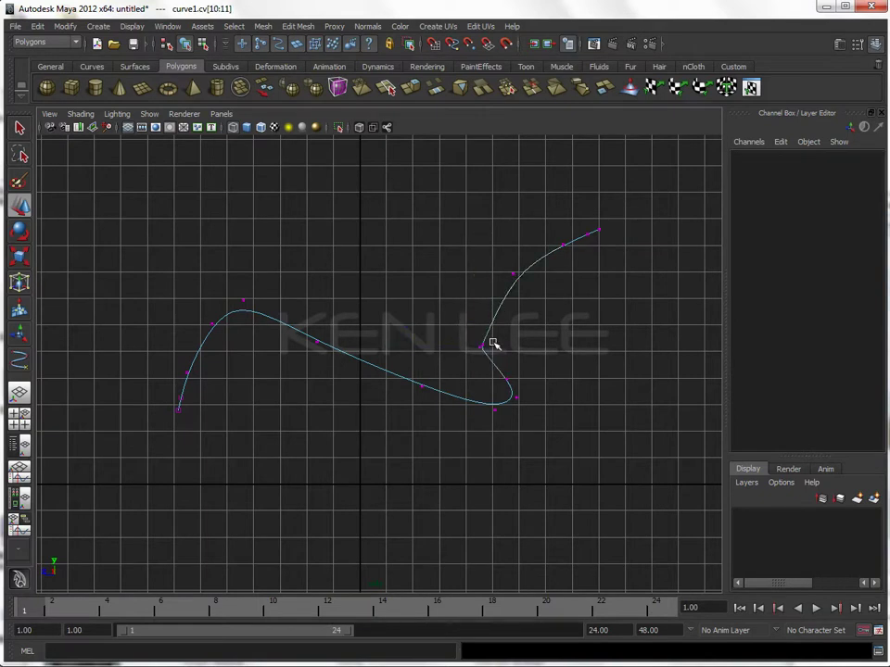
pyautogui.click(482, 343)
pyautogui.moveTo(485, 330); pyautogui.dragTo(484, 320)
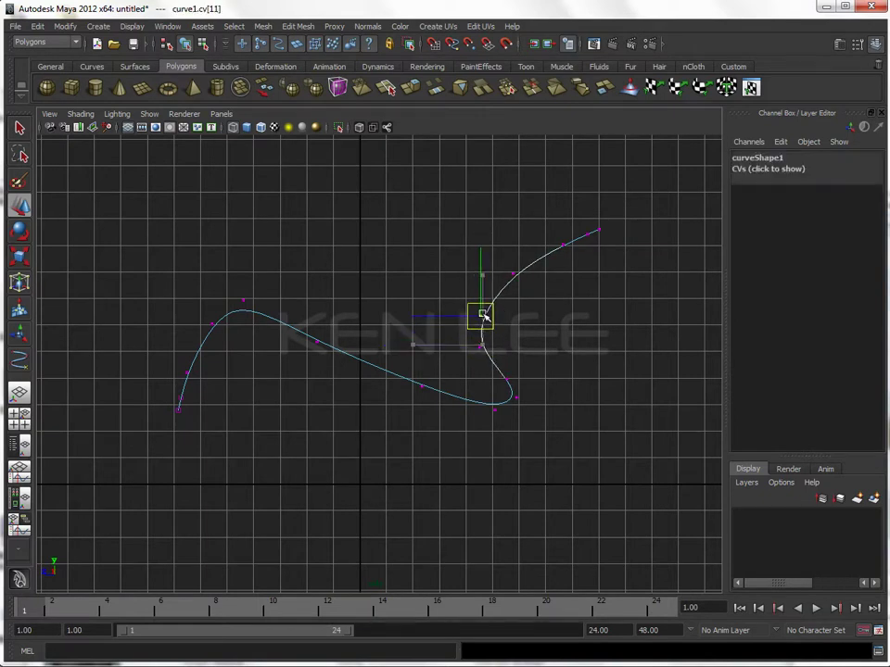
# Rotate the backrest vertices 11–15 and shift them up and left.
pyautogui.moveTo(545, 209); pyautogui.dragTo(619, 271)
pyautogui.moveTo(485, 212); pyautogui.dragTo(631, 330)
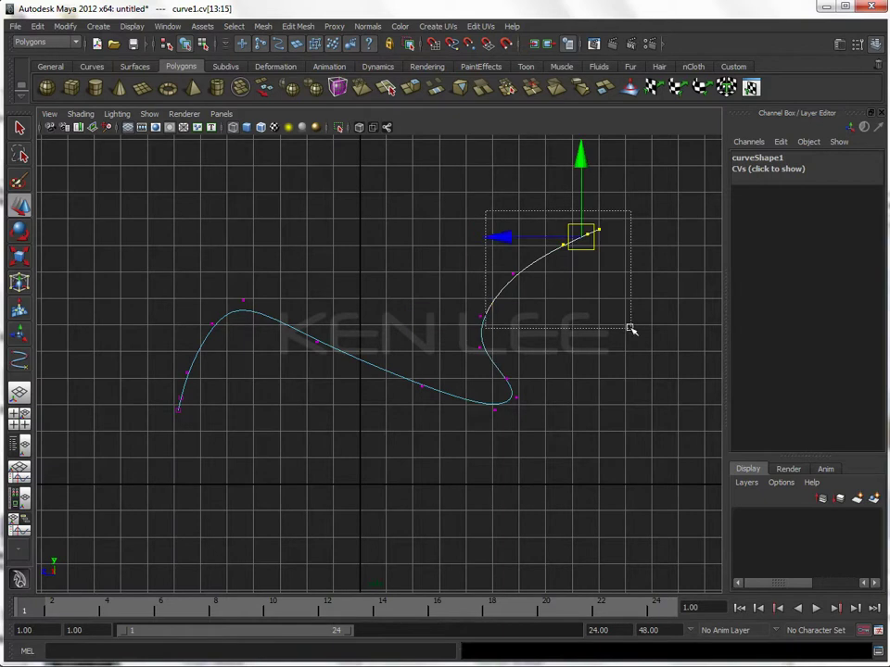
pyautogui.moveTo(446, 206); pyautogui.dragTo(593, 322)
pyautogui.press('e')
pyautogui.moveTo(367, 184); pyautogui.dragTo(658, 327)
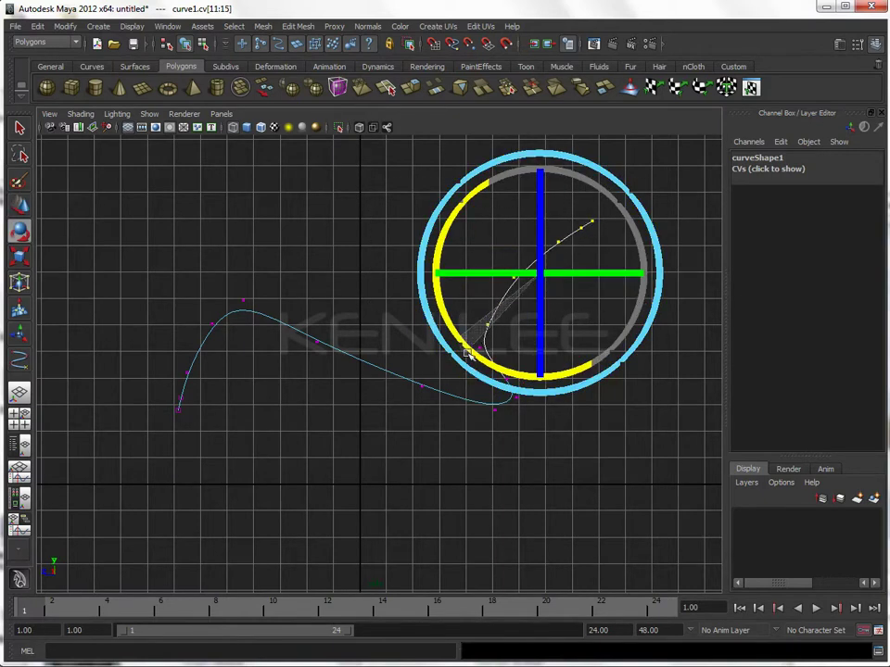
pyautogui.moveTo(468, 347); pyautogui.dragTo(519, 320)
pyautogui.press('w')
pyautogui.moveTo(538, 276); pyautogui.dragTo(528, 269)
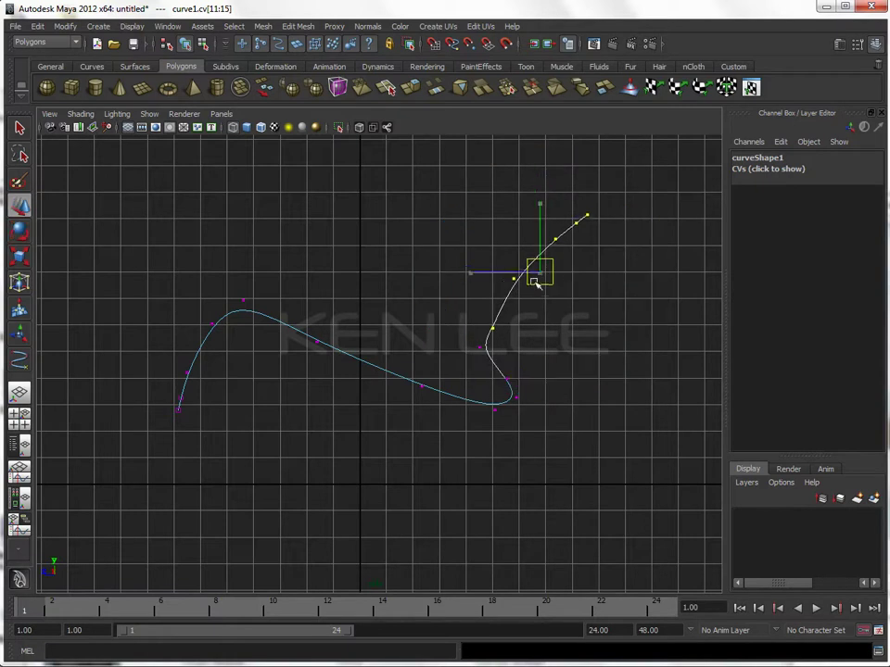
# Nudge vertices 9 and 8 to reshape the lower bend.
pyautogui.click(594, 293)
pyautogui.click(548, 223)
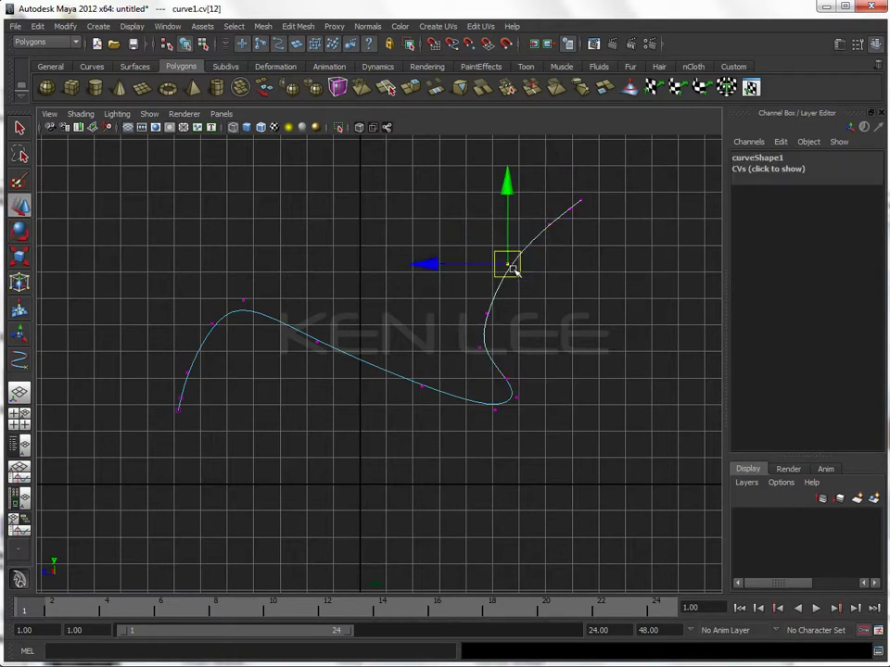
pyautogui.click(437, 267)
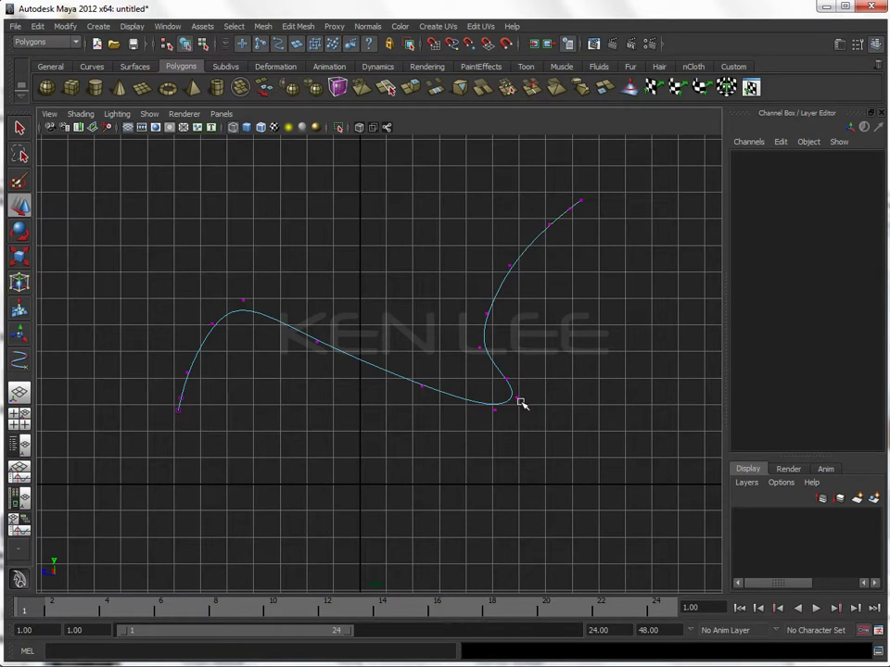
pyautogui.click(507, 379)
pyautogui.moveTo(508, 380); pyautogui.dragTo(502, 388)
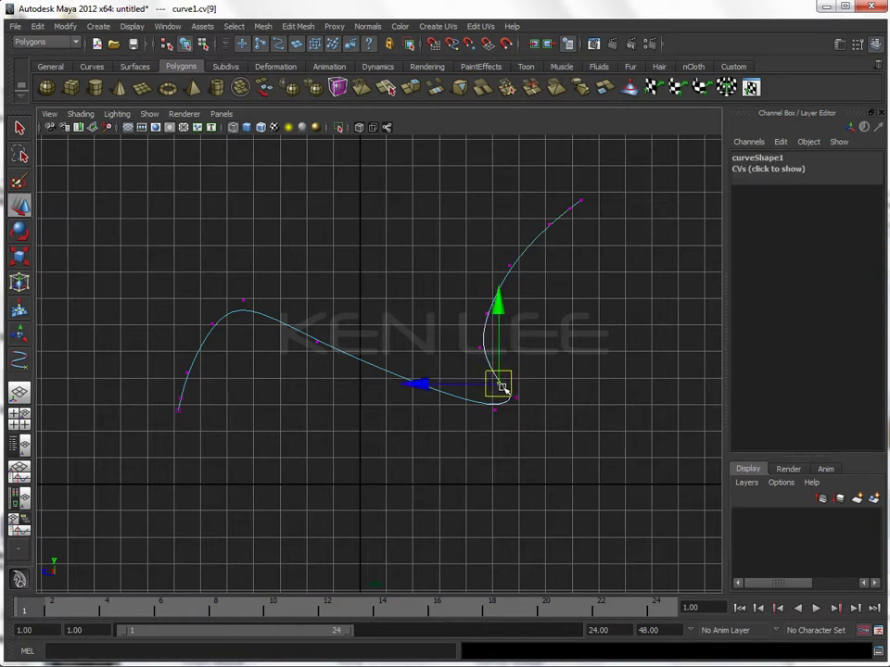
pyautogui.click(513, 404)
pyautogui.moveTo(476, 425); pyautogui.dragTo(501, 408)
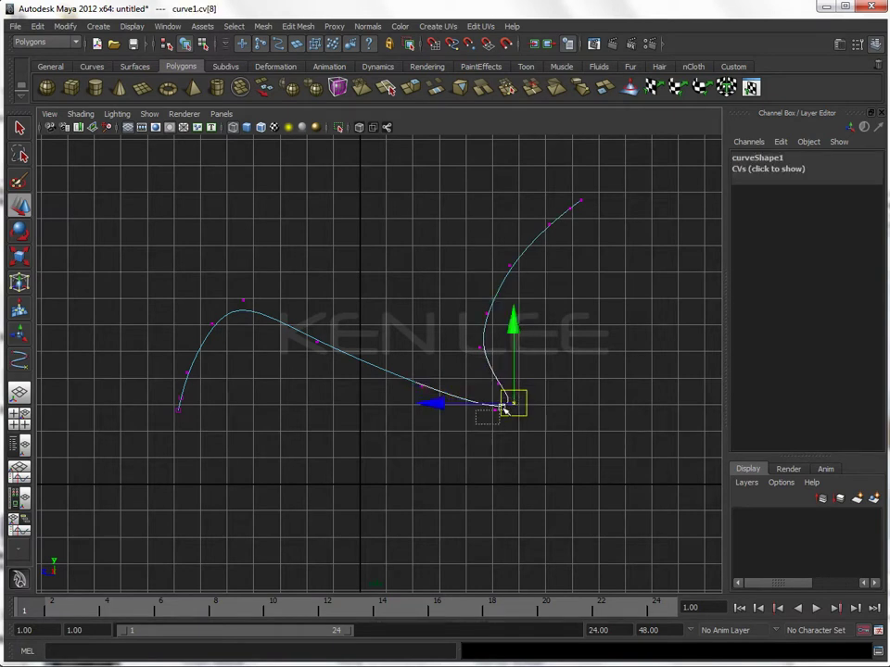
# Lift seat vertex 5 slightly and check the seat-front vertices 3 and 4.
pyautogui.click(316, 343)
pyautogui.moveTo(322, 346); pyautogui.dragTo(320, 331)
pyautogui.moveTo(192, 279)
pyautogui.mouseDown()
pyautogui.moveTo(248, 330)
pyautogui.moveTo(221, 328)
pyautogui.mouseUp()
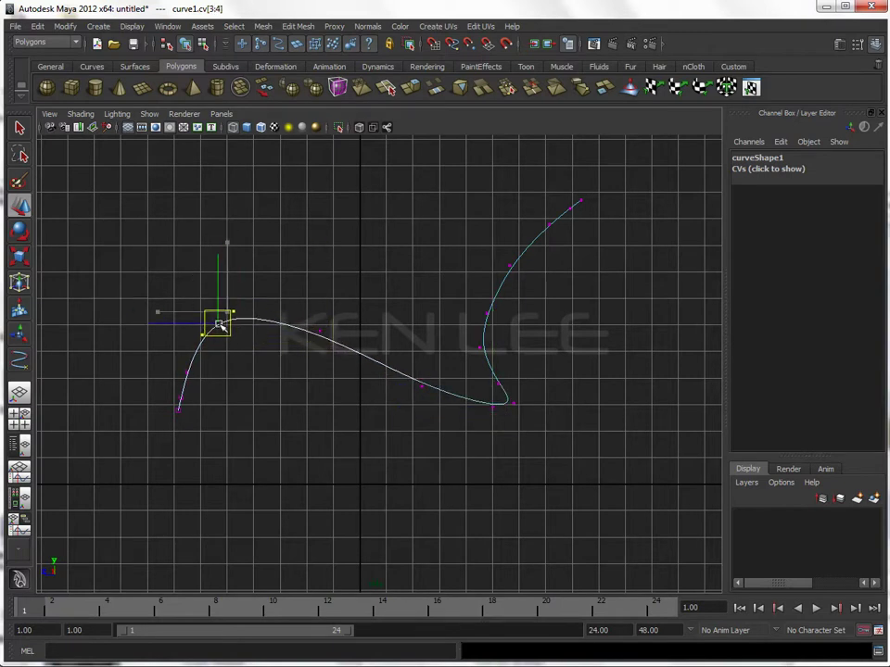
pyautogui.click(272, 405)
# Compare with the reference photo, then scale vertices 10–12 narrower and shift vertex 11.
pyautogui.moveTo(876, 209); pyautogui.dragTo(620, 222)
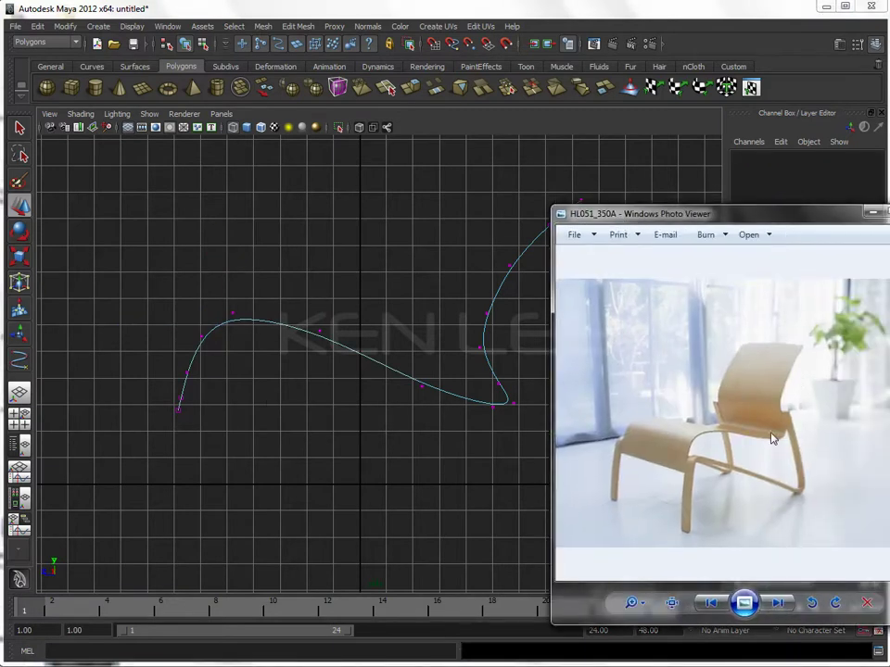
pyautogui.moveTo(522, 359)
pyautogui.mouseDown()
pyautogui.moveTo(445, 310)
pyautogui.moveTo(527, 375)
pyautogui.mouseUp()
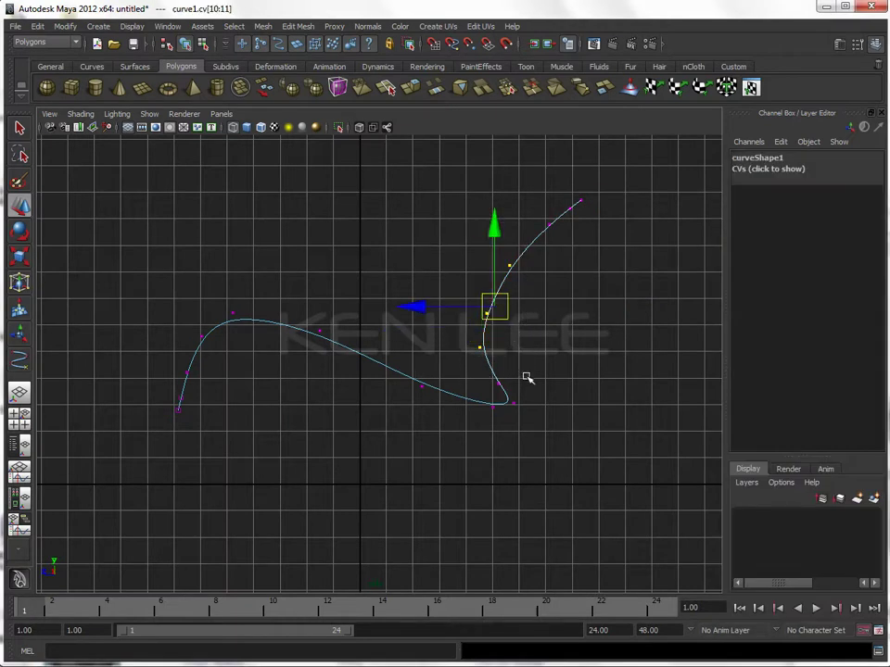
pyautogui.press('r')
pyautogui.moveTo(393, 307); pyautogui.dragTo(417, 310)
pyautogui.press('w')
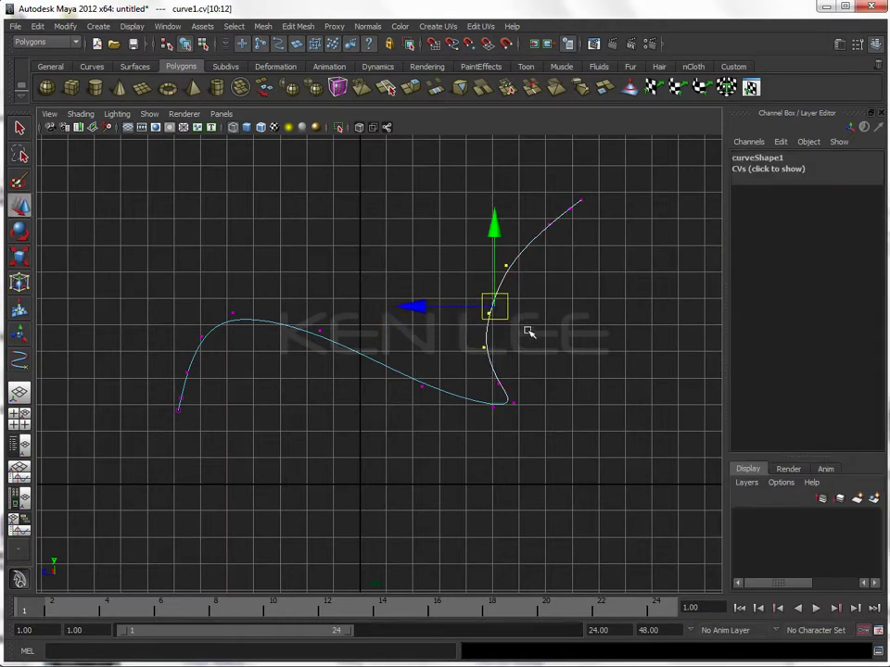
pyautogui.click(511, 321)
pyautogui.click(490, 313)
pyautogui.moveTo(491, 314); pyautogui.dragTo(498, 320)
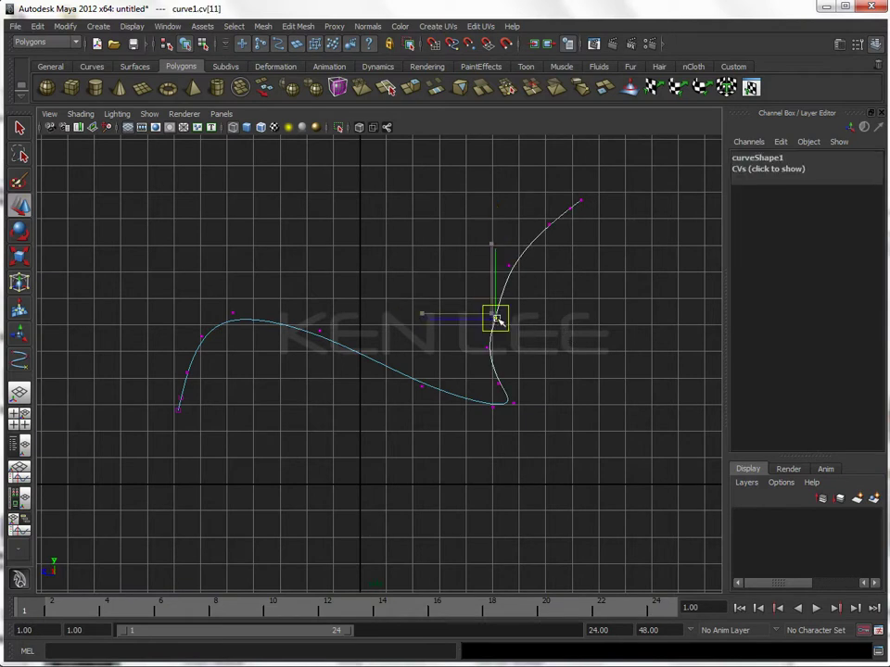
# Undo an accidental deletion, nudge vertex 11 left and rotate backrest-top vertices 12–15.
pyautogui.click(651, 335)
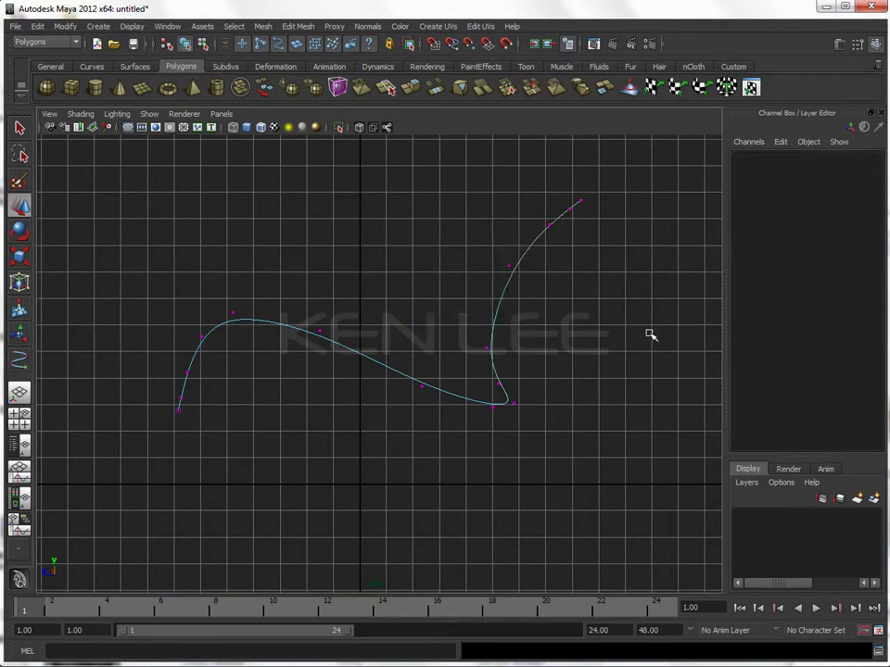
pyautogui.hotkey('ctrl', 'z')
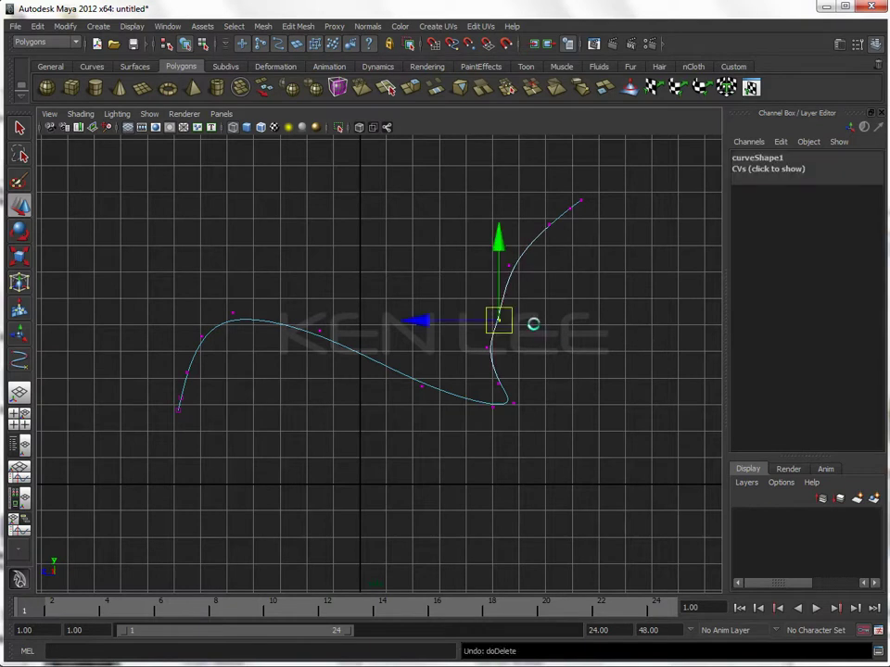
pyautogui.moveTo(500, 320); pyautogui.dragTo(491, 318)
pyautogui.moveTo(599, 174); pyautogui.dragTo(498, 280)
pyautogui.press('r')
pyautogui.press('e')
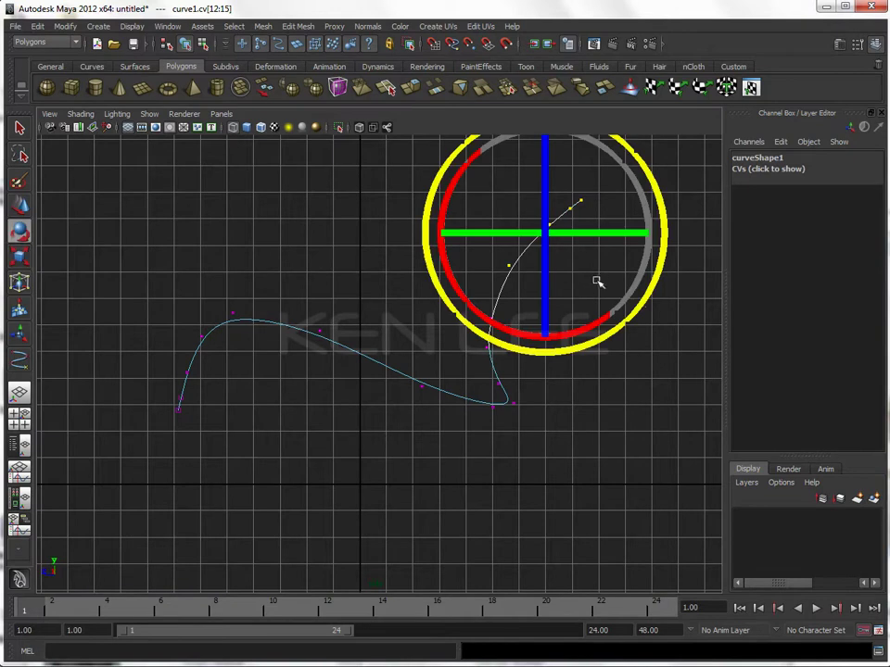
pyautogui.moveTo(641, 306); pyautogui.dragTo(645, 292)
pyautogui.press('w')
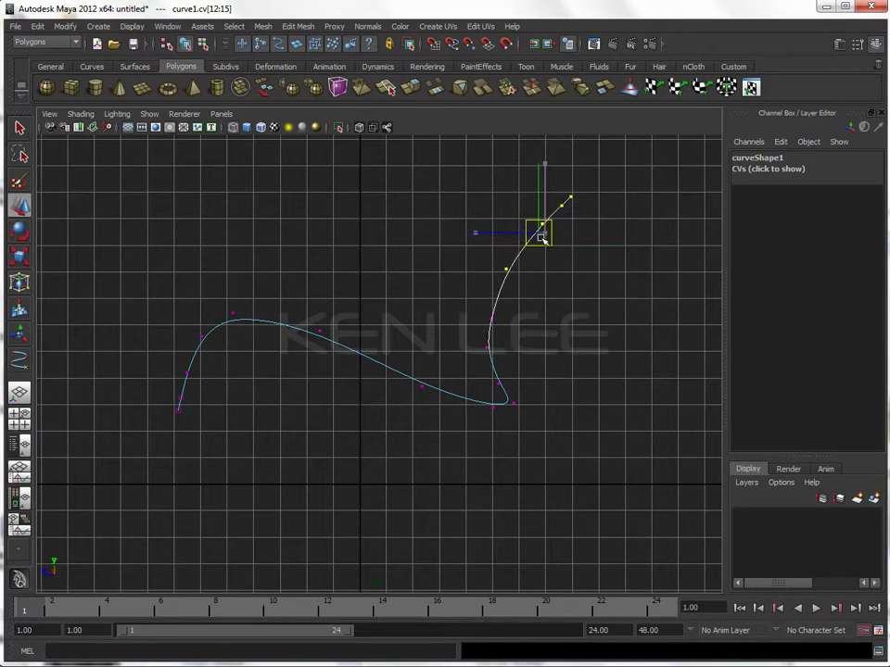
# Return to object mode and switch the viewport to the perspective view.
pyautogui.click(590, 342)
pyautogui.press('F8')
pyautogui.press('space')
pyautogui.moveTo(534, 343); pyautogui.dragTo(541, 322)
pyautogui.moveTo(453, 363)
pyautogui.keyDown('alt'); pyautogui.mouseDown()
pyautogui.moveTo(538, 365)
pyautogui.moveTo(450, 364)
pyautogui.mouseUp(); pyautogui.keyUp('alt')
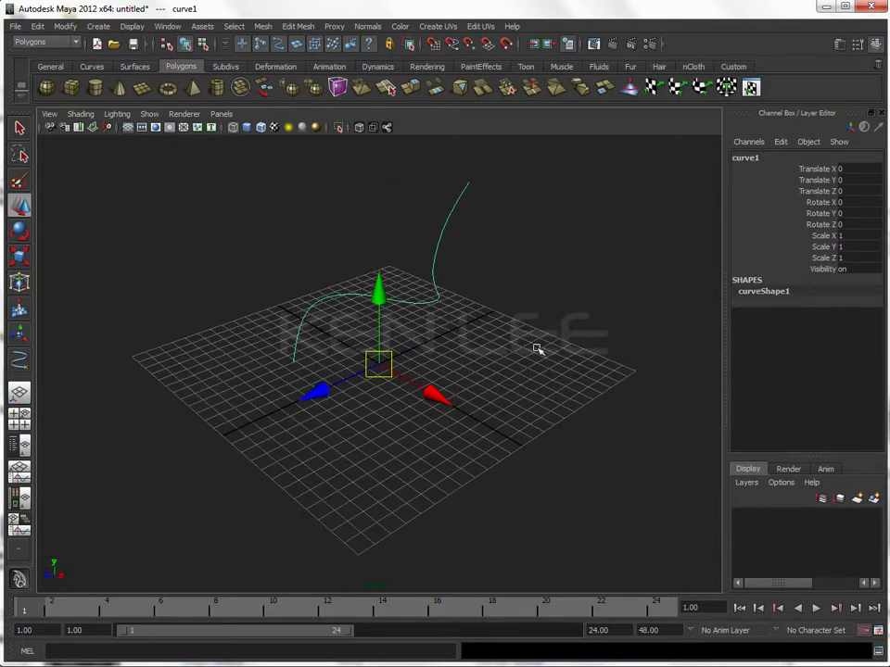
# View the chair curve from the top and check it against the reference photo.
pyautogui.press('space')
pyautogui.moveTo(488, 348); pyautogui.dragTo(433, 314)
pyautogui.click(378, 287)
pyautogui.press('space')
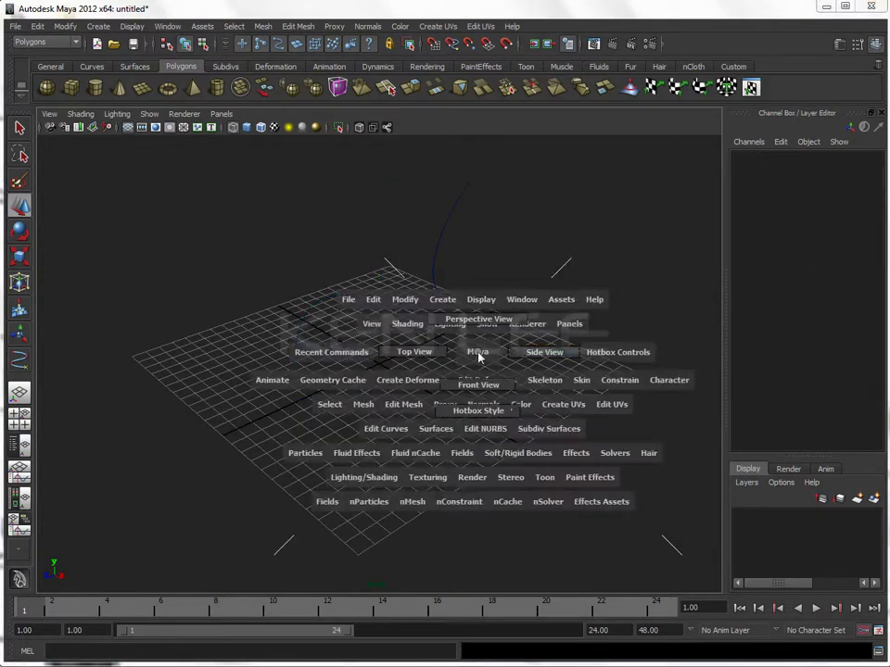
pyautogui.moveTo(476, 352); pyautogui.dragTo(417, 350)
pyautogui.click(415, 376)
pyautogui.hotkey('alt', 'Tab')
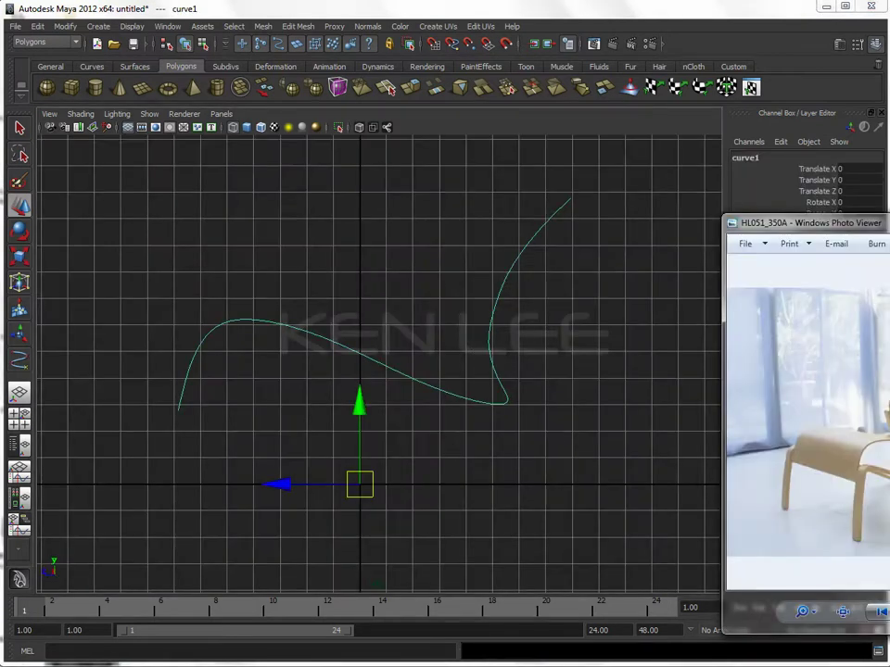
pyautogui.click(438, 472)
# Return to perspective view and create a NURBS circle at the origin.
pyautogui.press('space')
pyautogui.moveTo(436, 479)
pyautogui.mouseDown()
pyautogui.moveTo(424, 443)
pyautogui.moveTo(472, 460)
pyautogui.mouseUp()
pyautogui.moveTo(316, 290)
pyautogui.mouseDown()
pyautogui.moveTo(453, 370)
pyautogui.moveTo(443, 365)
pyautogui.mouseUp()
pyautogui.click(98, 25)
pyautogui.moveTo(129, 46)
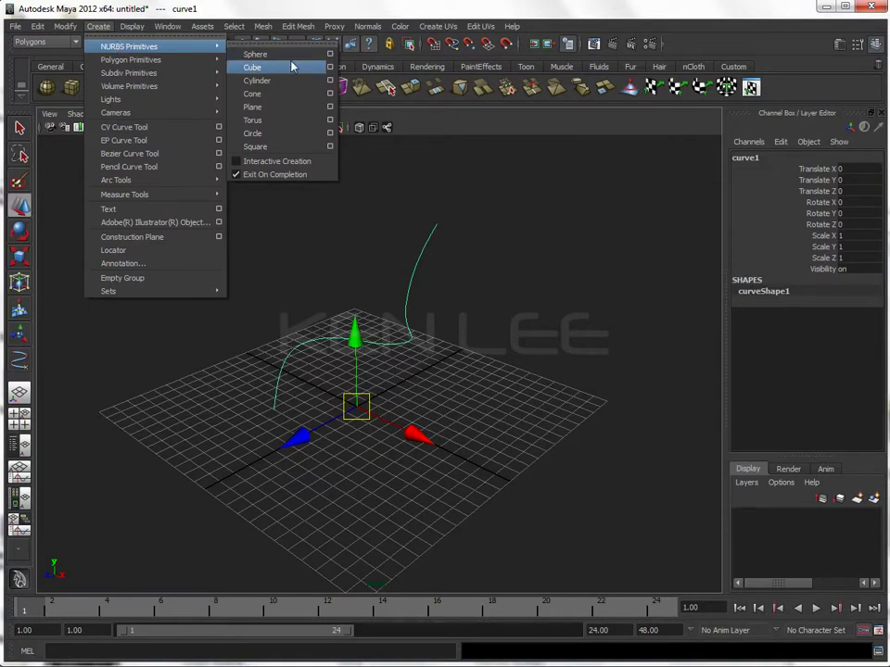
pyautogui.click(267, 136)
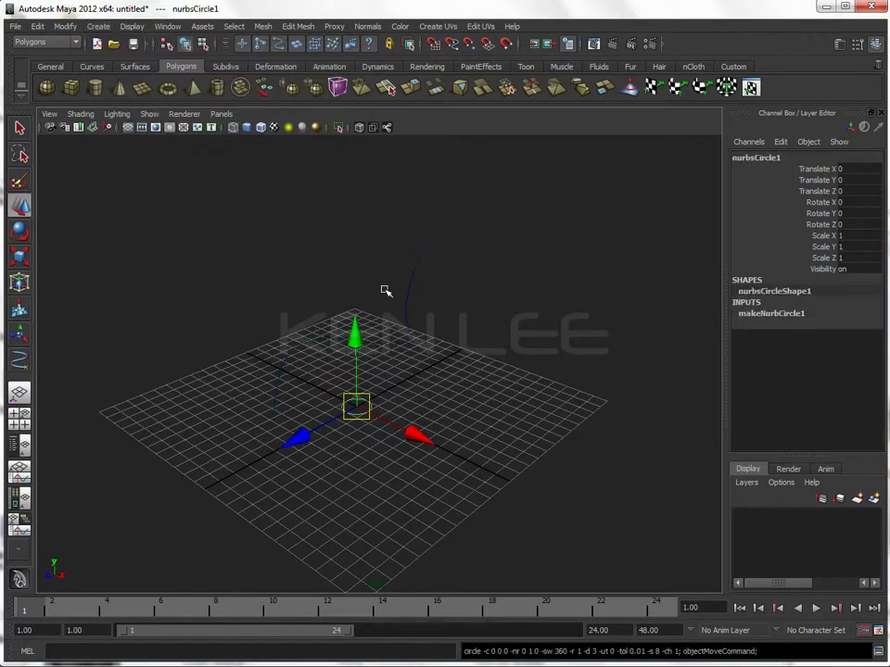
# Select the profile circle together with the chair curve.
pyautogui.moveTo(443, 457)
pyautogui.keyDown('alt'); pyautogui.mouseDown()
pyautogui.moveTo(304, 471)
pyautogui.moveTo(317, 463)
pyautogui.moveTo(367, 506)
pyautogui.mouseUp(); pyautogui.keyUp('alt')
pyautogui.click(320, 471)
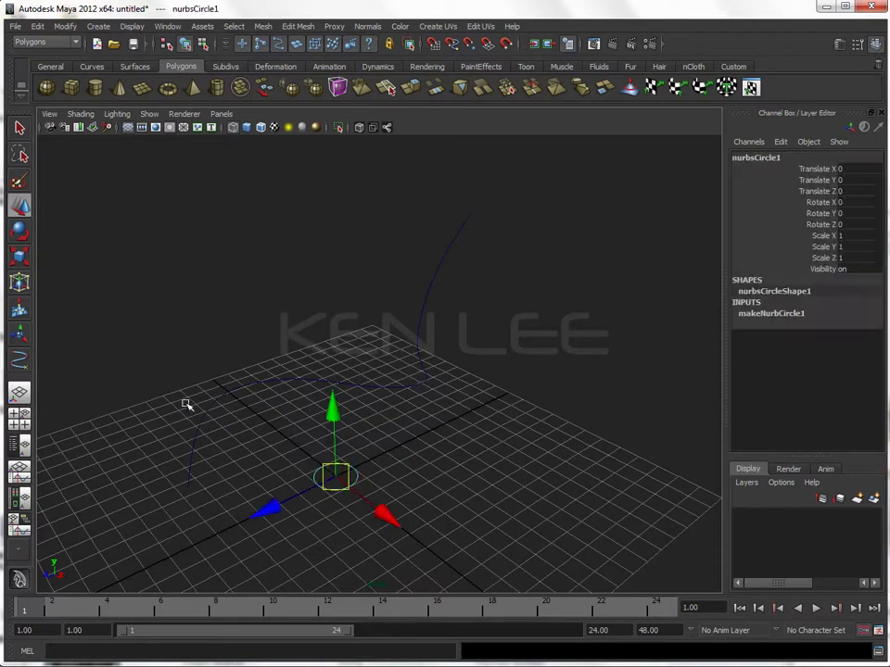
pyautogui.keyDown('shift'); pyautogui.click(198, 438); pyautogui.keyUp('shift')
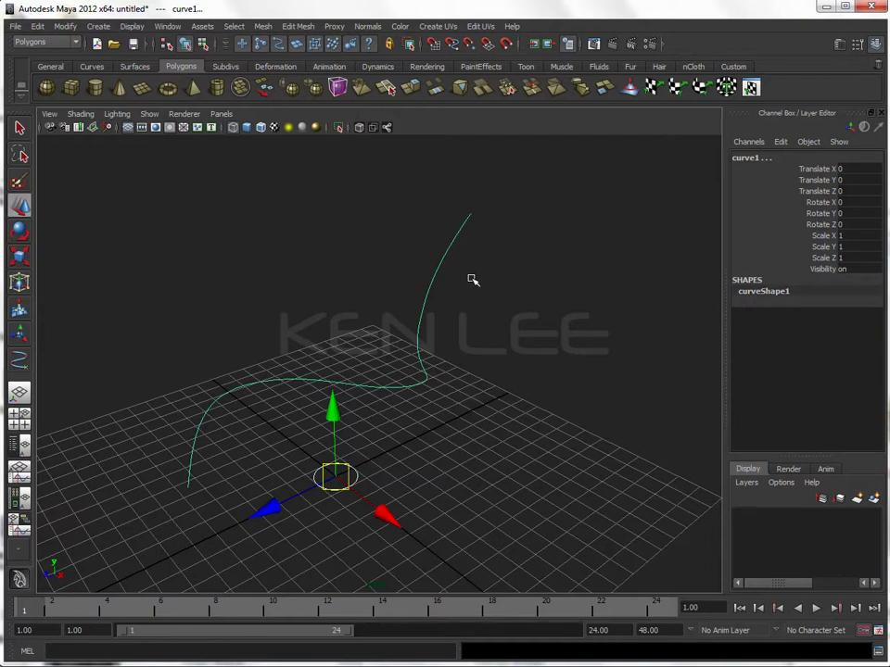
pyautogui.click(399, 463)
pyautogui.moveTo(304, 465); pyautogui.dragTo(348, 499)
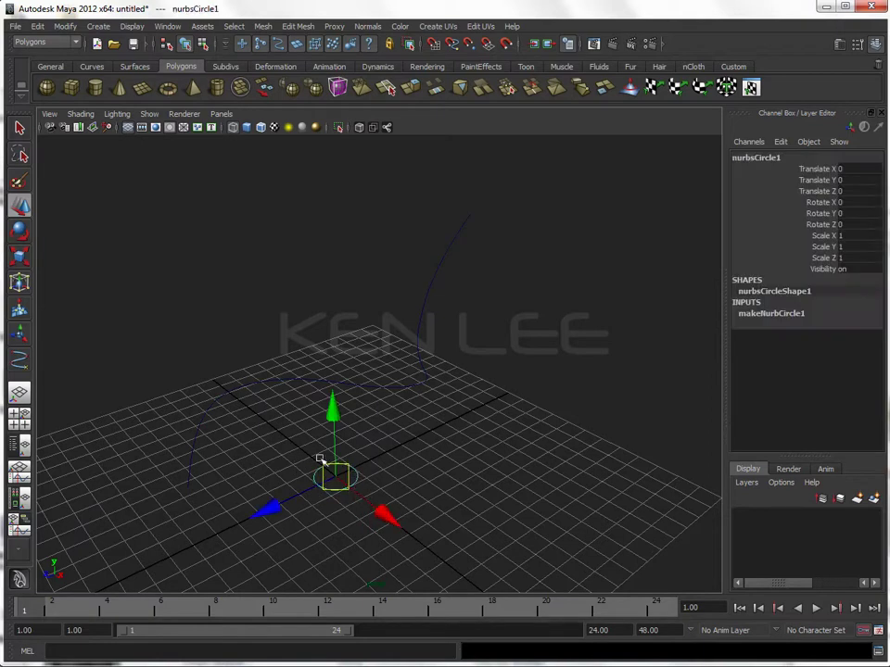
pyautogui.keyDown('shift'); pyautogui.moveTo(243, 375); pyautogui.dragTo(274, 409); pyautogui.keyUp('shift')
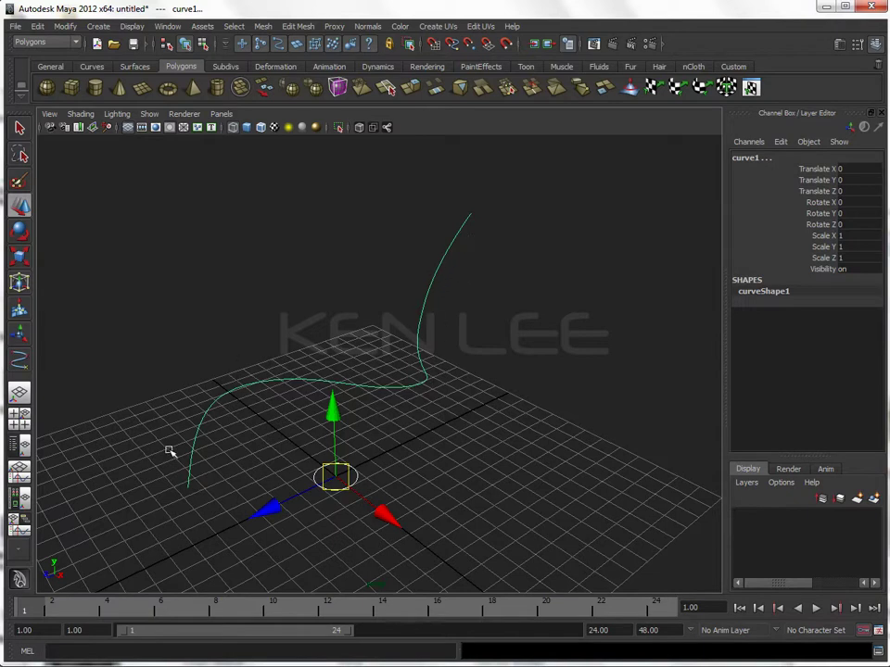
# Extrude the circle along the curve as a Tube, At path, Complete, with Polygons output.
pyautogui.click(56, 48)
pyautogui.click(37, 72)
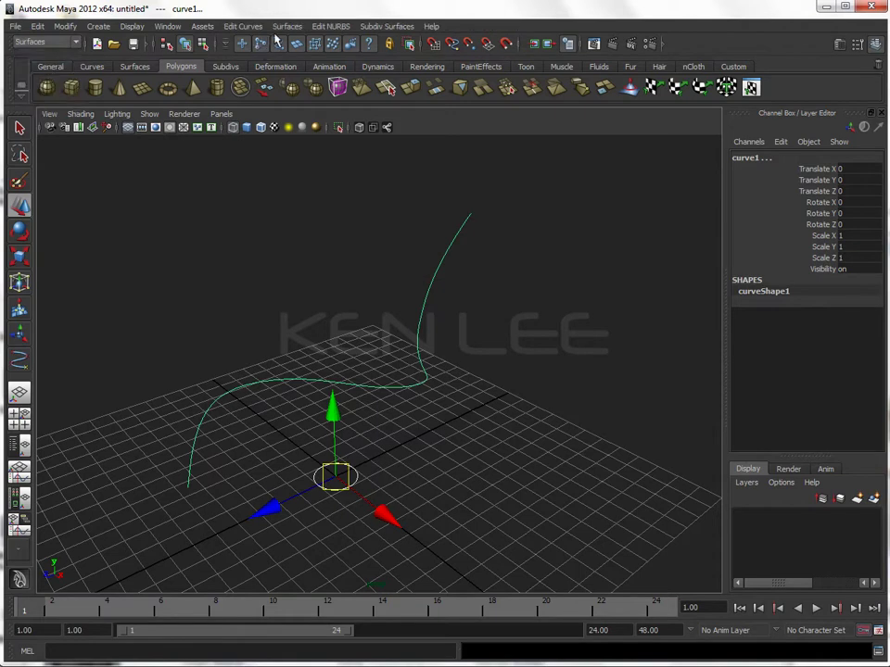
pyautogui.click(287, 26)
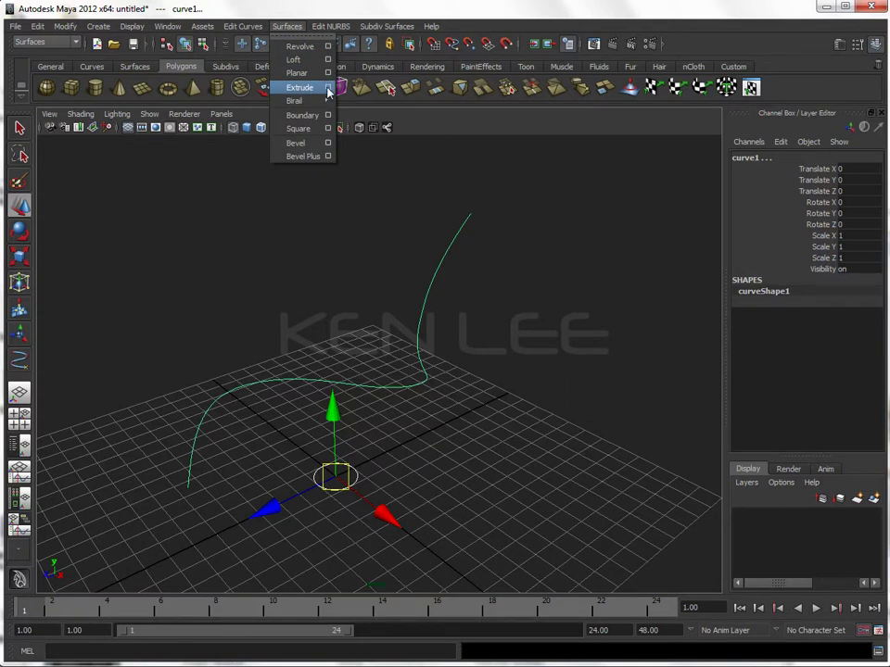
pyautogui.click(327, 88)
pyautogui.moveTo(622, 230)
pyautogui.mouseDown()
pyautogui.moveTo(657, 208)
pyautogui.moveTo(623, 176)
pyautogui.moveTo(572, 153)
pyautogui.moveTo(566, 130)
pyautogui.mouseUp()
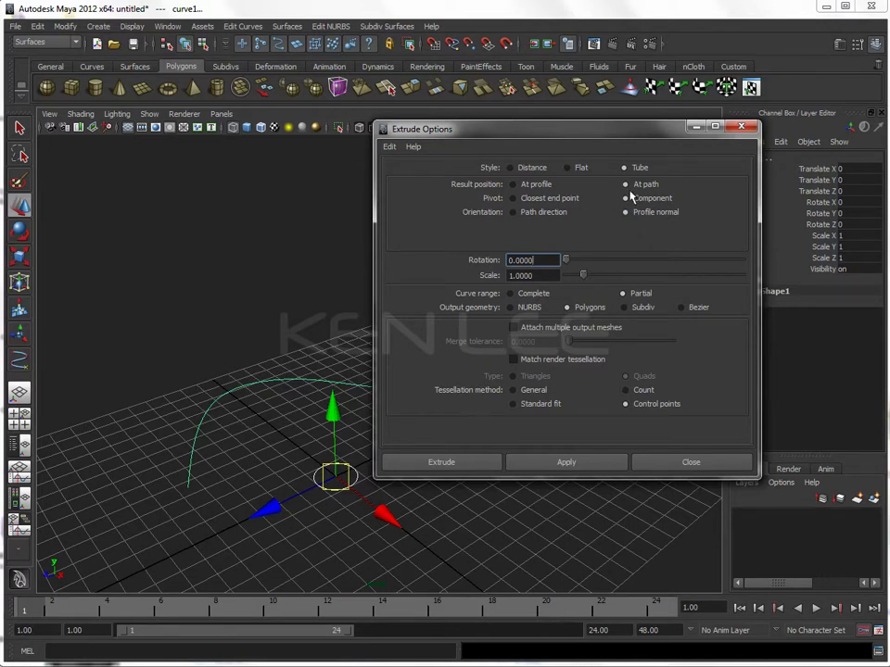
pyautogui.click(531, 297)
pyautogui.click(547, 468)
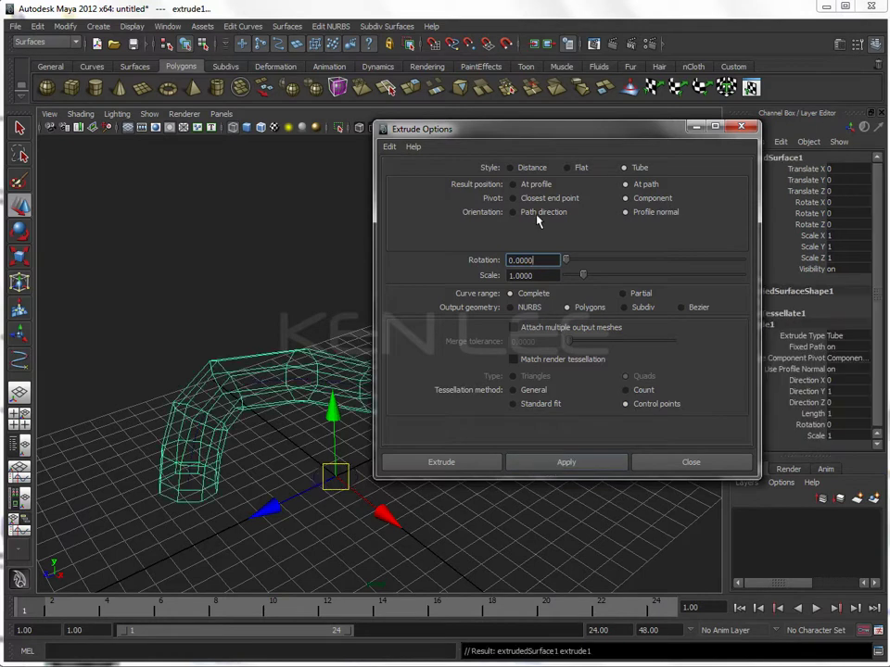
pyautogui.moveTo(530, 134); pyautogui.dragTo(741, 160)
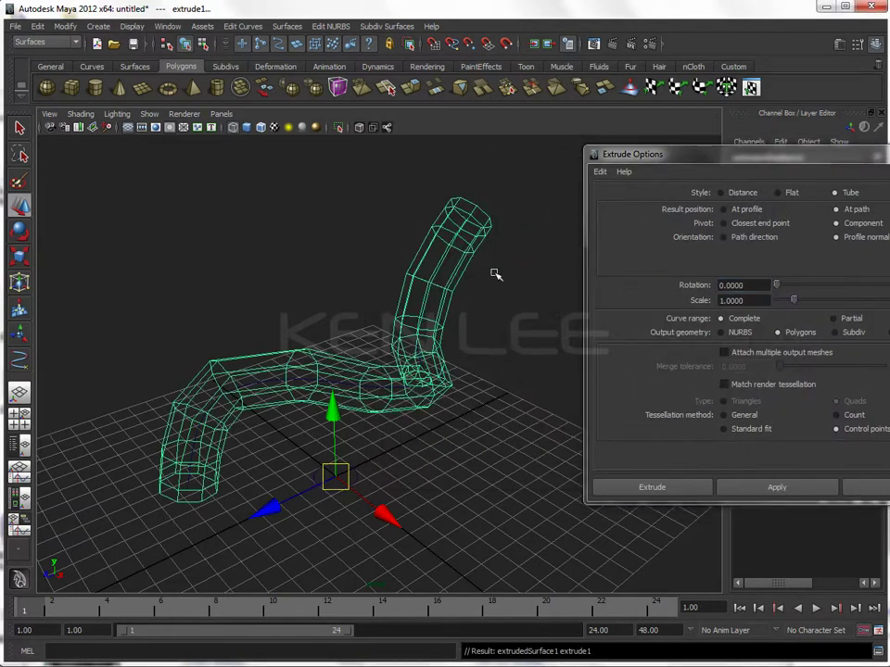
# Turn on smooth shading and smooth preview, then orbit to inspect the tube.
pyautogui.press('5')
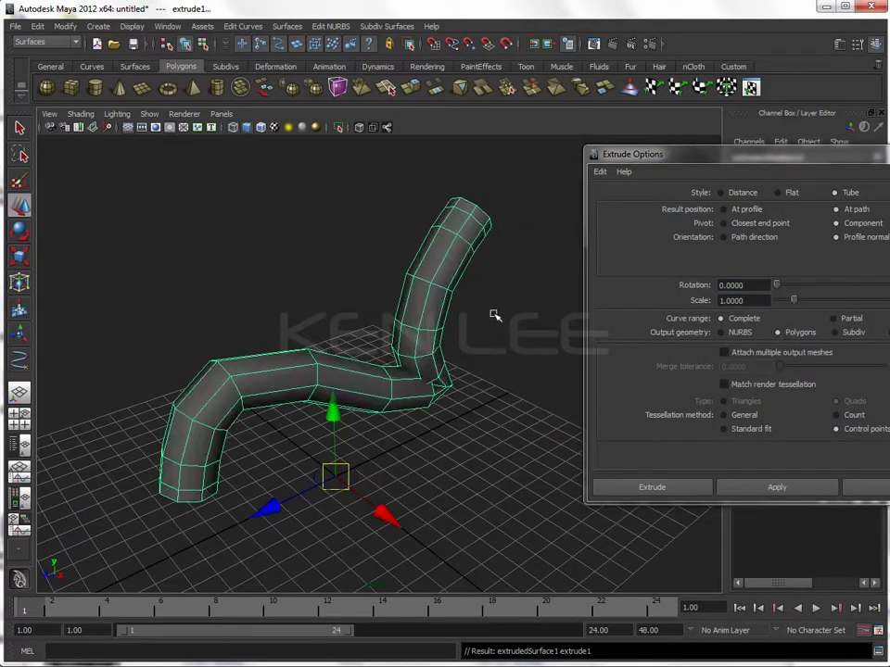
pyautogui.press('3')
pyautogui.click(492, 315)
pyautogui.moveTo(492, 314)
pyautogui.keyDown('alt'); pyautogui.mouseDown()
pyautogui.moveTo(479, 347)
pyautogui.moveTo(512, 342)
pyautogui.moveTo(411, 342)
pyautogui.moveTo(485, 342)
pyautogui.moveTo(455, 286)
pyautogui.moveTo(442, 322)
pyautogui.mouseUp(); pyautogui.keyUp('alt')
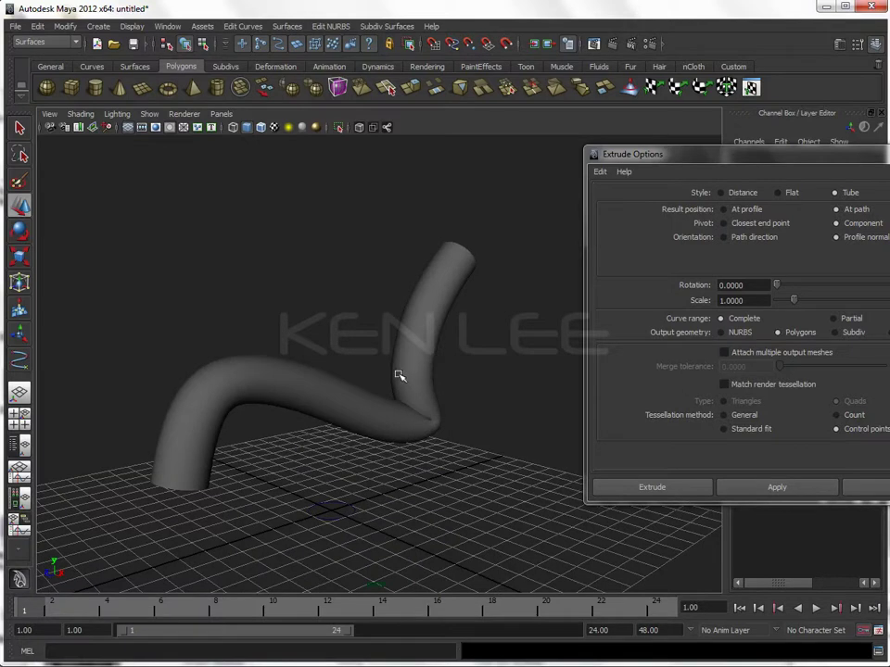
pyautogui.click(402, 378)
pyautogui.moveTo(401, 377)
pyautogui.keyDown('alt'); pyautogui.mouseDown()
pyautogui.moveTo(476, 334)
pyautogui.moveTo(391, 342)
pyautogui.mouseUp(); pyautogui.keyUp('alt')
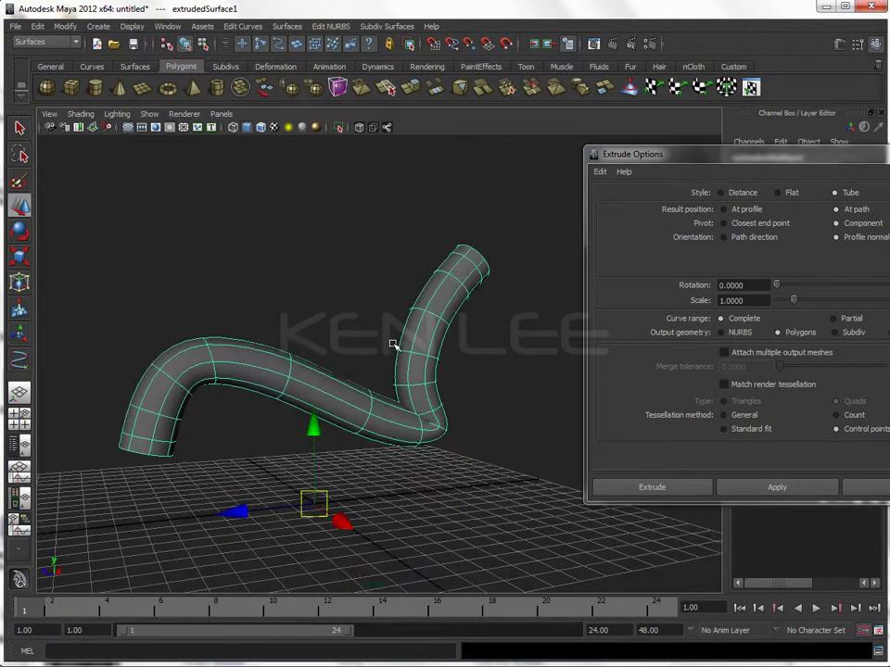
pyautogui.keyDown('alt'); pyautogui.moveTo(384, 417); pyautogui.dragTo(527, 469); pyautogui.keyUp('alt')
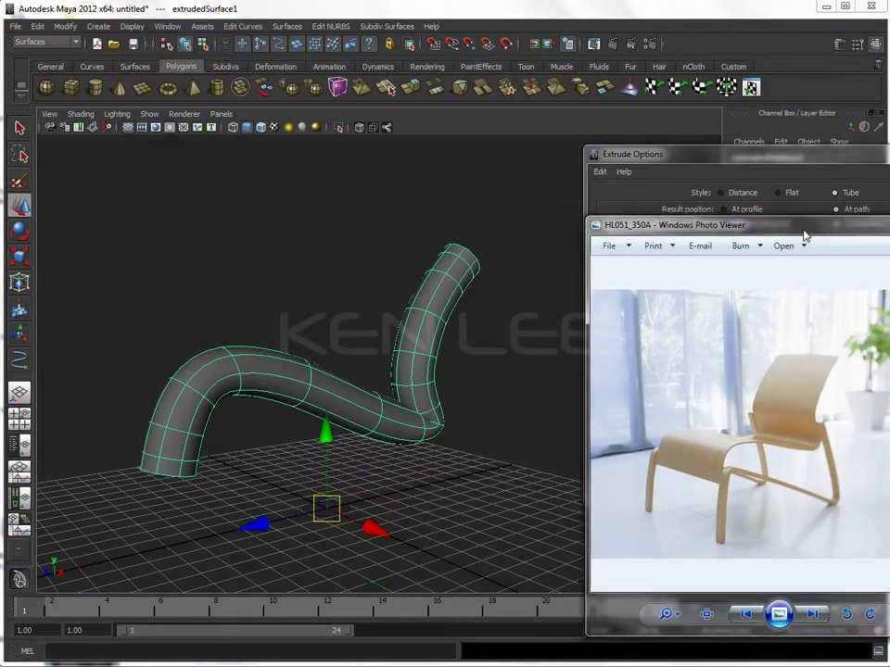
pyautogui.moveTo(304, 372)
pyautogui.keyDown('alt'); pyautogui.mouseDown()
pyautogui.moveTo(441, 497)
pyautogui.moveTo(445, 420)
pyautogui.moveTo(417, 486)
pyautogui.moveTo(401, 462)
pyautogui.mouseUp(); pyautogui.keyUp('alt')
pyautogui.click(400, 461)
pyautogui.click(367, 480)
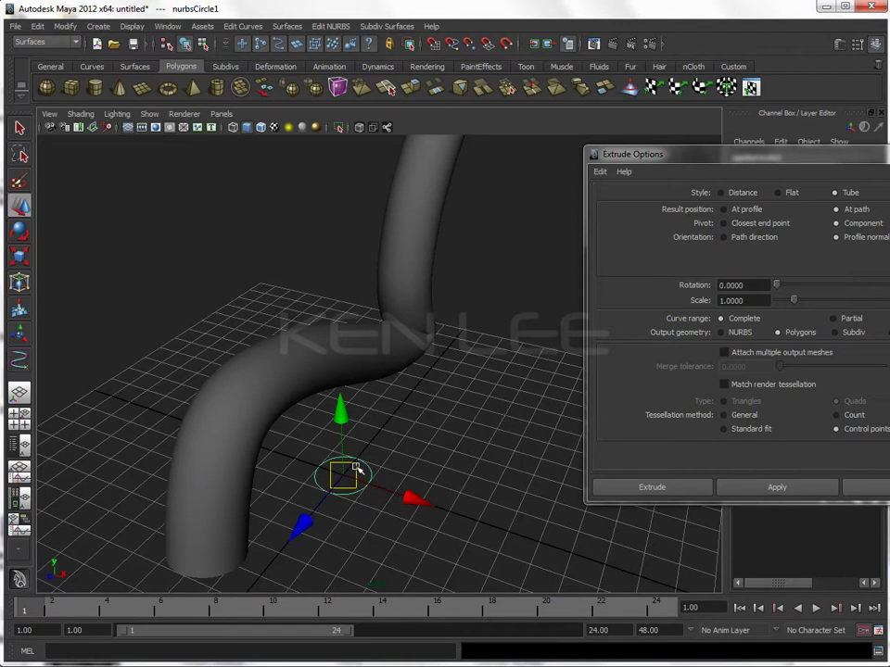
pyautogui.moveTo(360, 466); pyautogui.dragTo(278, 460, button='right')
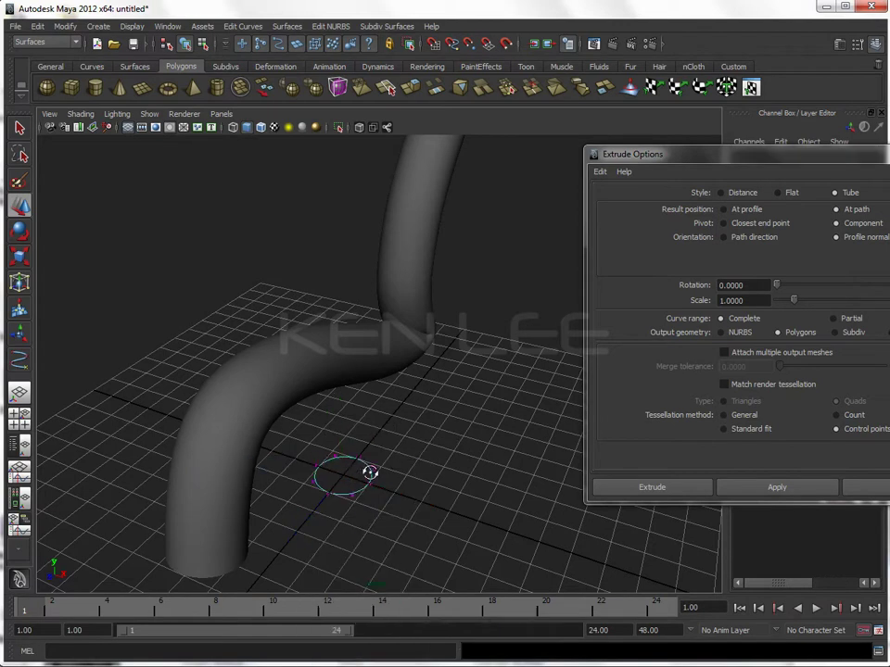
pyautogui.keyDown('alt'); pyautogui.moveTo(367, 471); pyautogui.dragTo(390, 500); pyautogui.keyUp('alt')
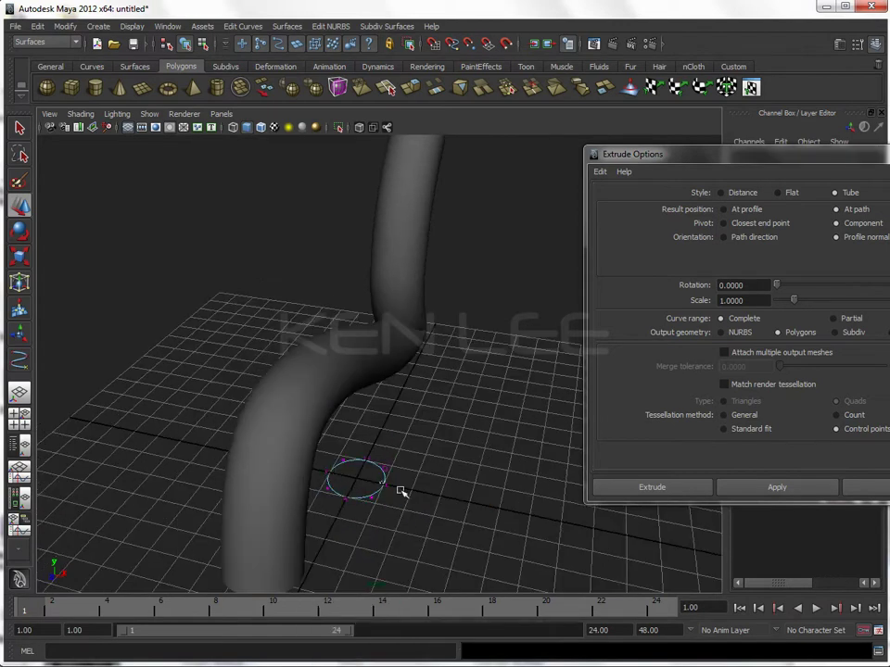
pyautogui.click(381, 474)
pyautogui.moveTo(394, 505)
pyautogui.mouseDown()
pyautogui.moveTo(319, 454)
pyautogui.moveTo(340, 493)
pyautogui.moveTo(425, 489)
pyautogui.mouseUp()
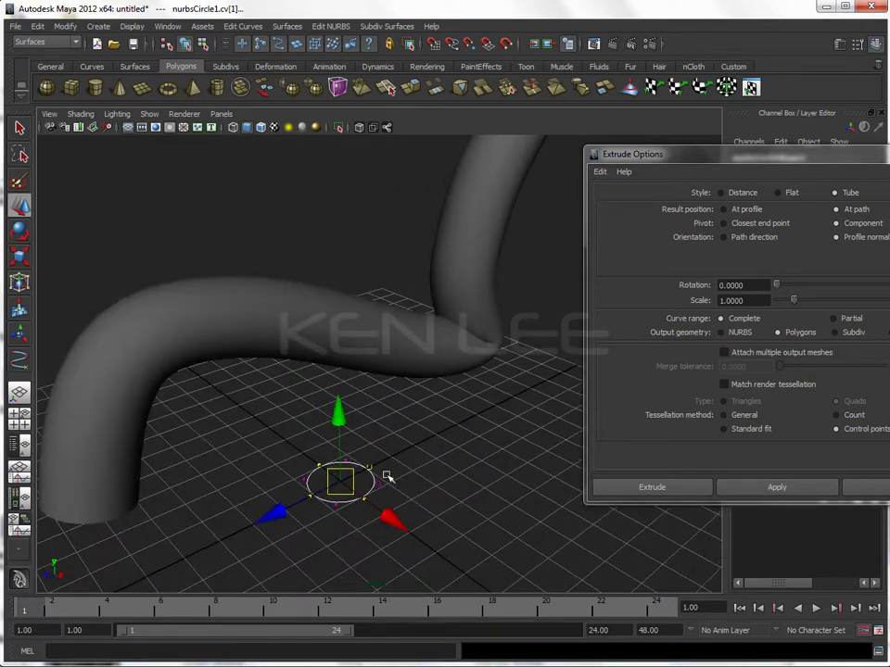
pyautogui.press('r')
pyautogui.moveTo(343, 484); pyautogui.dragTo(314, 484)
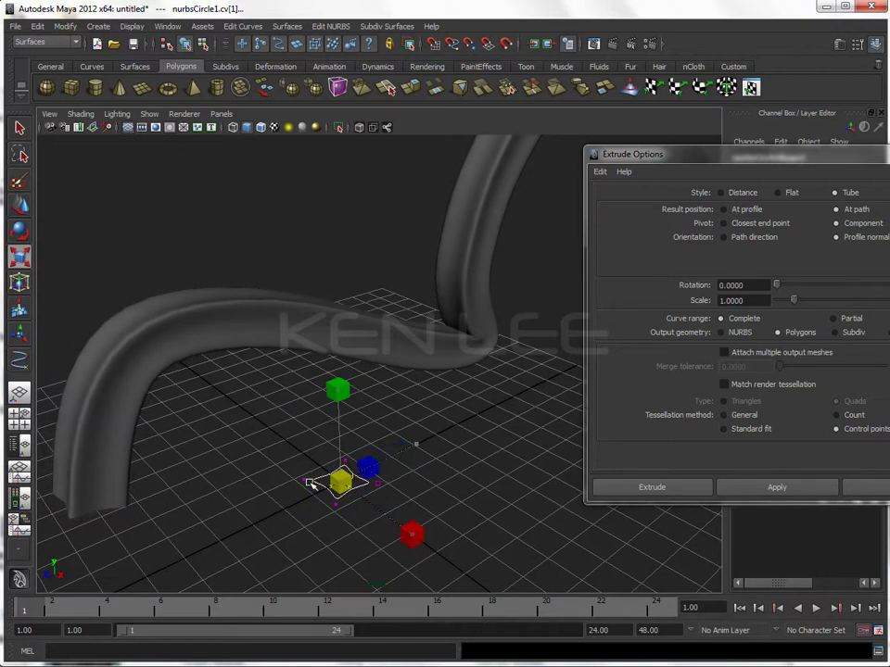
pyautogui.moveTo(278, 477)
pyautogui.keyDown('alt'); pyautogui.mouseDown()
pyautogui.moveTo(338, 476)
pyautogui.moveTo(325, 421)
pyautogui.moveTo(306, 459)
pyautogui.moveTo(349, 492)
pyautogui.moveTo(267, 481)
pyautogui.moveTo(298, 398)
pyautogui.moveTo(325, 509)
pyautogui.moveTo(288, 349)
pyautogui.moveTo(330, 363)
pyautogui.moveTo(332, 389)
pyautogui.moveTo(302, 432)
pyautogui.moveTo(358, 417)
pyautogui.moveTo(348, 429)
pyautogui.mouseUp(); pyautogui.keyUp('alt')
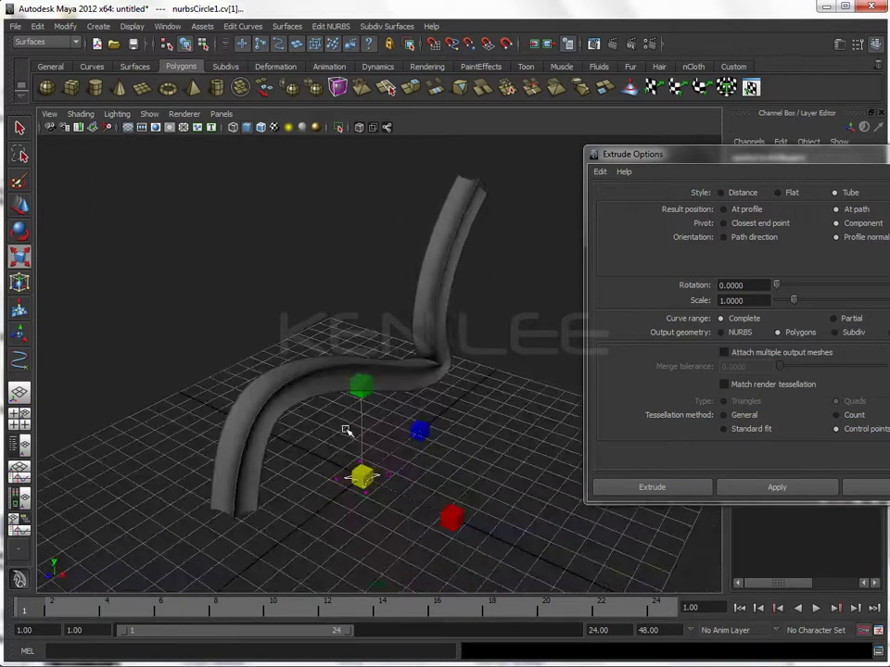
pyautogui.hotkey('alt', 'Tab')
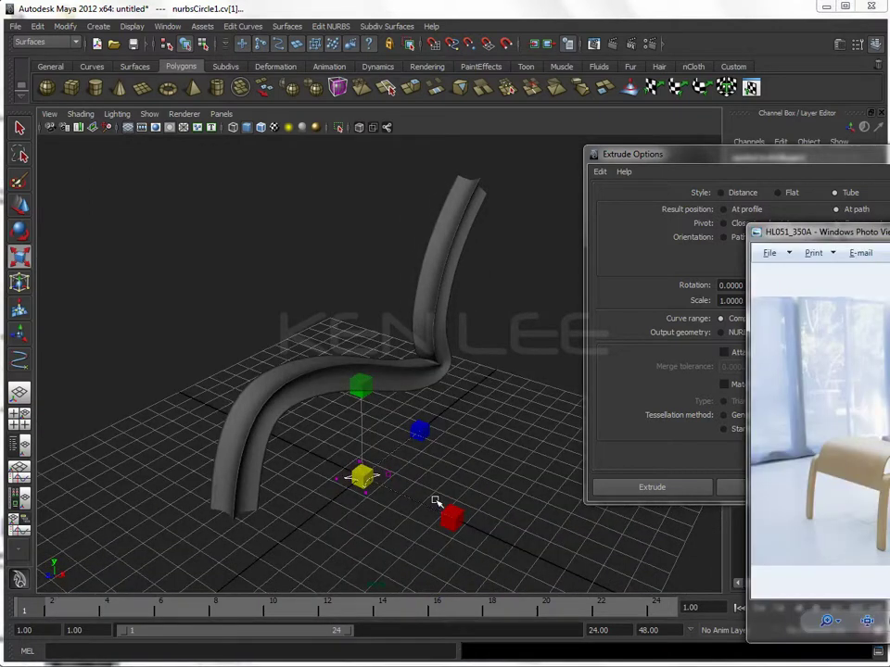
pyautogui.keyDown('alt'); pyautogui.moveTo(435, 511); pyautogui.dragTo(420, 502); pyautogui.keyUp('alt')
pyautogui.moveTo(421, 503)
pyautogui.keyDown('alt'); pyautogui.mouseDown(button='right')
pyautogui.moveTo(461, 506)
pyautogui.moveTo(432, 483)
pyautogui.mouseUp(button='right'); pyautogui.keyUp('alt')
pyautogui.hotkey('ctrl', 'z')
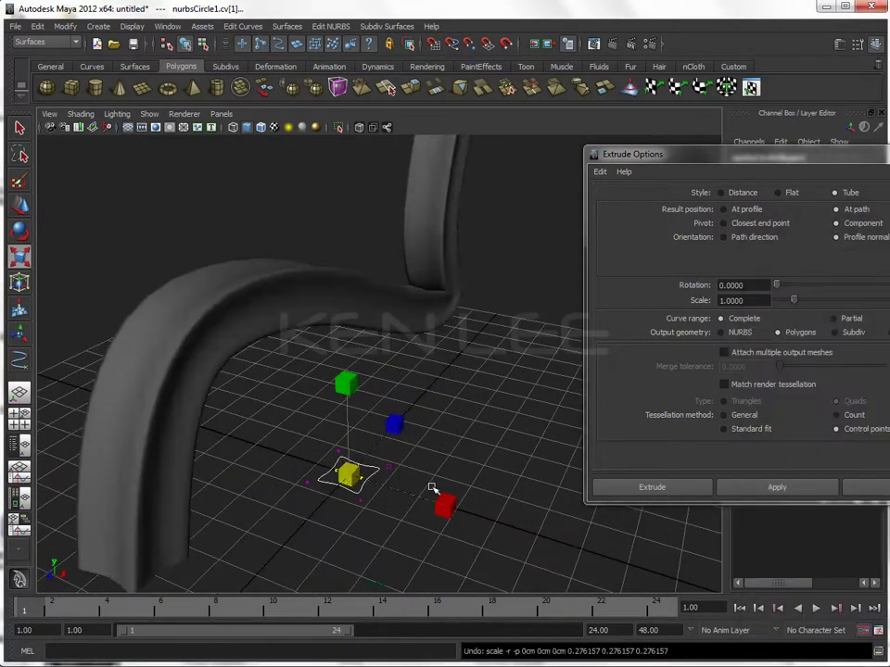
pyautogui.hotkey('ctrl', 'z')
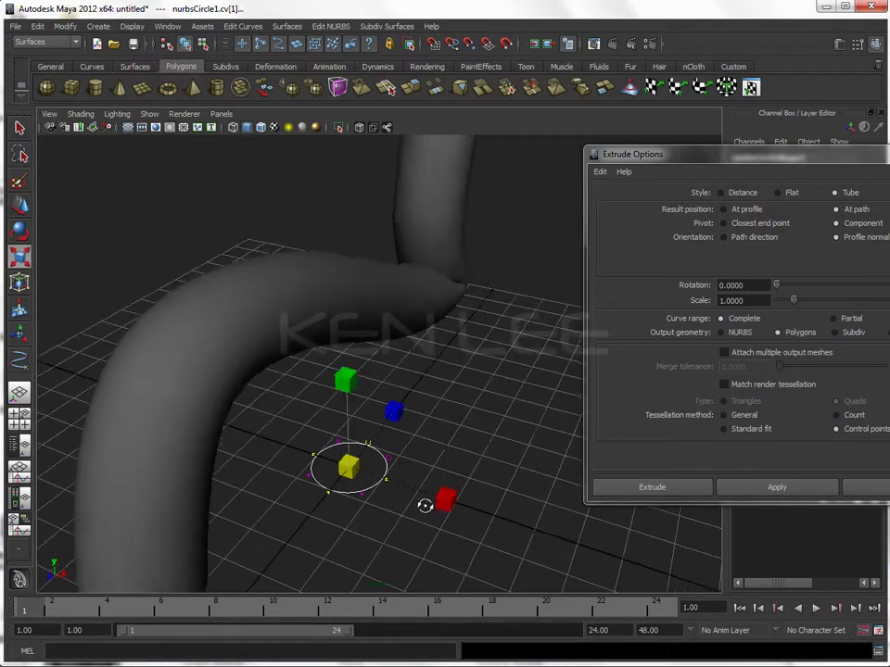
pyautogui.keyDown('alt'); pyautogui.moveTo(423, 504); pyautogui.dragTo(417, 475); pyautogui.keyUp('alt')
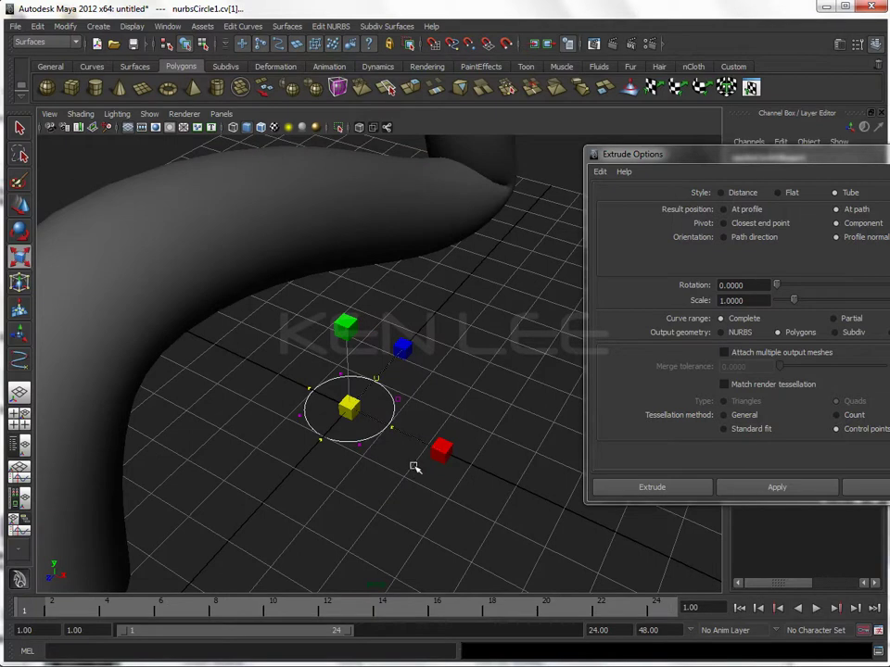
# Delete the extruded tube from the scene.
pyautogui.click(368, 488)
pyautogui.click(243, 295)
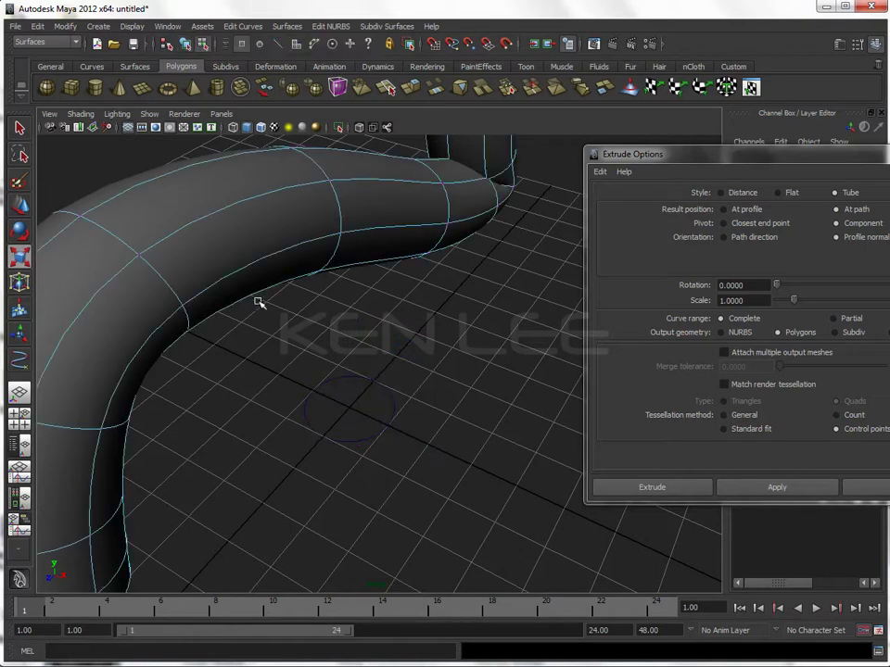
pyautogui.click(258, 299)
pyautogui.click(238, 290)
pyautogui.press('Delete')
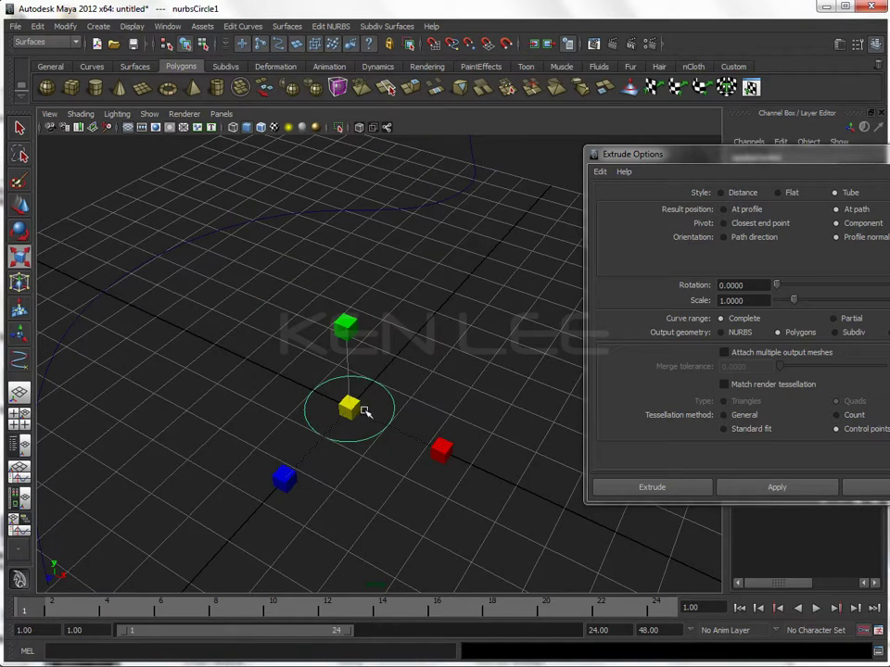
# Inspect the circle's control points in component mode, then return to object mode.
pyautogui.moveTo(367, 407)
pyautogui.keyDown('alt'); pyautogui.mouseDown()
pyautogui.moveTo(387, 423)
pyautogui.moveTo(364, 447)
pyautogui.moveTo(367, 435)
pyautogui.mouseUp(); pyautogui.keyUp('alt')
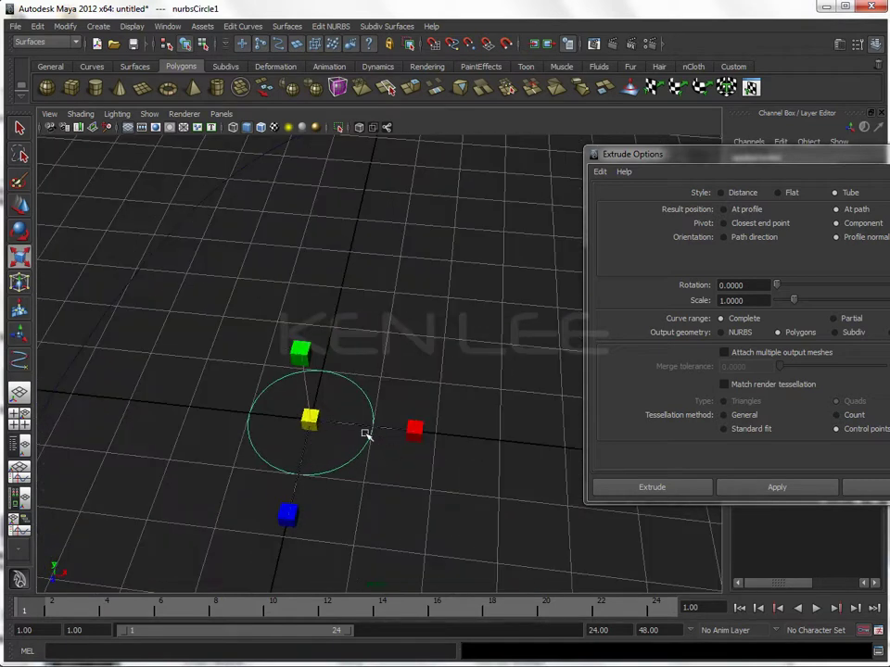
pyautogui.moveTo(367, 436); pyautogui.dragTo(331, 432, button='right')
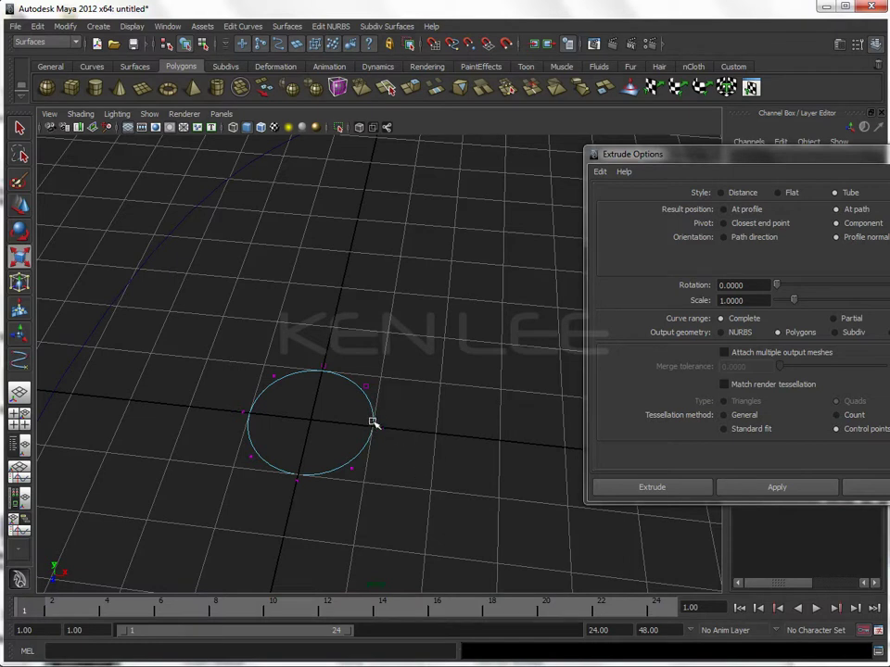
pyautogui.press('F8')
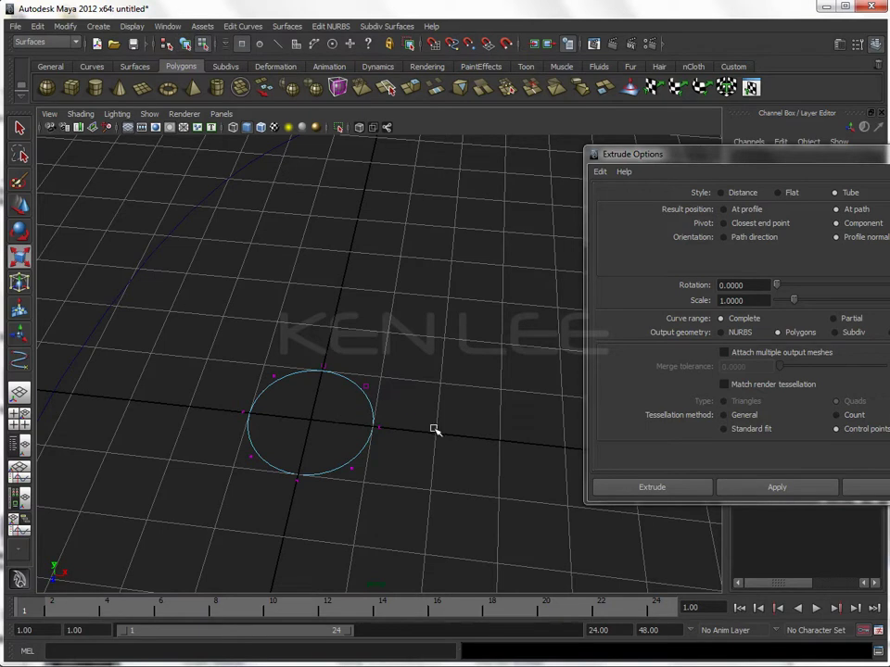
pyautogui.click(322, 367)
pyautogui.press('q')
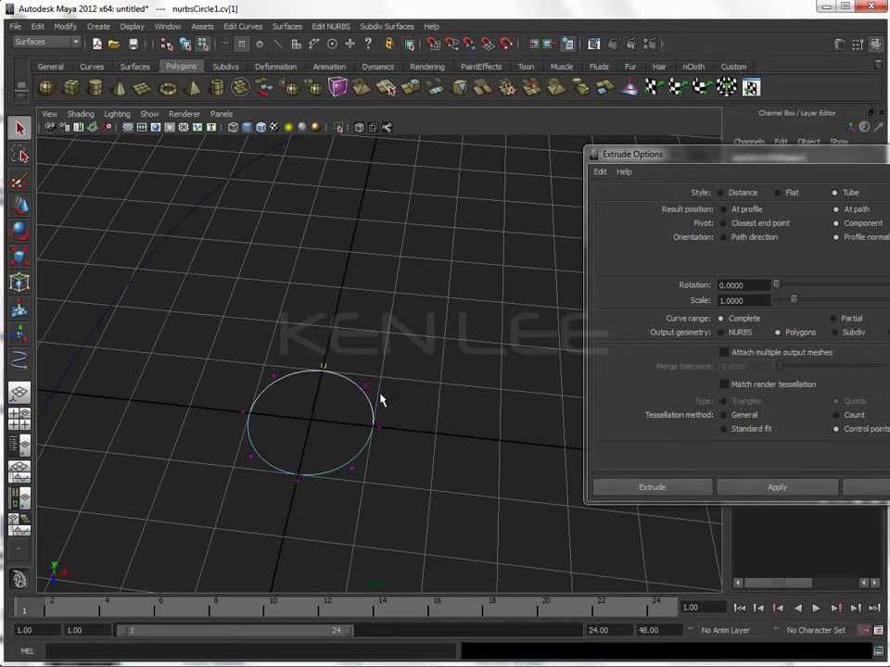
pyautogui.click(367, 387)
pyautogui.click(352, 468)
pyautogui.click(289, 475)
pyautogui.click(271, 376)
pyautogui.click(329, 439)
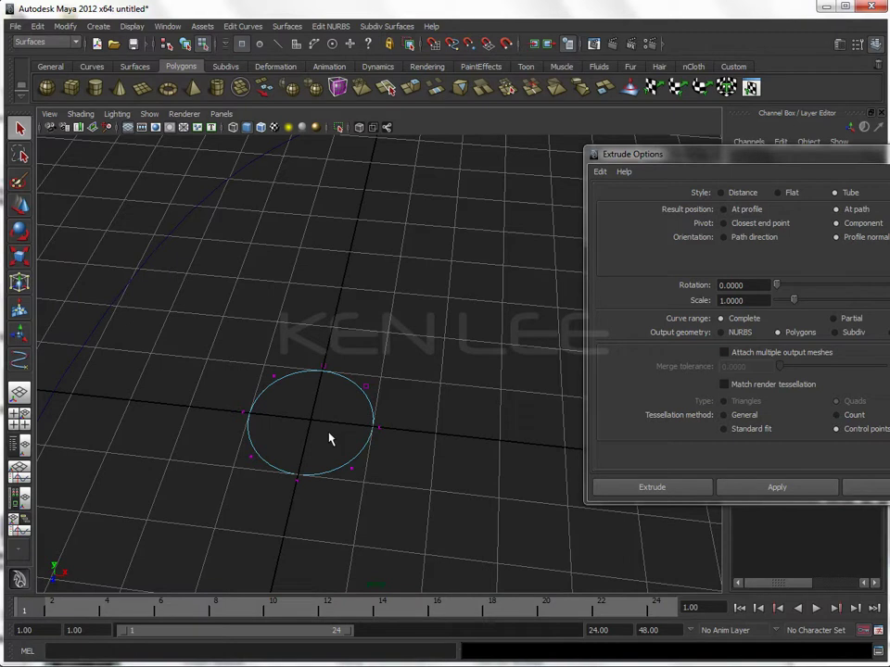
pyautogui.press('F8')
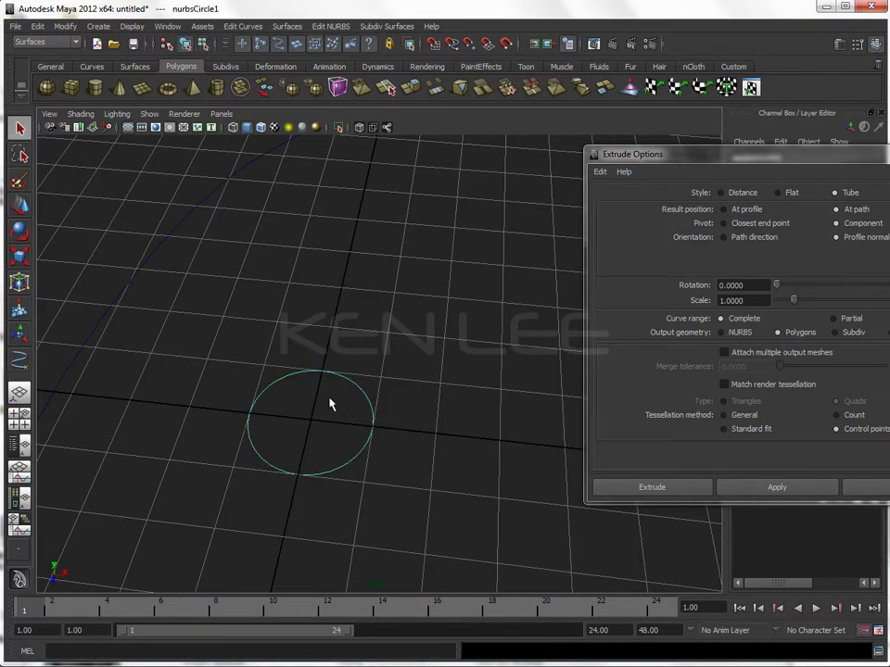
pyautogui.click(243, 27)
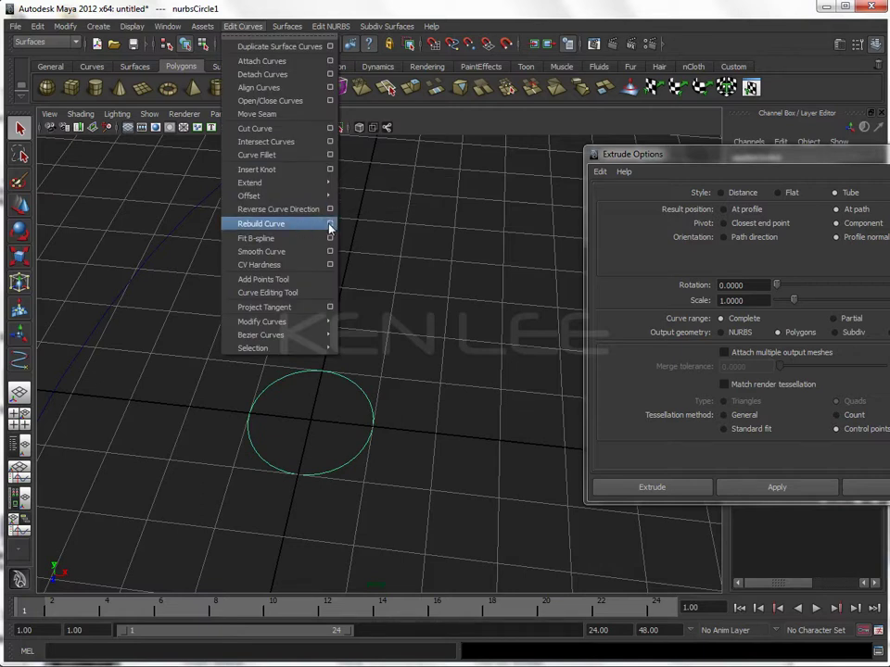
# Rebuild the circle with 12 spans.
pyautogui.click(330, 227)
pyautogui.moveTo(688, 171); pyautogui.dragTo(546, 189)
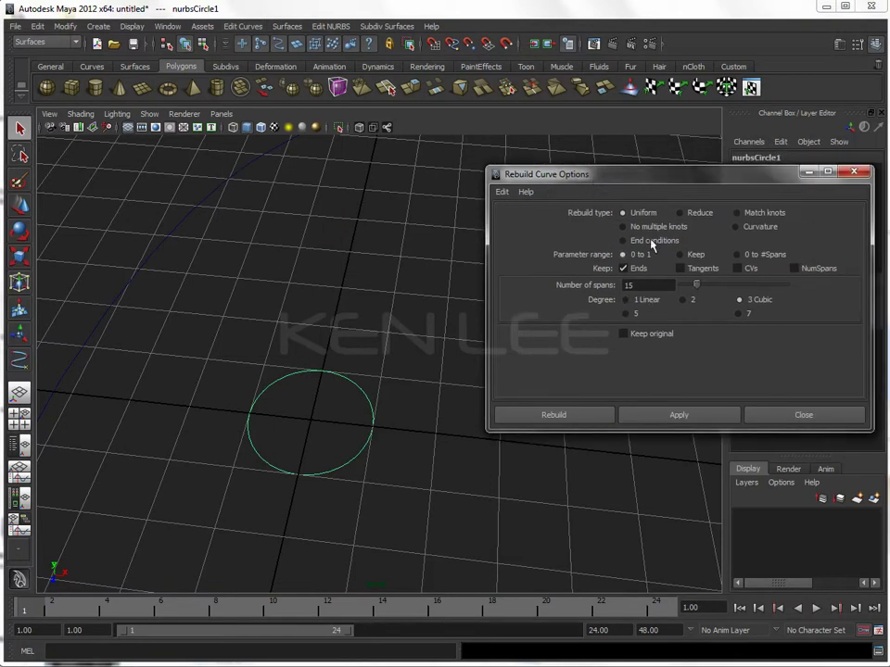
pyautogui.doubleClick(653, 284)
pyautogui.click(690, 418)
pyautogui.moveTo(364, 392); pyautogui.dragTo(327, 394, button='right')
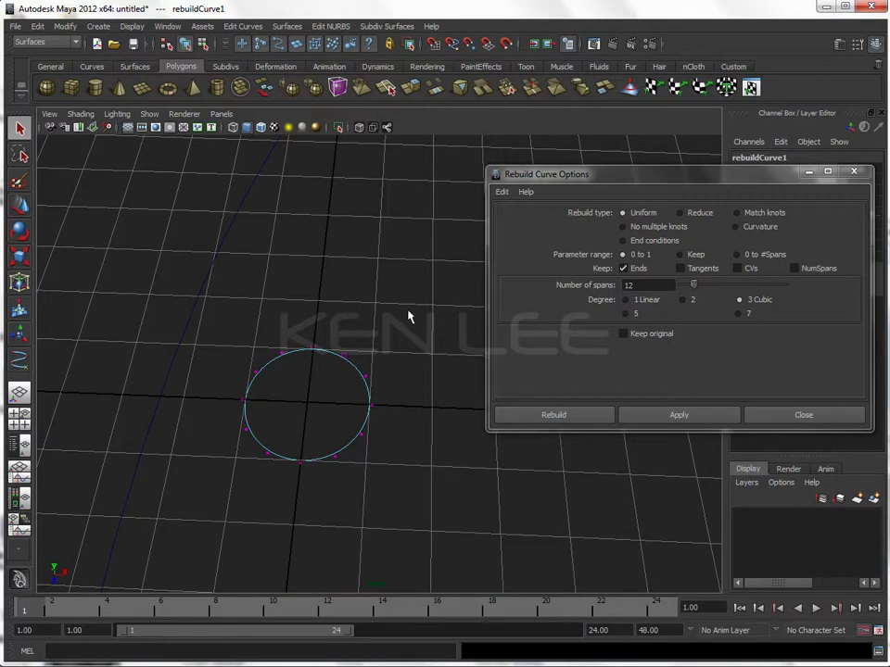
# Rebuild the circle again with 16 spans and view its new control points.
pyautogui.click(361, 331)
pyautogui.click(346, 381)
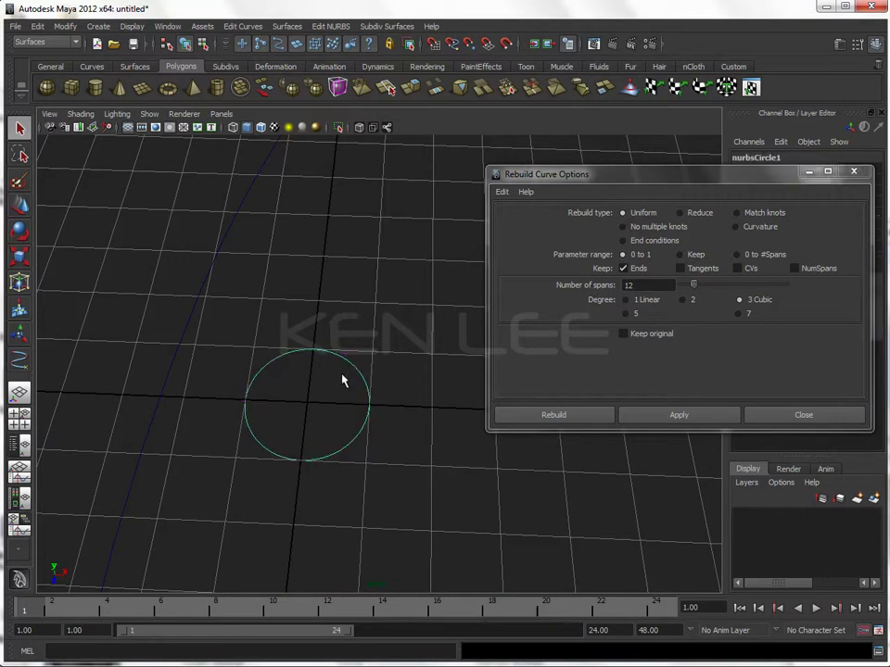
pyautogui.moveTo(652, 286); pyautogui.dragTo(581, 293)
pyautogui.write('6')
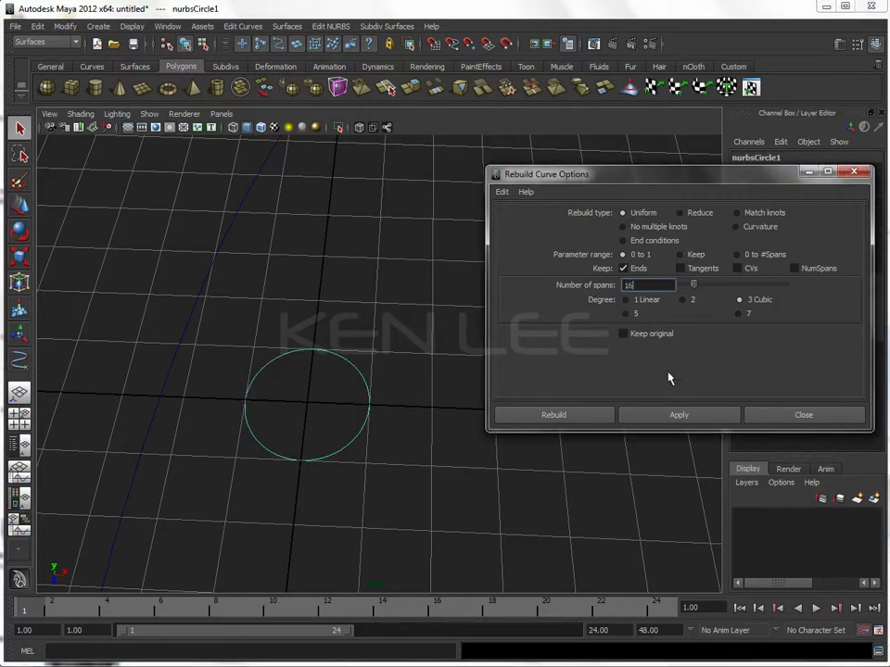
pyautogui.click(678, 417)
pyautogui.moveTo(334, 361); pyautogui.dragTo(312, 359, button='right')
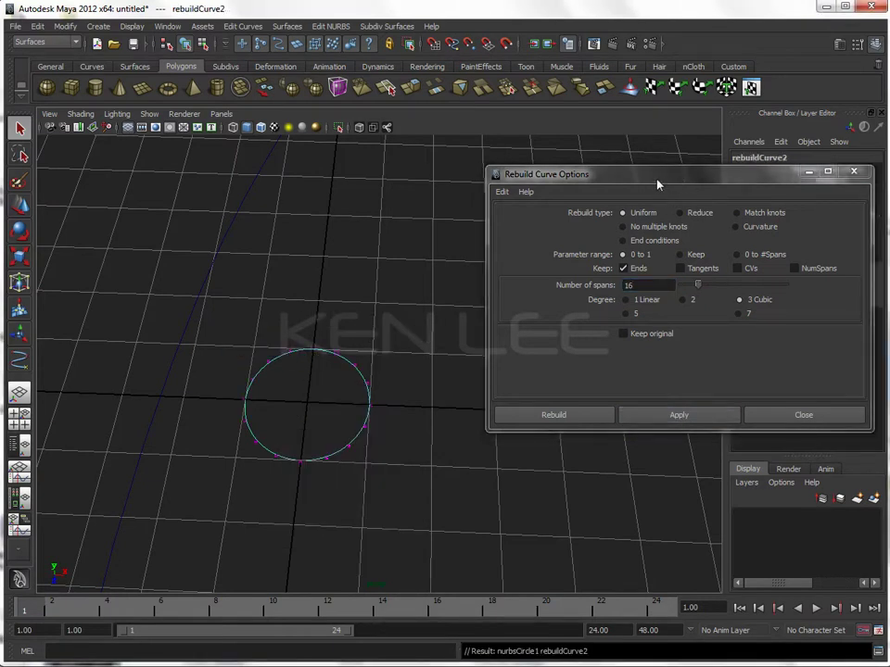
pyautogui.moveTo(657, 182); pyautogui.dragTo(773, 188)
pyautogui.keyDown('alt'); pyautogui.moveTo(376, 394); pyautogui.dragTo(425, 388); pyautogui.keyUp('alt')
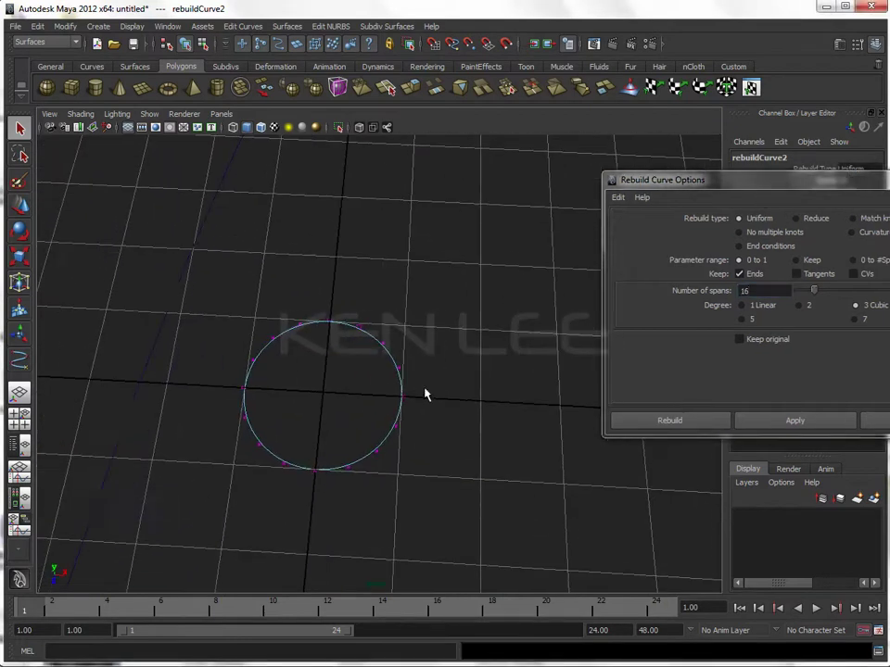
# Marquee-select groups of the circle's control points: bottom, left, top and right.
pyautogui.moveTo(312, 363)
pyautogui.keyDown('alt'); pyautogui.mouseDown()
pyautogui.moveTo(323, 360)
pyautogui.moveTo(278, 325)
pyautogui.moveTo(389, 354)
pyautogui.moveTo(414, 426)
pyautogui.mouseUp(); pyautogui.keyUp('alt')
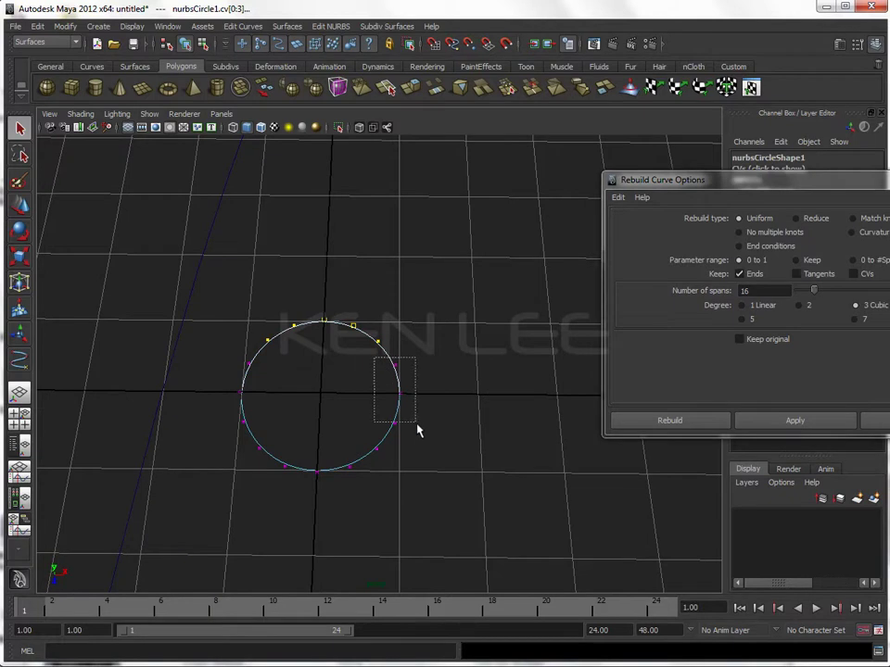
pyautogui.moveTo(268, 449); pyautogui.dragTo(361, 482)
pyautogui.moveTo(229, 359); pyautogui.dragTo(268, 433)
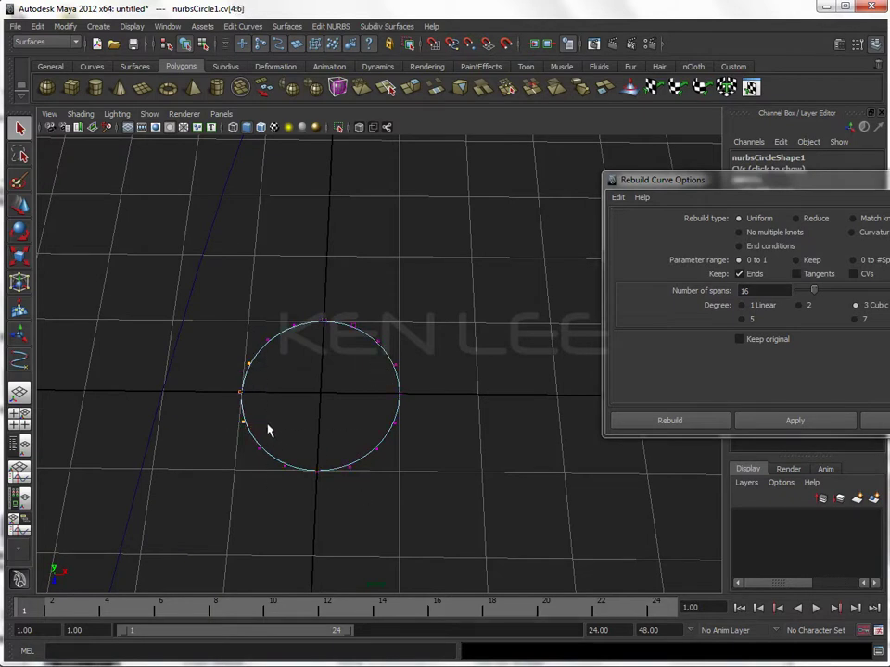
pyautogui.moveTo(215, 357); pyautogui.dragTo(266, 425)
pyautogui.moveTo(238, 288)
pyautogui.mouseDown()
pyautogui.moveTo(324, 339)
pyautogui.moveTo(412, 358)
pyautogui.moveTo(417, 449)
pyautogui.mouseUp()
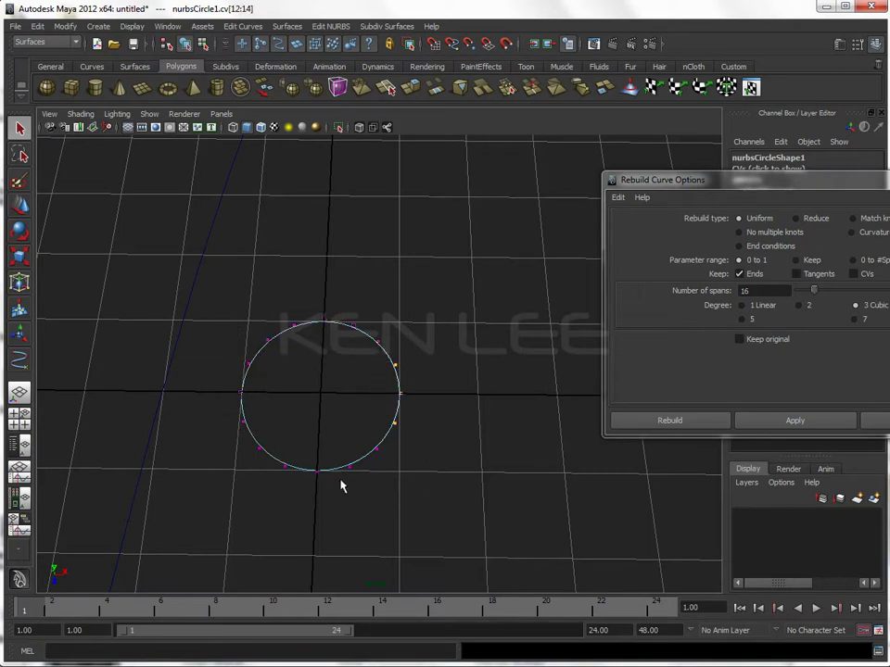
pyautogui.moveTo(272, 475)
pyautogui.mouseDown()
pyautogui.moveTo(328, 477)
pyautogui.moveTo(403, 453)
pyautogui.mouseUp()
pyautogui.keyDown('shift'); pyautogui.moveTo(240, 438); pyautogui.dragTo(310, 461); pyautogui.keyUp('shift')
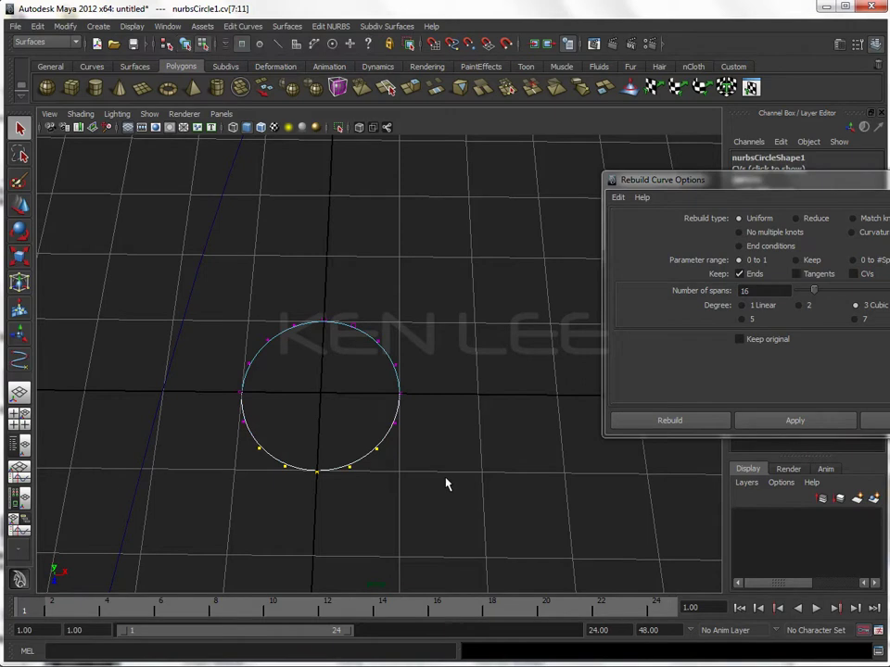
# Return to object mode, accidentally delete the circle, then undo to restore it.
pyautogui.press('F8')
pyautogui.press('Delete')
pyautogui.moveTo(368, 417); pyautogui.dragTo(421, 466)
pyautogui.hotkey('ctrl', 'z')
pyautogui.hotkey('shift', 'z')
pyautogui.hotkey('ctrl', 'z')
# Select all sixteen control vertices and rotate them around the circle's centre.
pyautogui.moveTo(396, 422); pyautogui.dragTo(294, 419, button='right')
pyautogui.moveTo(212, 297); pyautogui.dragTo(426, 509)
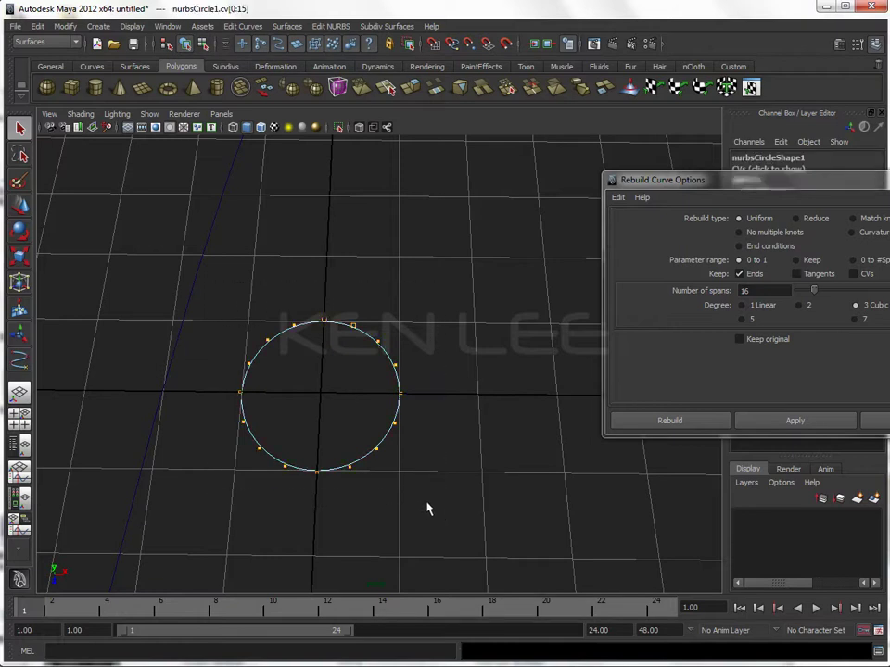
pyautogui.press('e')
pyautogui.moveTo(389, 466); pyautogui.dragTo(405, 461)
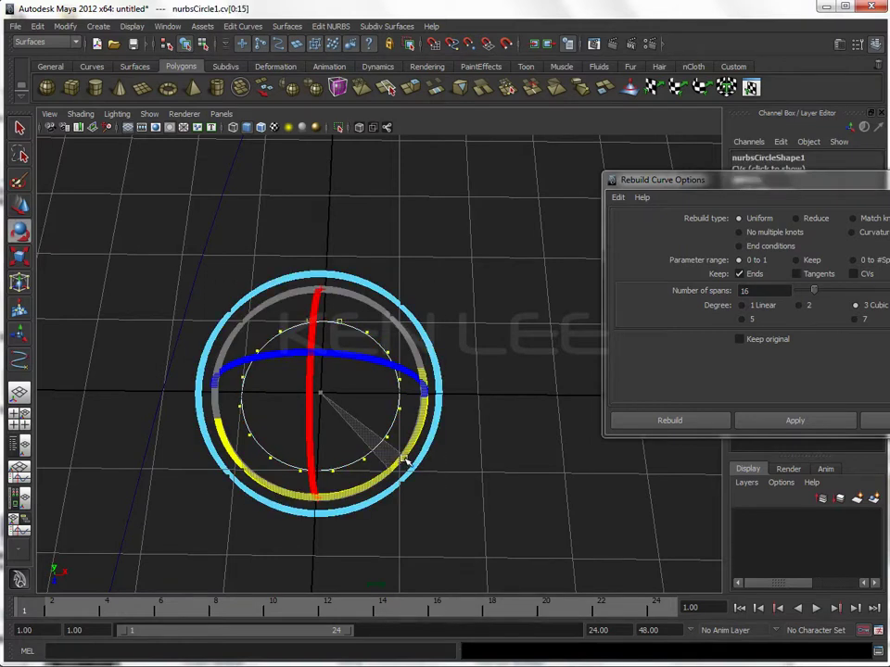
# Select the four bottom control vertices from a higher angle and bring up the hotbox.
pyautogui.click(417, 476)
pyautogui.keyDown('alt'); pyautogui.moveTo(417, 476); pyautogui.dragTo(417, 479); pyautogui.keyUp('alt')
pyautogui.moveTo(237, 444); pyautogui.dragTo(395, 472)
pyautogui.press('space')
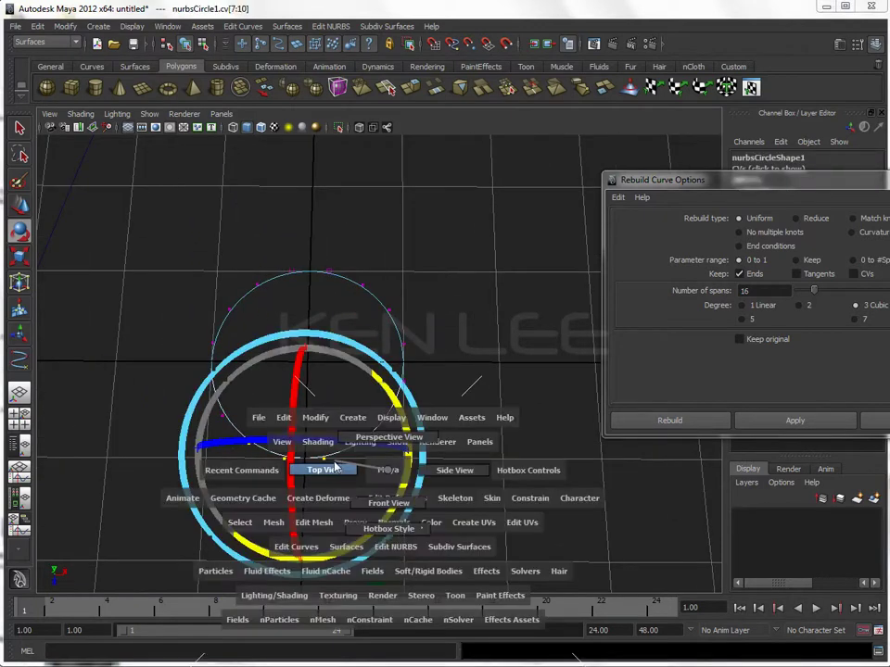
# In top view, scale the bottom control points flat into a straight edge and reposition them.
pyautogui.click(335, 468)
pyautogui.press('w')
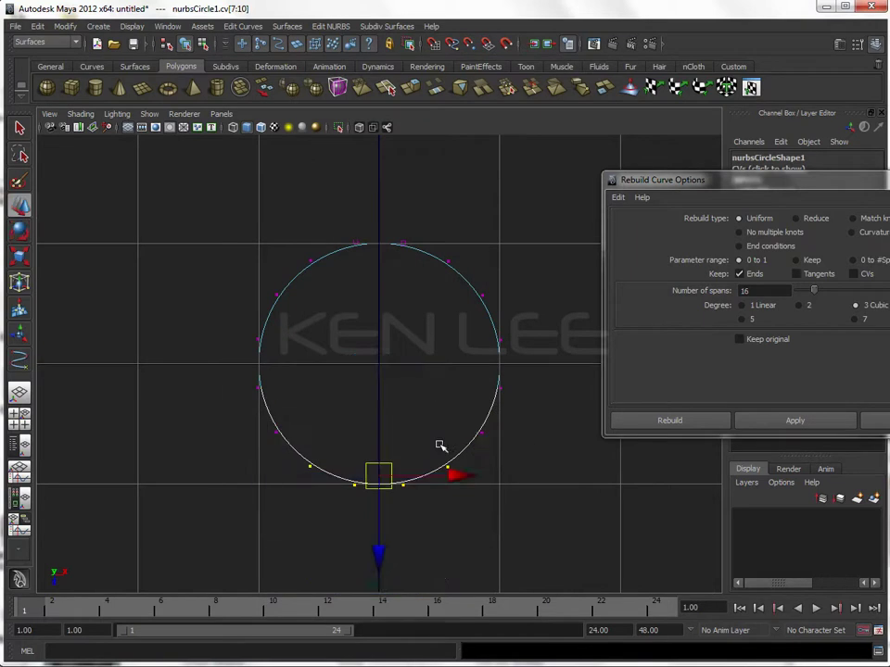
pyautogui.keyDown('alt'); pyautogui.moveTo(417, 423); pyautogui.dragTo(407, 388, button='middle'); pyautogui.keyUp('alt')
pyautogui.press('r')
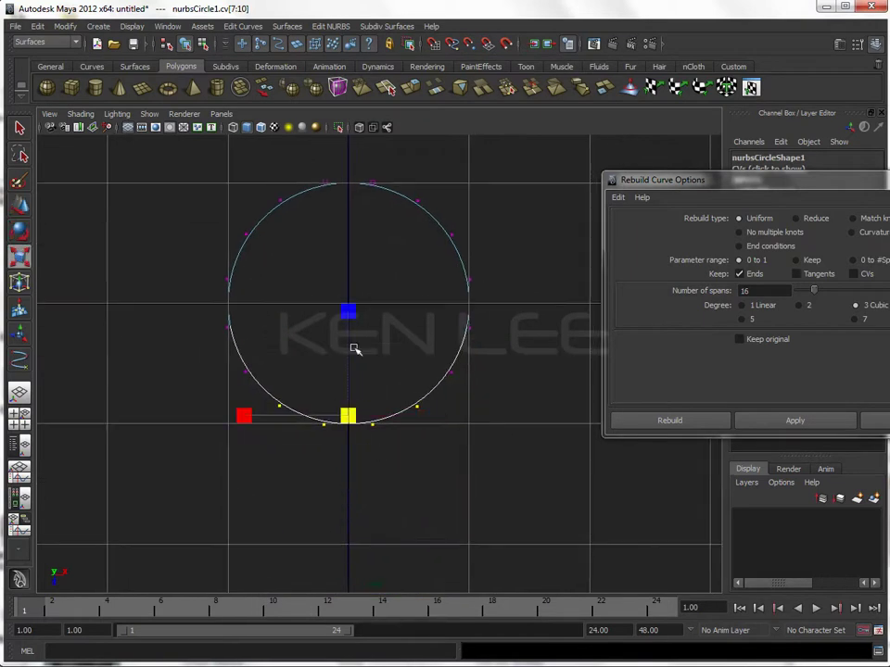
pyautogui.moveTo(351, 309); pyautogui.dragTo(353, 412)
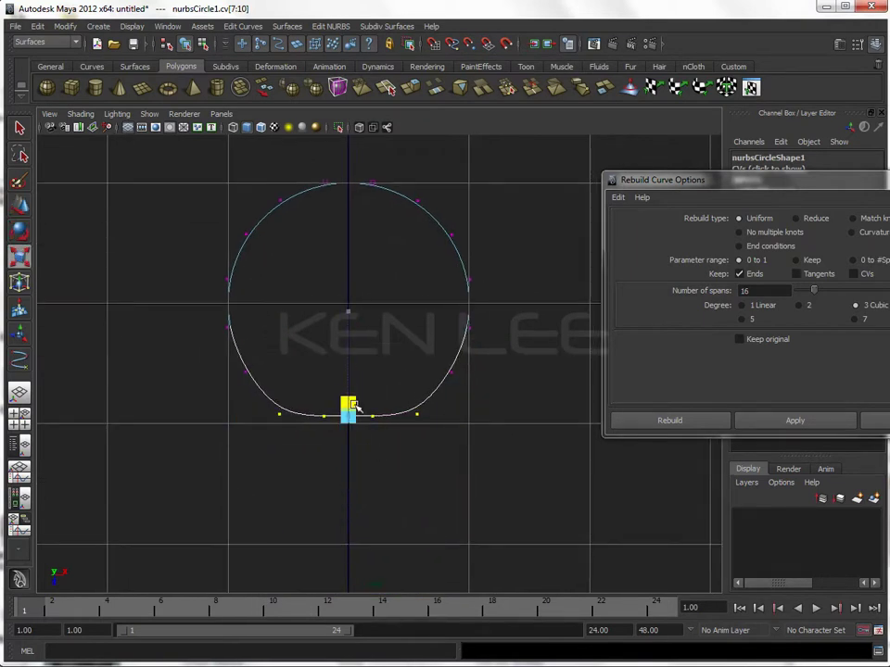
pyautogui.press('w')
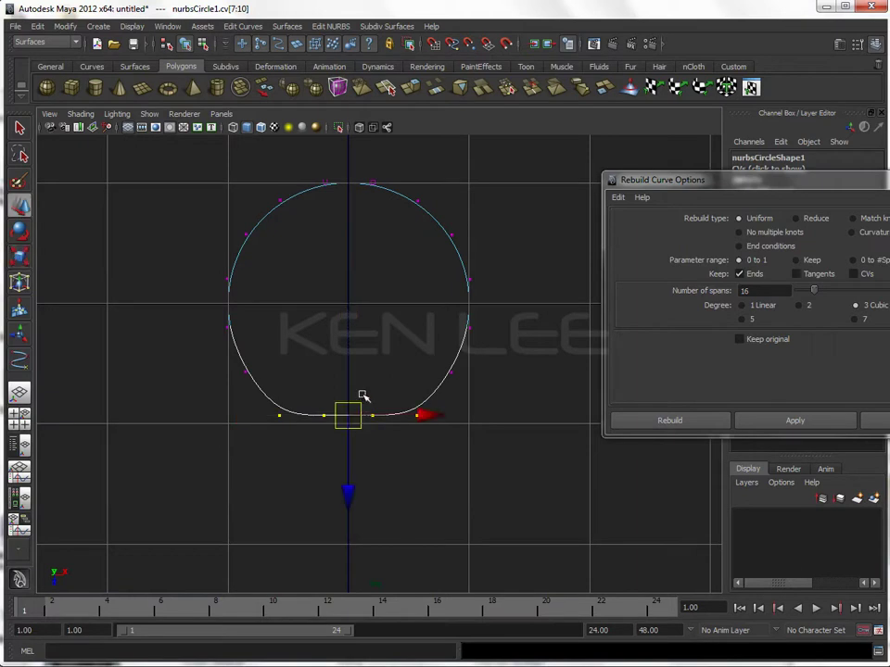
pyautogui.moveTo(347, 492); pyautogui.dragTo(348, 463)
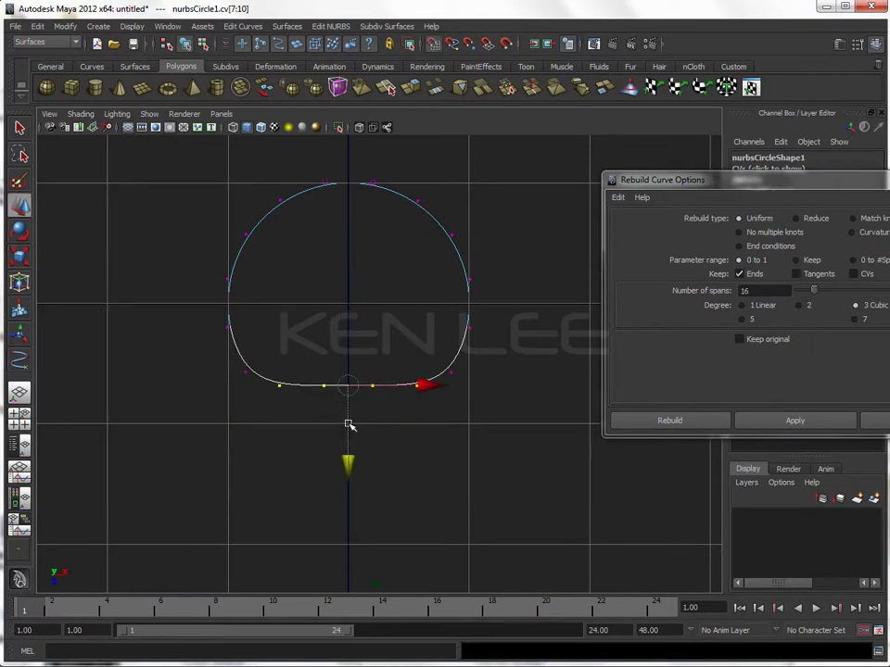
pyautogui.moveTo(347, 412); pyautogui.dragTo(348, 432)
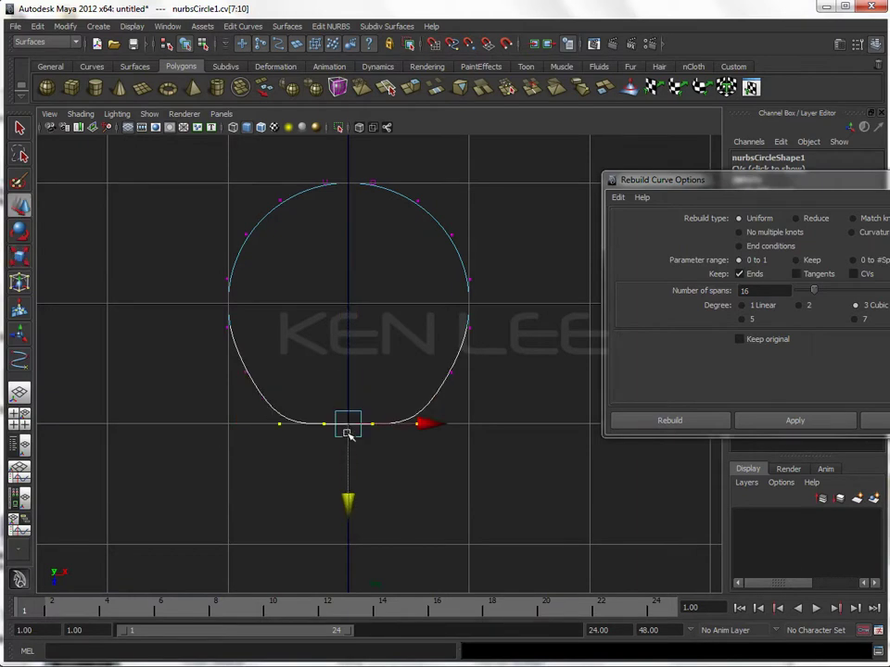
# Raise the upper-left and upper-right control points to flatten the profile's top.
pyautogui.moveTo(176, 130); pyautogui.dragTo(459, 214)
pyautogui.keyDown('alt'); pyautogui.moveTo(270, 190); pyautogui.dragTo(244, 236, button='middle'); pyautogui.keyUp('alt')
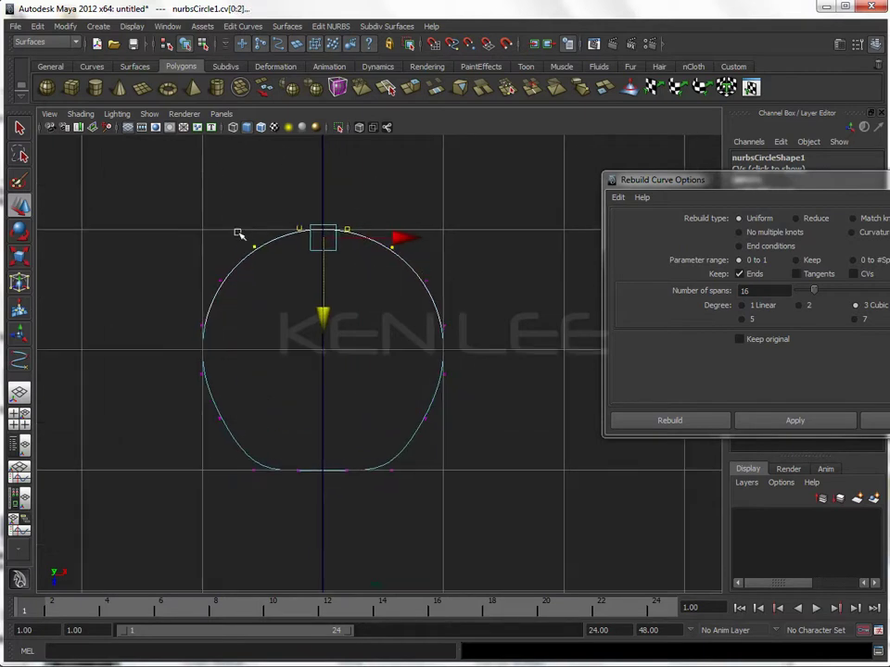
pyautogui.moveTo(277, 270); pyautogui.dragTo(278, 271)
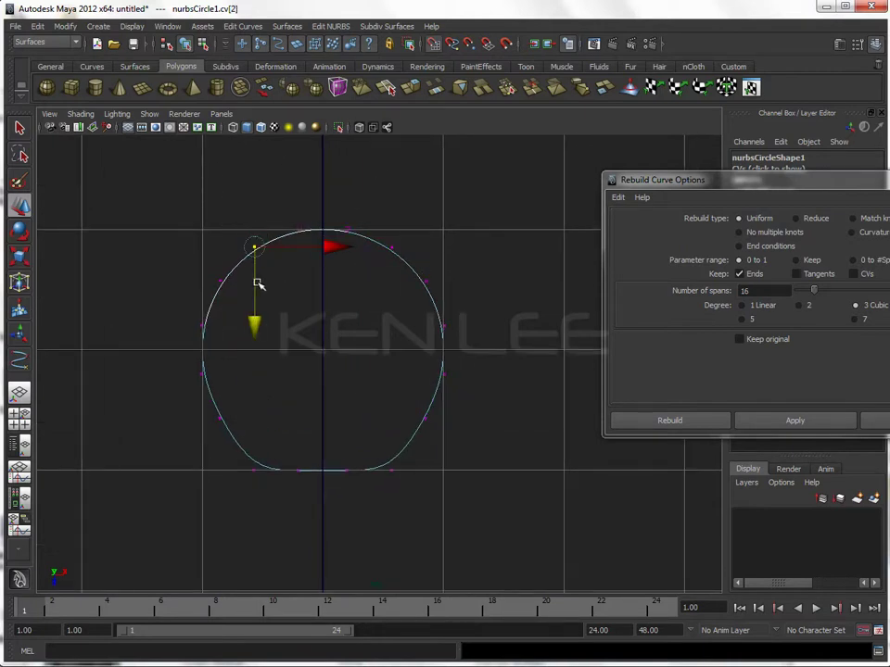
pyautogui.click(245, 233)
pyautogui.moveTo(242, 234); pyautogui.dragTo(261, 253)
pyautogui.moveTo(384, 233); pyautogui.dragTo(400, 258)
pyautogui.moveTo(398, 405); pyautogui.dragTo(398, 380, button='middle')
# Push the left and right side control points outward to square off the sides evenly.
pyautogui.moveTo(348, 448); pyautogui.dragTo(353, 499)
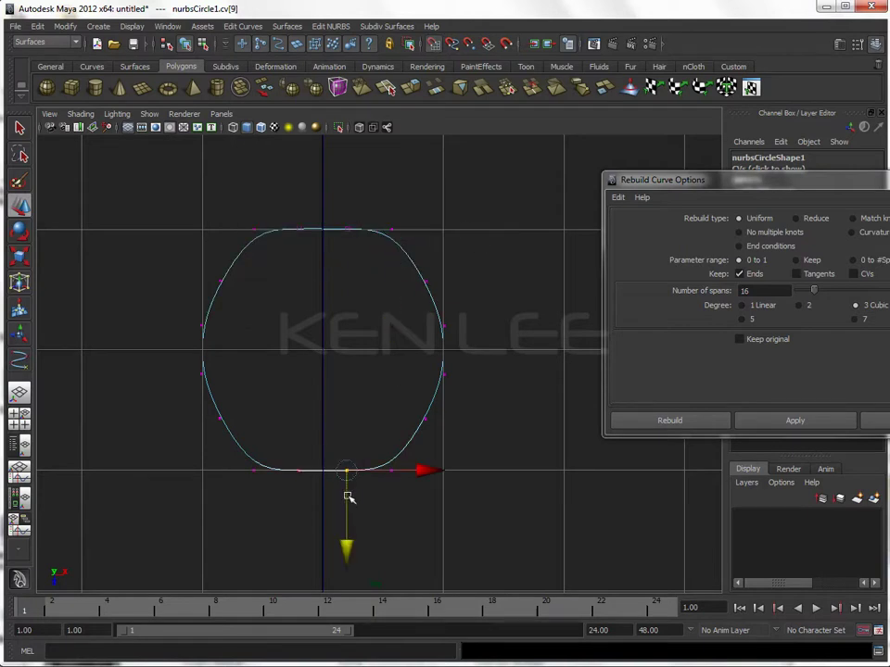
pyautogui.moveTo(283, 449); pyautogui.dragTo(304, 491)
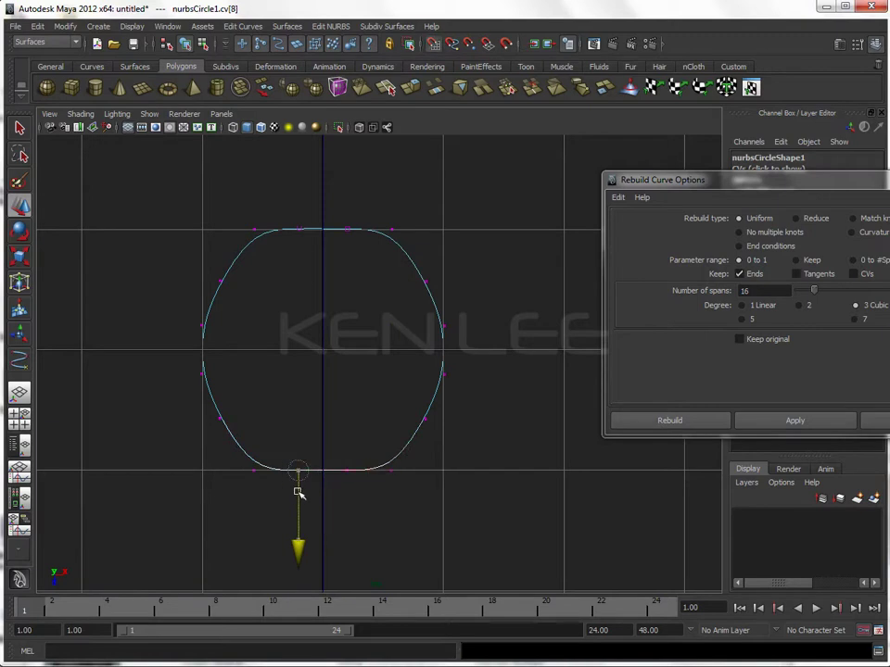
pyautogui.moveTo(237, 449); pyautogui.dragTo(275, 500)
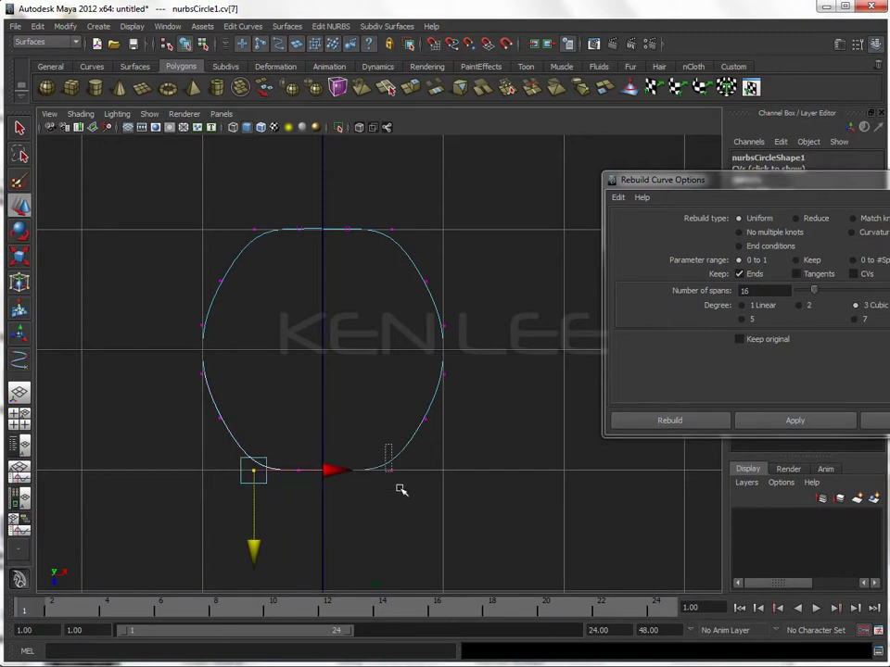
pyautogui.moveTo(383, 445); pyautogui.dragTo(393, 508)
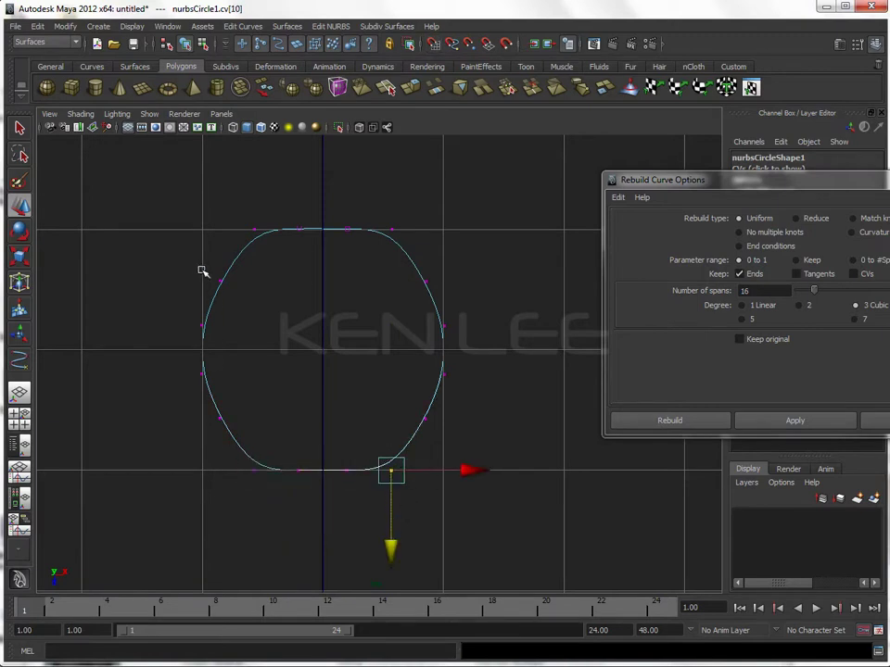
pyautogui.moveTo(205, 277); pyautogui.dragTo(223, 293)
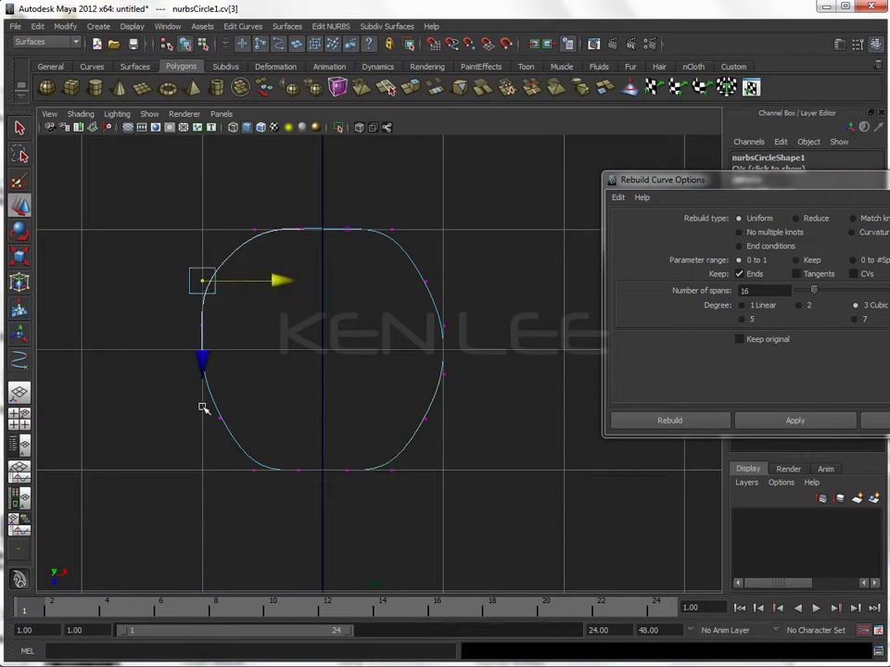
pyautogui.moveTo(201, 407); pyautogui.dragTo(262, 427)
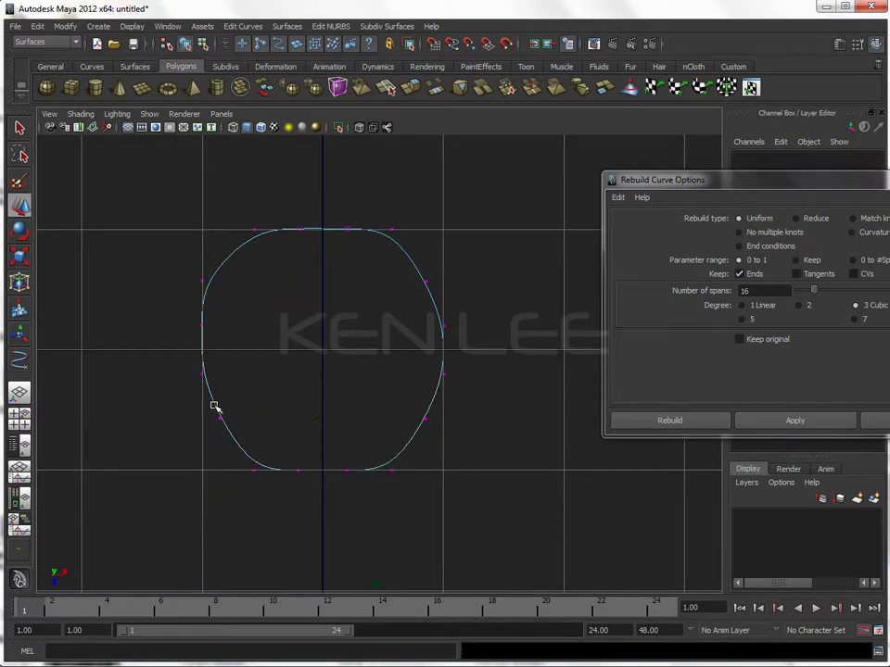
pyautogui.moveTo(259, 419); pyautogui.dragTo(237, 419)
pyautogui.moveTo(406, 402)
pyautogui.mouseDown()
pyautogui.moveTo(461, 437)
pyautogui.moveTo(468, 422)
pyautogui.mouseUp()
pyautogui.moveTo(421, 272)
pyautogui.mouseDown()
pyautogui.moveTo(458, 284)
pyautogui.moveTo(468, 344)
pyautogui.mouseUp()
# Select the top and bottom rows of profile points together.
pyautogui.click(494, 379)
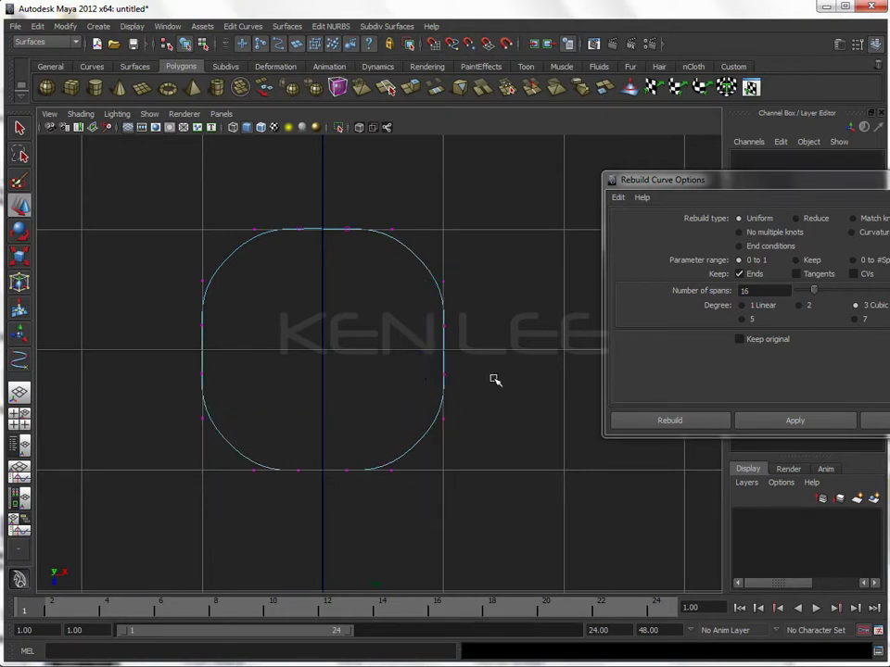
pyautogui.moveTo(174, 193); pyautogui.dragTo(500, 246)
pyautogui.keyDown('shift'); pyautogui.moveTo(183, 458); pyautogui.dragTo(446, 494); pyautogui.keyUp('shift')
# Scale the profile flatter vertically and spread its top and bottom points wider.
pyautogui.press('r')
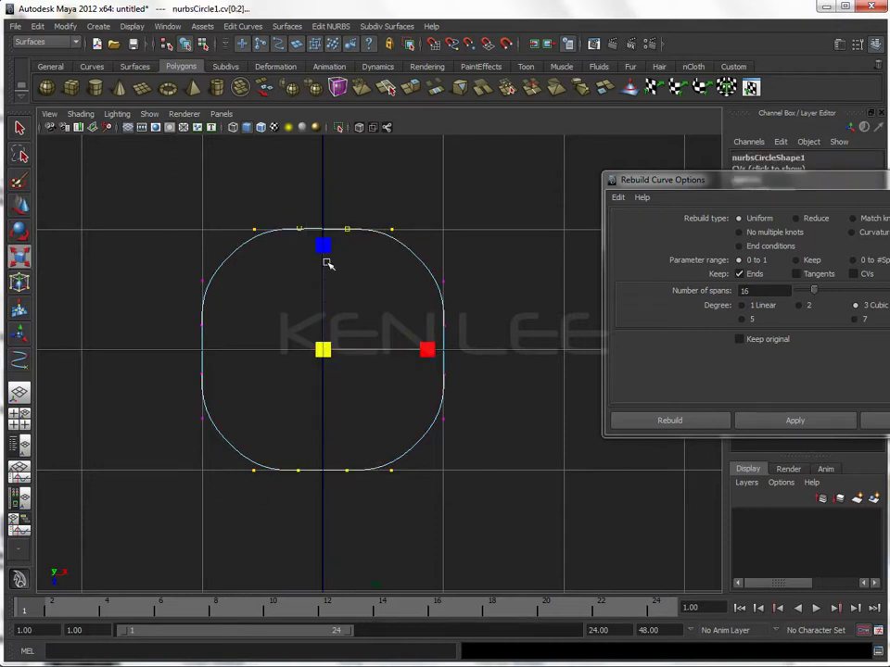
pyautogui.moveTo(324, 248); pyautogui.dragTo(324, 288)
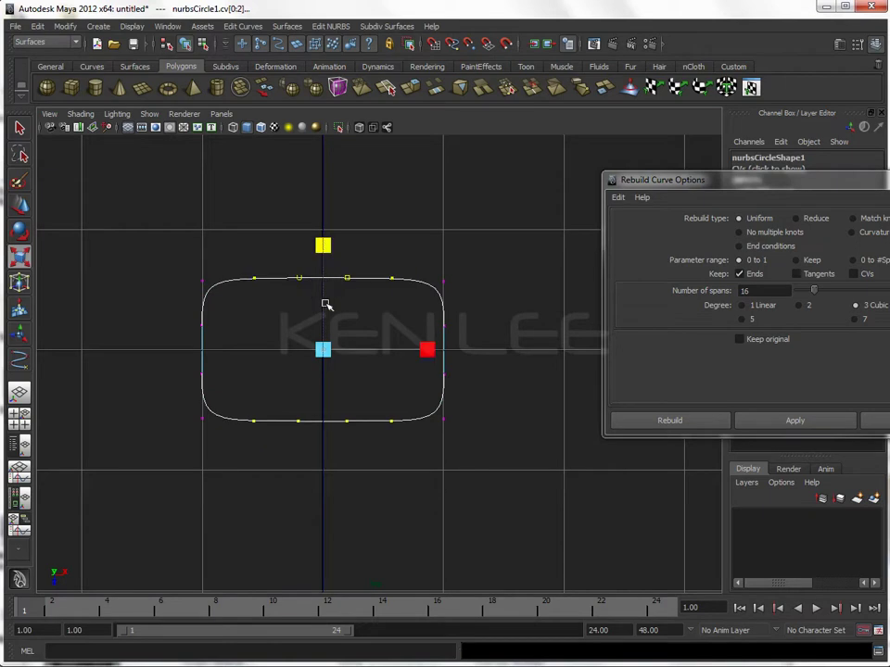
pyautogui.click(289, 371)
pyautogui.moveTo(242, 262); pyautogui.dragTo(408, 453)
pyautogui.moveTo(435, 350); pyautogui.dragTo(490, 356)
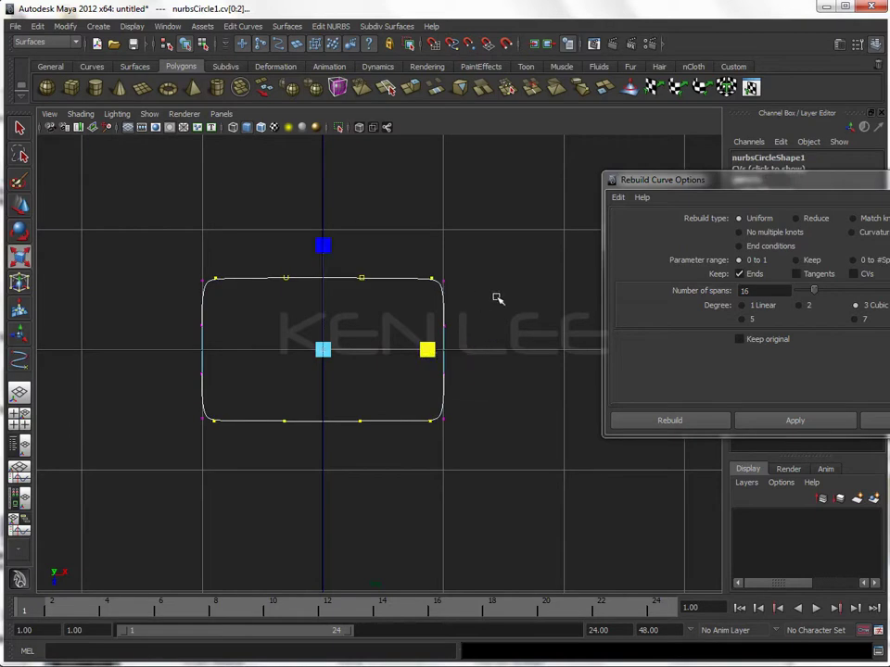
# Rescale the left and right side points to tighten the corners, then return to object mode.
pyautogui.moveTo(185, 306); pyautogui.dragTo(478, 381)
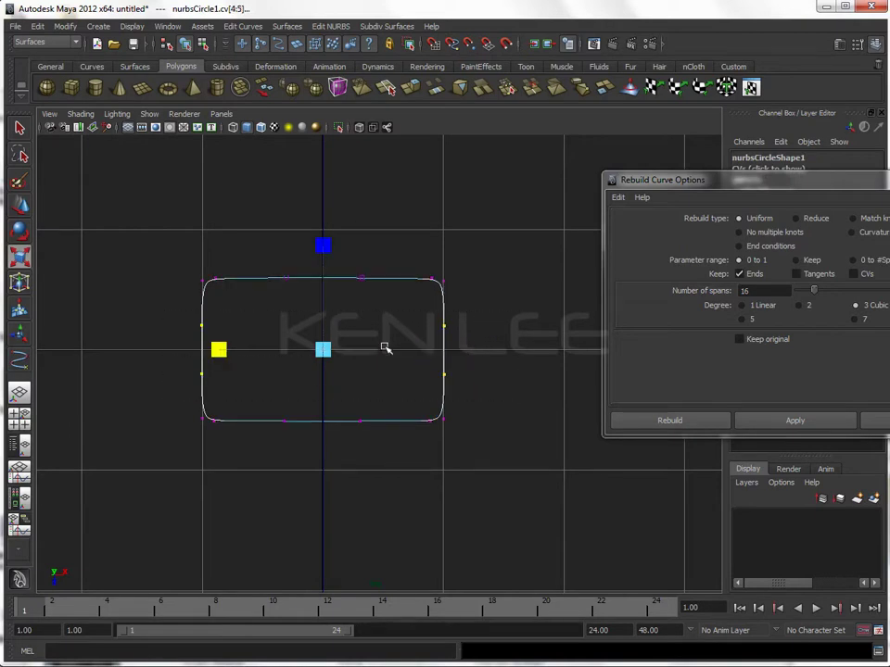
pyautogui.moveTo(324, 245); pyautogui.dragTo(328, 139)
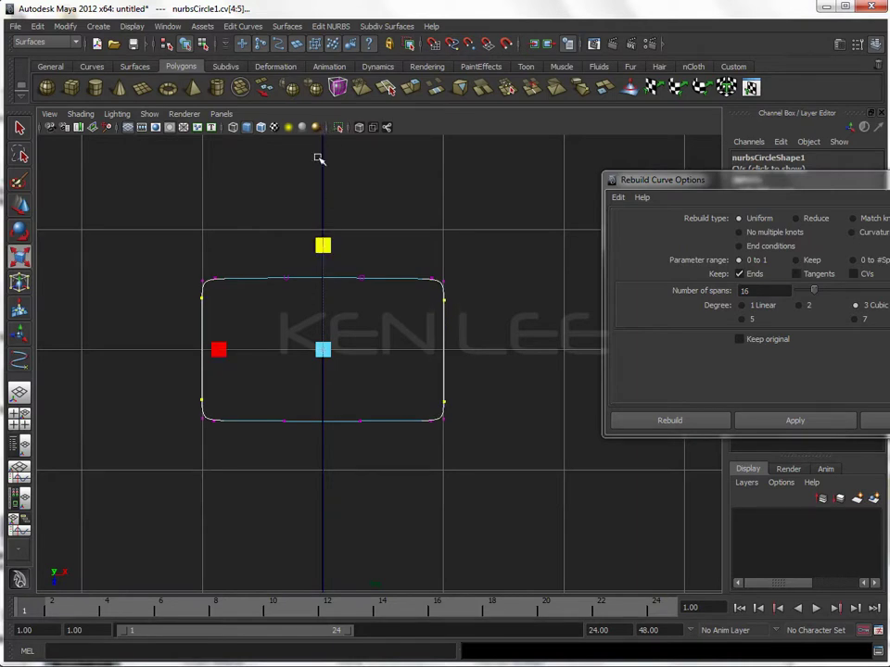
pyautogui.moveTo(210, 256); pyautogui.dragTo(238, 425)
pyautogui.moveTo(410, 256); pyautogui.dragTo(443, 451)
pyautogui.moveTo(226, 351); pyautogui.dragTo(231, 350)
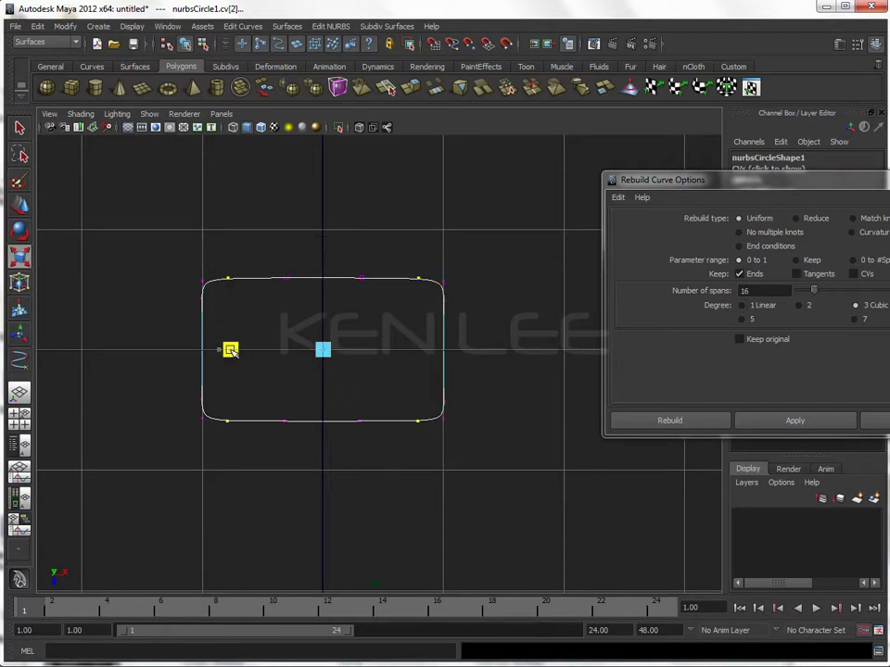
pyautogui.press('F8')
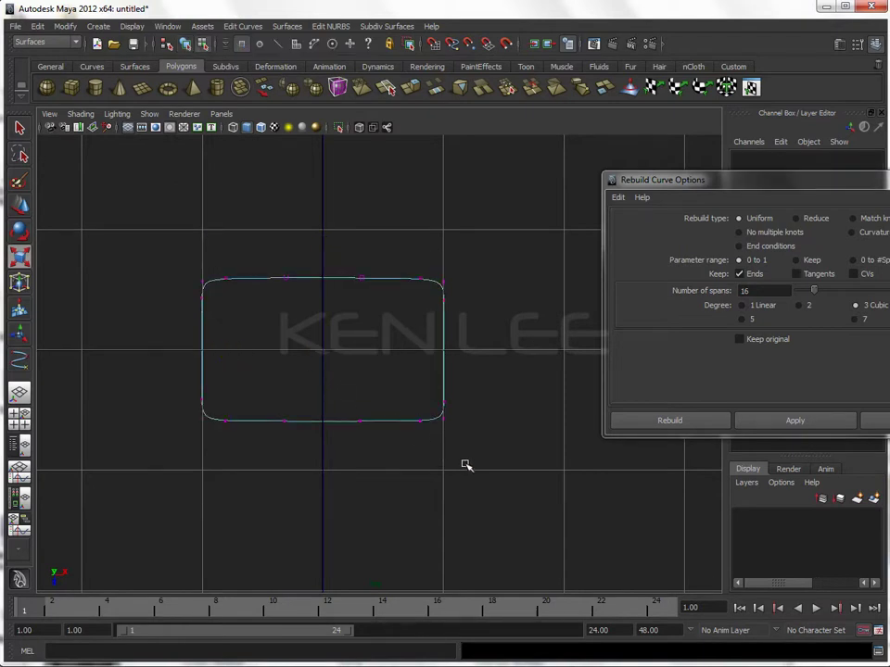
pyautogui.moveTo(403, 451)
pyautogui.mouseDown()
pyautogui.moveTo(407, 419)
pyautogui.moveTo(374, 404)
pyautogui.moveTo(465, 437)
pyautogui.mouseUp()
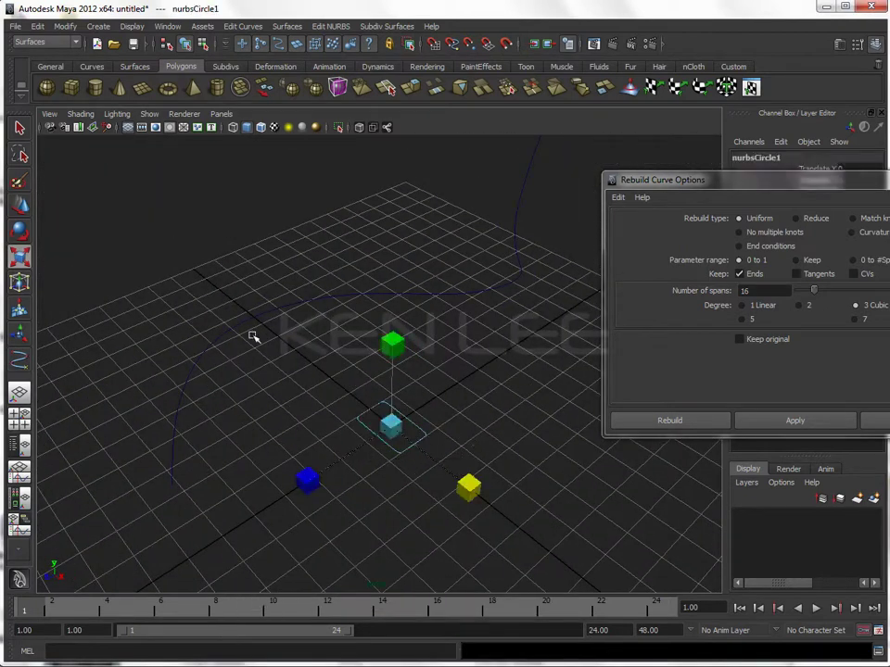
# Extrude nurbsCircle1 along the chair path curve into extrudedSurface1 and view it in smooth preview.
pyautogui.click(293, 298)
pyautogui.click(288, 27)
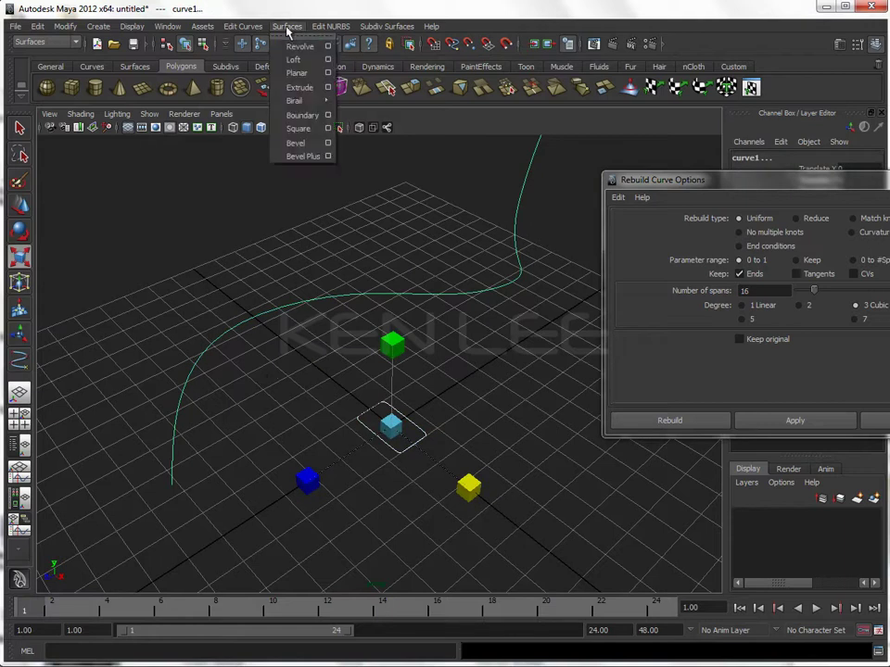
pyautogui.click(328, 89)
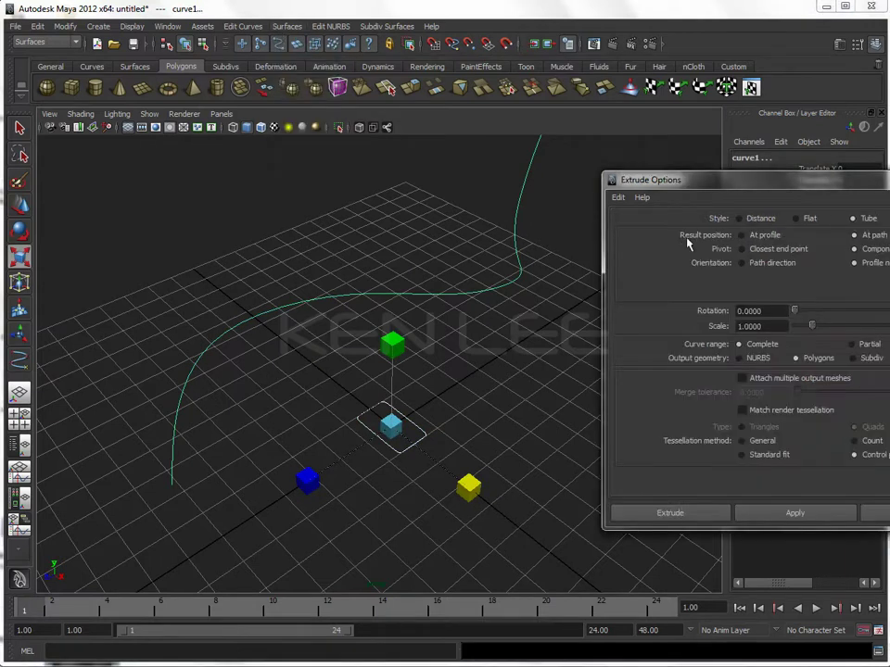
pyautogui.click(697, 513)
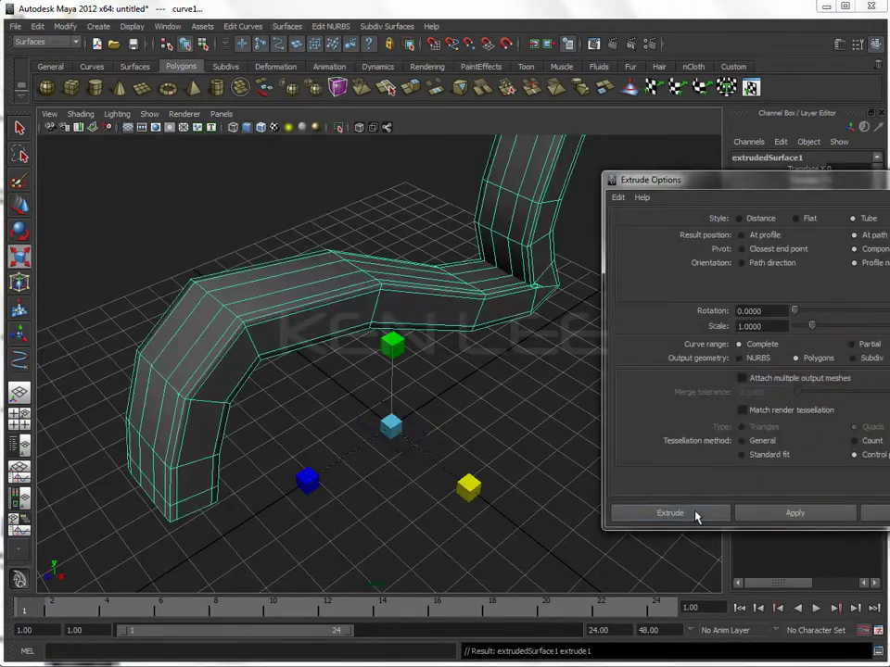
pyautogui.click(523, 378)
pyautogui.click(433, 314)
pyautogui.press('3')
pyautogui.click(485, 383)
pyautogui.keyDown('alt'); pyautogui.moveTo(485, 383); pyautogui.dragTo(531, 418); pyautogui.keyUp('alt')
# Widen the profile circle to Scale X 4.048, comparing against the reference photo.
pyautogui.click(406, 427)
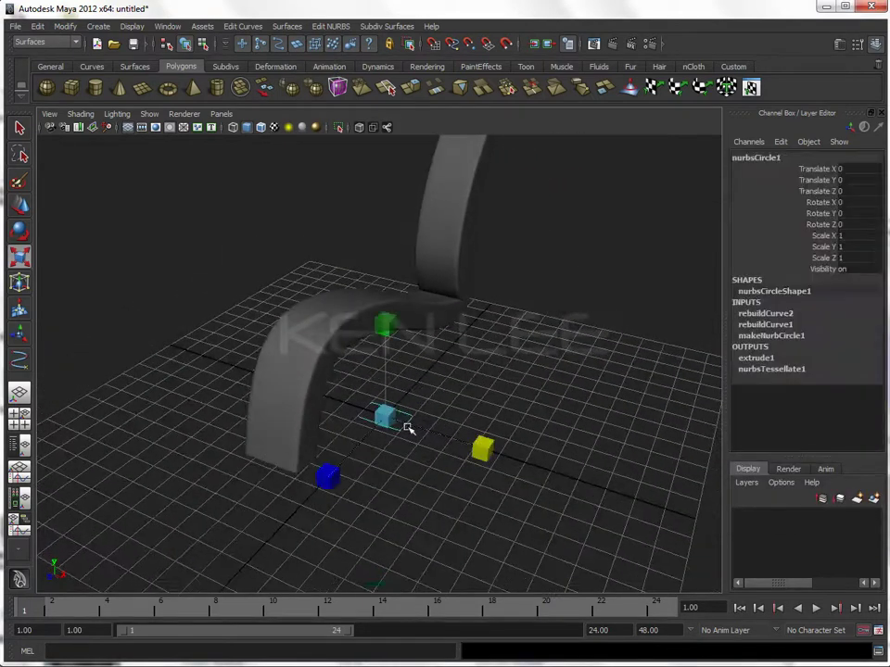
pyautogui.moveTo(474, 448); pyautogui.dragTo(739, 520)
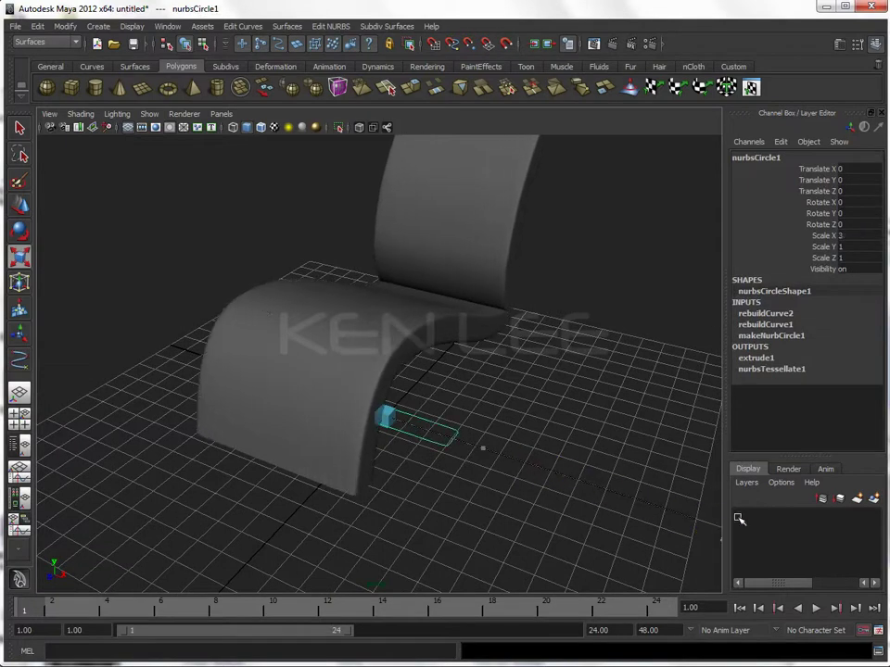
pyautogui.hotkey('alt', 'Tab')
pyautogui.click(401, 463)
pyautogui.moveTo(401, 464)
pyautogui.keyDown('alt'); pyautogui.mouseDown()
pyautogui.moveTo(492, 490)
pyautogui.moveTo(388, 476)
pyautogui.moveTo(463, 479)
pyautogui.moveTo(407, 483)
pyautogui.mouseUp(); pyautogui.keyUp('alt')
# Shrink the profile's depth to about 0.47 to thin the shell, orbiting to check it.
pyautogui.click(403, 476)
pyautogui.click(289, 445)
pyautogui.moveTo(289, 445); pyautogui.dragTo(334, 448)
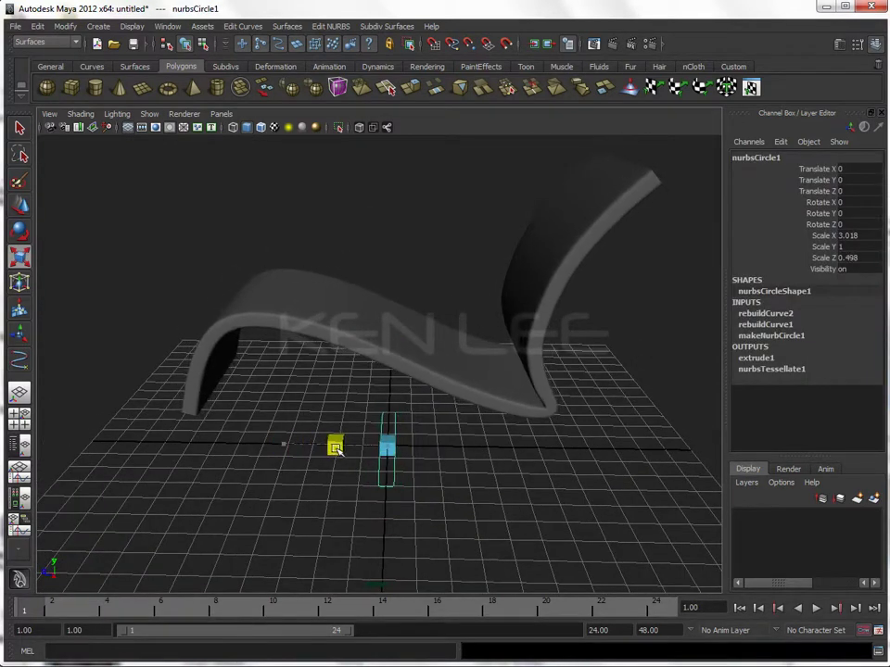
pyautogui.click(259, 419)
pyautogui.moveTo(259, 419)
pyautogui.keyDown('alt'); pyautogui.mouseDown()
pyautogui.moveTo(371, 462)
pyautogui.moveTo(481, 469)
pyautogui.moveTo(362, 467)
pyautogui.moveTo(371, 463)
pyautogui.mouseUp(); pyautogui.keyUp('alt')
pyautogui.click(458, 461)
pyautogui.moveTo(458, 461)
pyautogui.keyDown('alt'); pyautogui.mouseDown()
pyautogui.moveTo(471, 471)
pyautogui.moveTo(497, 455)
pyautogui.moveTo(480, 439)
pyautogui.moveTo(529, 464)
pyautogui.moveTo(468, 437)
pyautogui.moveTo(359, 423)
pyautogui.mouseUp(); pyautogui.keyUp('alt')
pyautogui.click(514, 439)
pyautogui.scroll(3, 473, 405)
pyautogui.scroll(2, 260, 370)
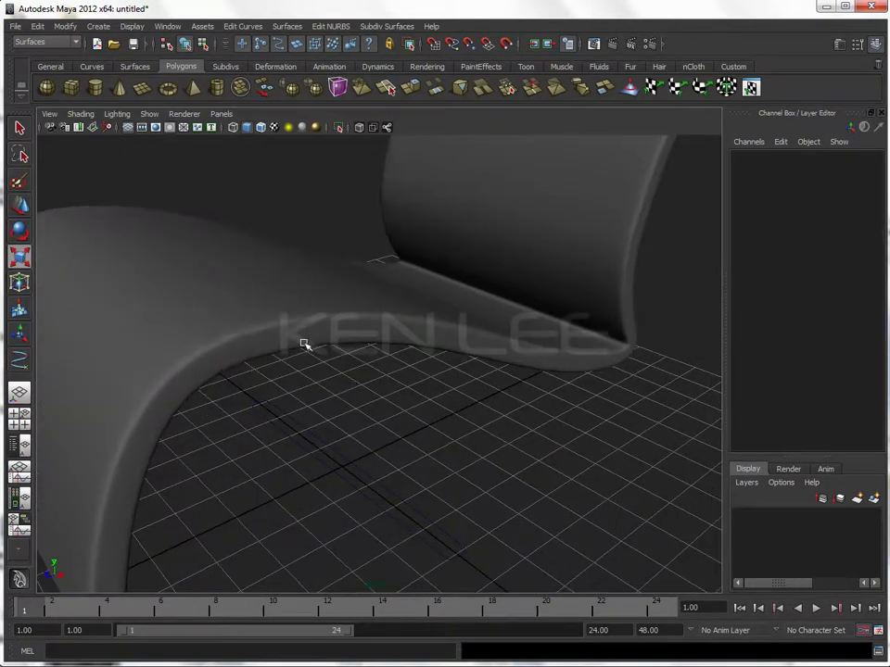
pyautogui.click(334, 451)
pyautogui.moveTo(393, 464)
pyautogui.keyDown('alt'); pyautogui.mouseDown()
pyautogui.moveTo(291, 445)
pyautogui.moveTo(417, 356)
pyautogui.moveTo(414, 439)
pyautogui.moveTo(538, 405)
pyautogui.moveTo(417, 427)
pyautogui.moveTo(378, 417)
pyautogui.moveTo(350, 427)
pyautogui.moveTo(391, 417)
pyautogui.mouseUp(); pyautogui.keyUp('alt')
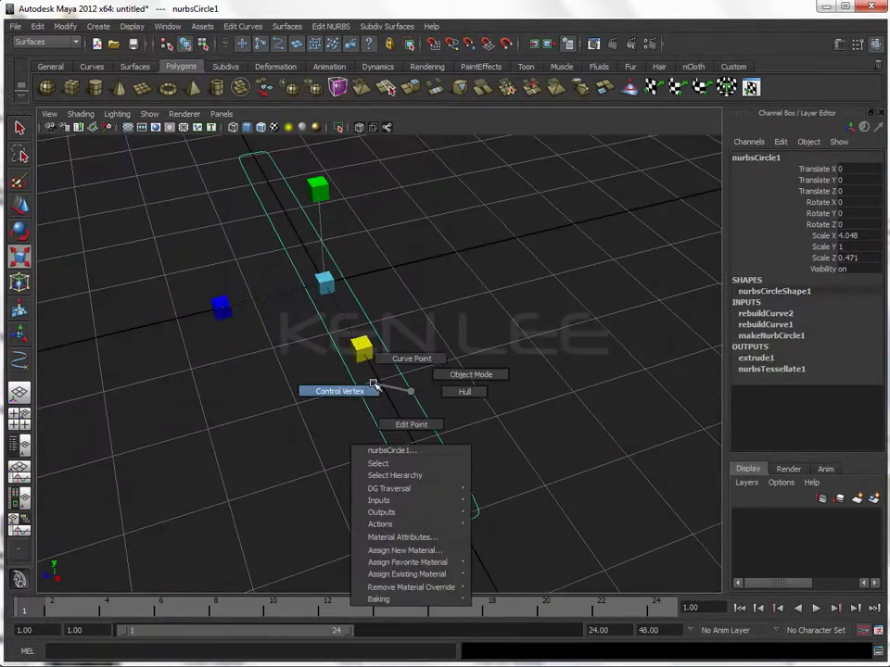
# Select two corner control vertices of the profile and move them to reshape its end.
pyautogui.moveTo(411, 392); pyautogui.dragTo(374, 387, button='right')
pyautogui.moveTo(436, 471)
pyautogui.keyDown('alt'); pyautogui.mouseDown()
pyautogui.moveTo(422, 514)
pyautogui.moveTo(404, 530)
pyautogui.moveTo(403, 478)
pyautogui.moveTo(364, 483)
pyautogui.mouseUp(); pyautogui.keyUp('alt')
pyautogui.click(362, 487)
pyautogui.keyDown('shift'); pyautogui.moveTo(415, 509); pyautogui.dragTo(414, 509); pyautogui.keyUp('shift')
pyautogui.moveTo(414, 510)
pyautogui.keyDown('alt'); pyautogui.mouseDown()
pyautogui.moveTo(288, 483)
pyautogui.moveTo(483, 484)
pyautogui.moveTo(440, 365)
pyautogui.moveTo(267, 422)
pyautogui.moveTo(174, 400)
pyautogui.moveTo(223, 436)
pyautogui.mouseUp(); pyautogui.keyUp('alt')
pyautogui.moveTo(586, 173); pyautogui.dragTo(606, 193)
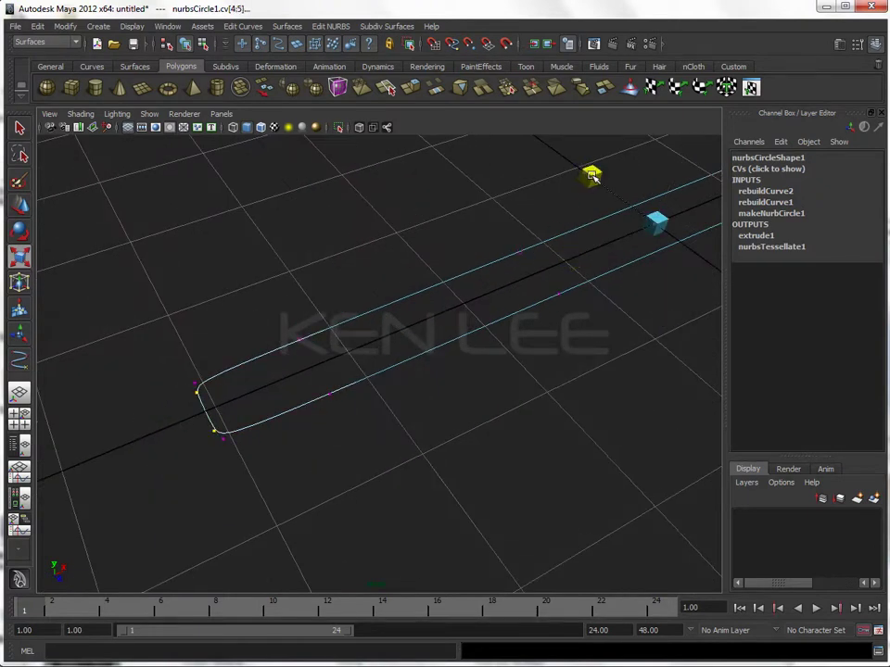
pyautogui.scroll(-5, 307, 378)
pyautogui.moveTo(308, 377)
pyautogui.keyDown('alt'); pyautogui.mouseDown()
pyautogui.moveTo(422, 399)
pyautogui.moveTo(288, 389)
pyautogui.mouseUp(); pyautogui.keyUp('alt')
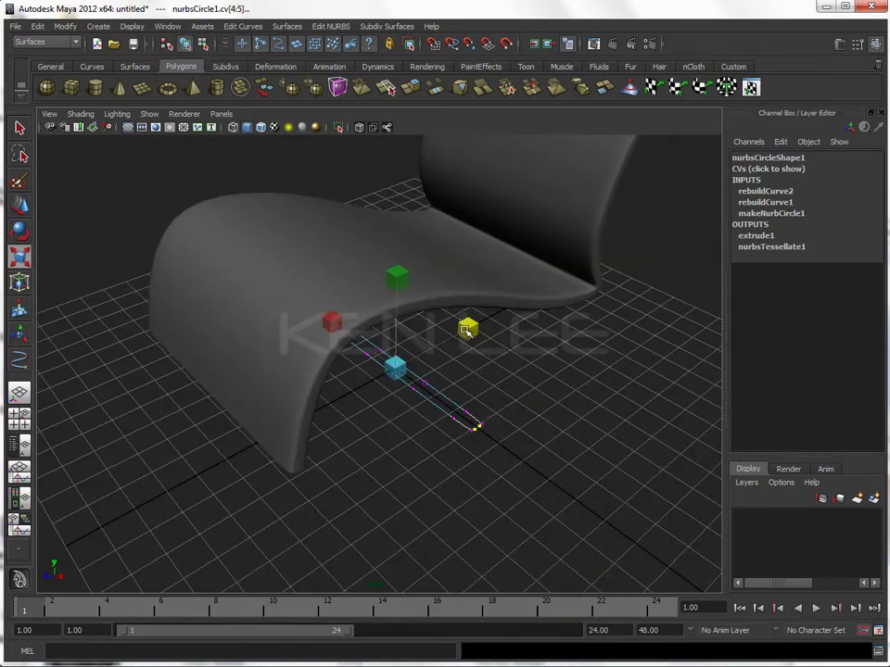
# Scale the corner points in depth and width, then inspect the seat edge up close.
pyautogui.moveTo(414, 359)
pyautogui.keyDown('alt'); pyautogui.mouseDown()
pyautogui.moveTo(468, 336)
pyautogui.moveTo(463, 344)
pyautogui.mouseUp(); pyautogui.keyUp('alt')
pyautogui.moveTo(345, 321); pyautogui.dragTo(336, 320)
pyautogui.click(324, 421)
pyautogui.keyDown('alt'); pyautogui.moveTo(323, 420); pyautogui.dragTo(387, 431); pyautogui.keyUp('alt')
pyautogui.moveTo(516, 372)
pyautogui.keyDown('alt'); pyautogui.mouseDown()
pyautogui.moveTo(487, 359)
pyautogui.moveTo(492, 453)
pyautogui.moveTo(423, 436)
pyautogui.moveTo(490, 423)
pyautogui.moveTo(420, 437)
pyautogui.moveTo(437, 453)
pyautogui.moveTo(383, 463)
pyautogui.moveTo(363, 453)
pyautogui.moveTo(421, 461)
pyautogui.moveTo(403, 461)
pyautogui.mouseUp(); pyautogui.keyUp('alt')
pyautogui.keyDown('alt'); pyautogui.moveTo(403, 461); pyautogui.dragTo(516, 432, button='right'); pyautogui.keyUp('alt')
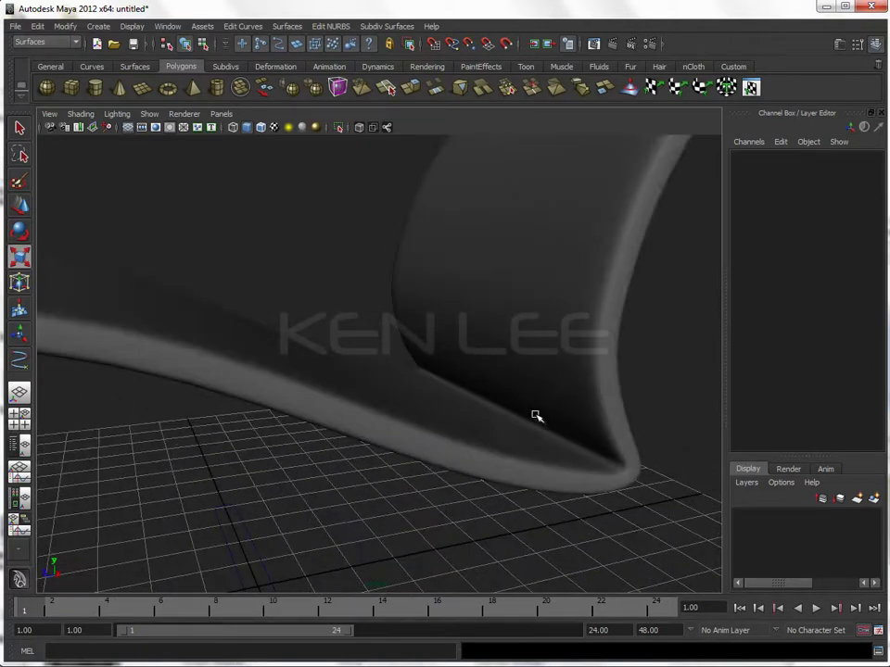
# In side view with wireframe display, zoom in on the chair outline and select the path curve.
pyautogui.keyDown('alt'); pyautogui.moveTo(566, 414); pyautogui.dragTo(499, 421); pyautogui.keyUp('alt')
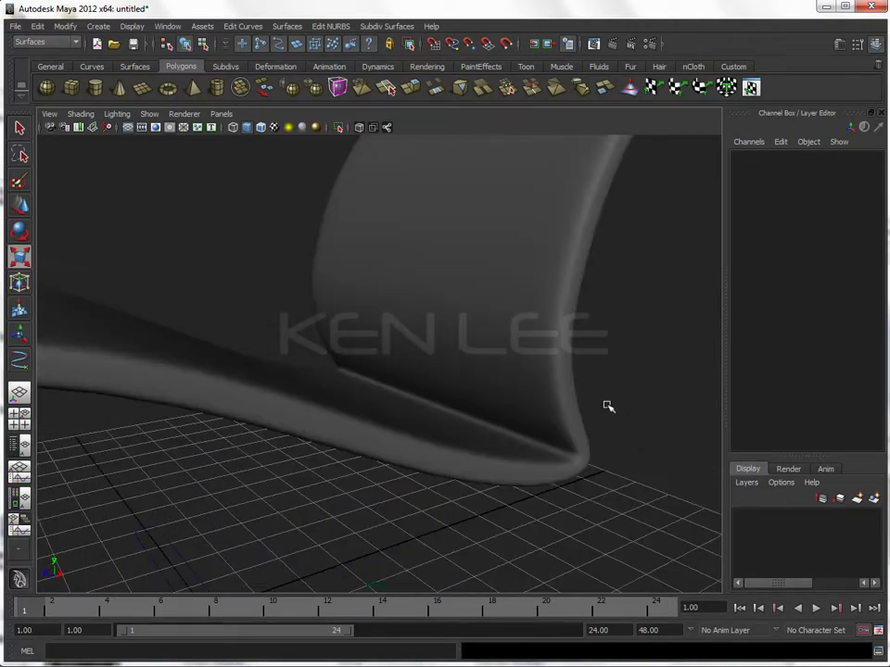
pyautogui.press('space')
pyautogui.moveTo(608, 406); pyautogui.dragTo(630, 403)
pyautogui.keyDown('alt'); pyautogui.moveTo(360, 399); pyautogui.dragTo(474, 436, button='right'); pyautogui.keyUp('alt')
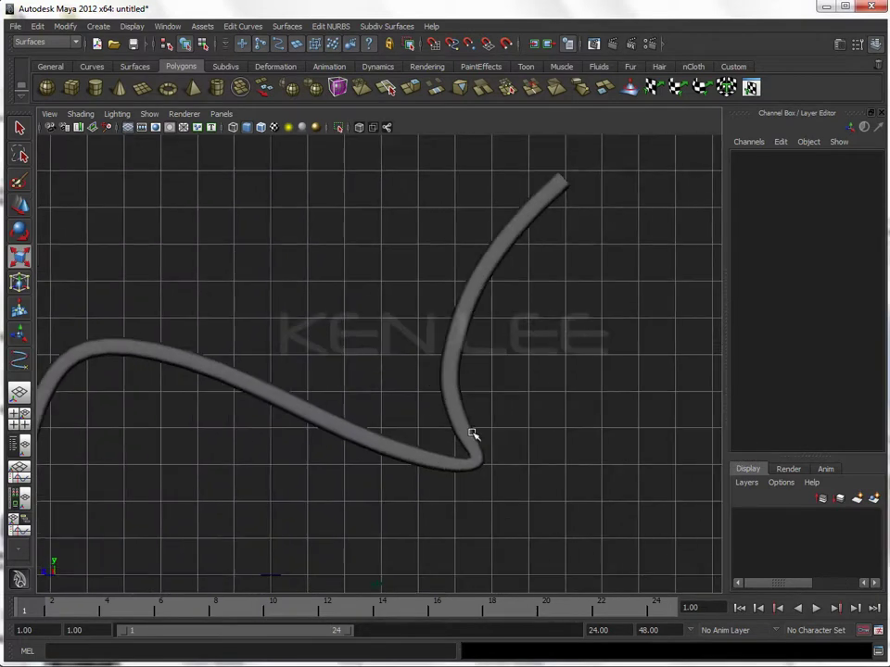
pyautogui.press('4')
pyautogui.keyDown('alt'); pyautogui.moveTo(367, 428); pyautogui.dragTo(489, 417, button='right'); pyautogui.keyUp('alt')
pyautogui.click(480, 417)
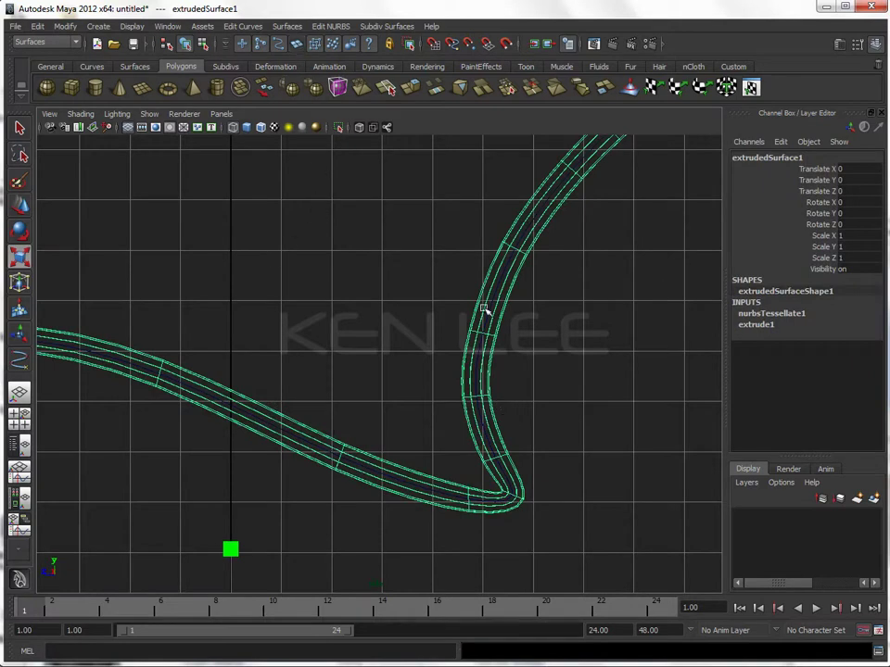
pyautogui.click(420, 311)
pyautogui.click(348, 370)
pyautogui.moveTo(348, 370)
pyautogui.keyDown('alt'); pyautogui.mouseDown(button='right')
pyautogui.moveTo(532, 367)
pyautogui.moveTo(615, 321)
pyautogui.mouseUp(button='right'); pyautogui.keyUp('alt')
# Enter and leave vertex editing on the shell while checking the backrest in perspective.
pyautogui.rightClick(464, 373)
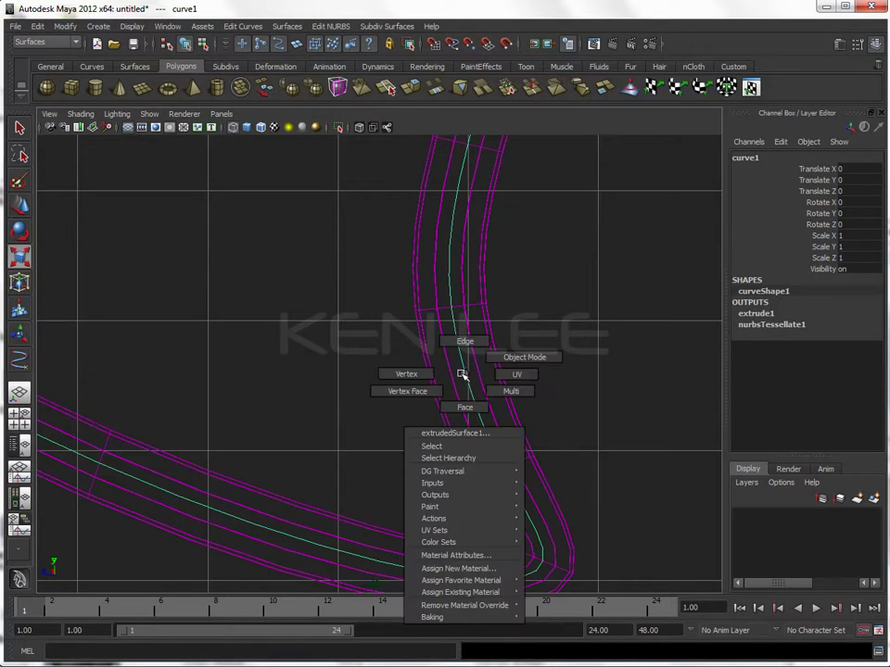
pyautogui.moveTo(466, 372)
pyautogui.mouseDown(button='right')
pyautogui.moveTo(414, 374)
pyautogui.moveTo(470, 374)
pyautogui.moveTo(461, 342)
pyautogui.moveTo(536, 339)
pyautogui.mouseUp(button='right')
pyautogui.press('space')
pyautogui.moveTo(559, 341)
pyautogui.mouseDown()
pyautogui.moveTo(549, 353)
pyautogui.moveTo(594, 383)
pyautogui.moveTo(554, 387)
pyautogui.moveTo(453, 342)
pyautogui.moveTo(512, 353)
pyautogui.mouseUp()
pyautogui.keyDown('alt'); pyautogui.moveTo(513, 353); pyautogui.dragTo(659, 407, button='right'); pyautogui.keyUp('alt')
pyautogui.keyDown('alt'); pyautogui.moveTo(615, 412); pyautogui.dragTo(482, 405); pyautogui.keyUp('alt')
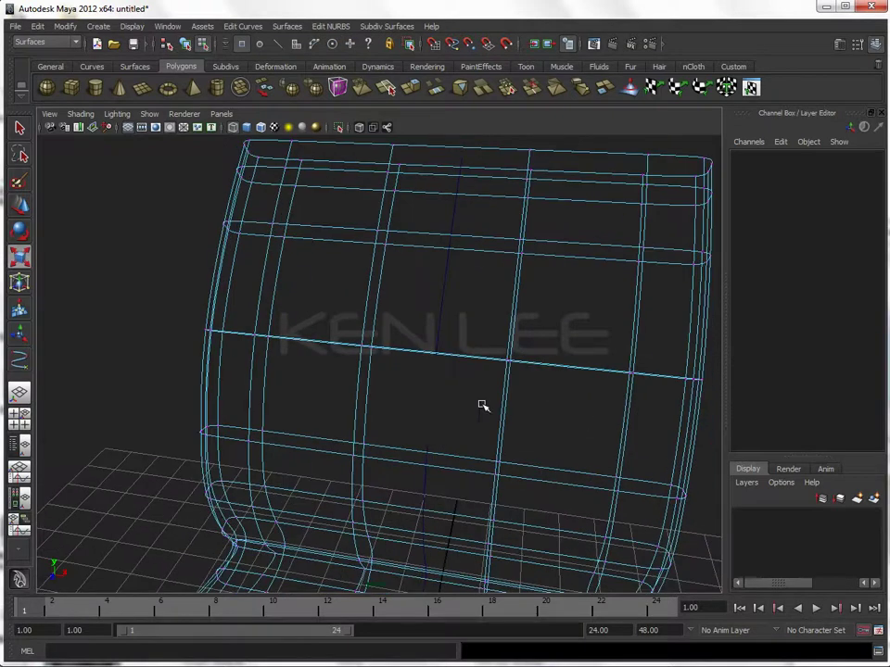
pyautogui.press('F8')
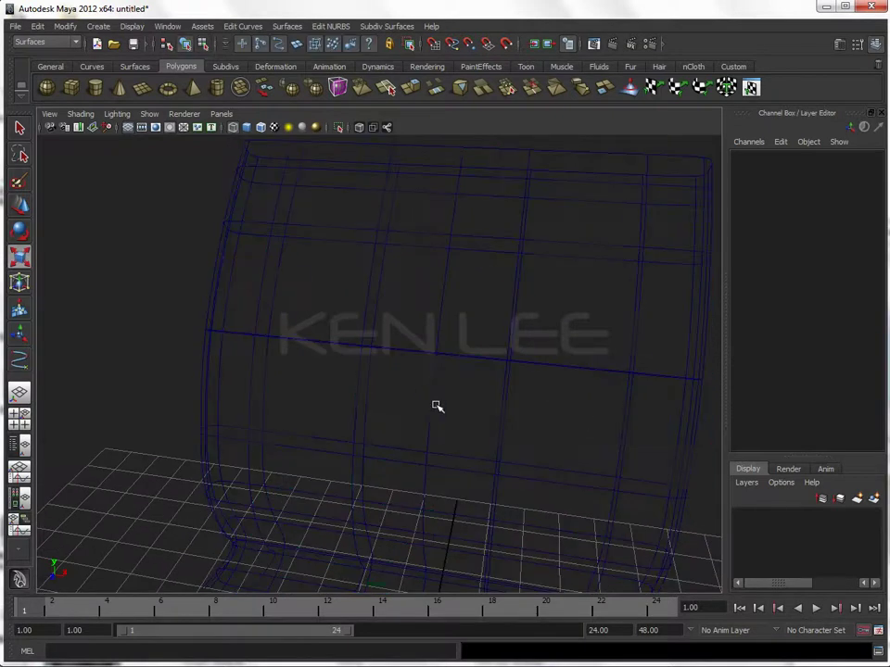
# Show the path curve's control vertices and return to the side view of the bend.
pyautogui.click(433, 401)
pyautogui.moveTo(431, 399); pyautogui.dragTo(358, 401, button='right')
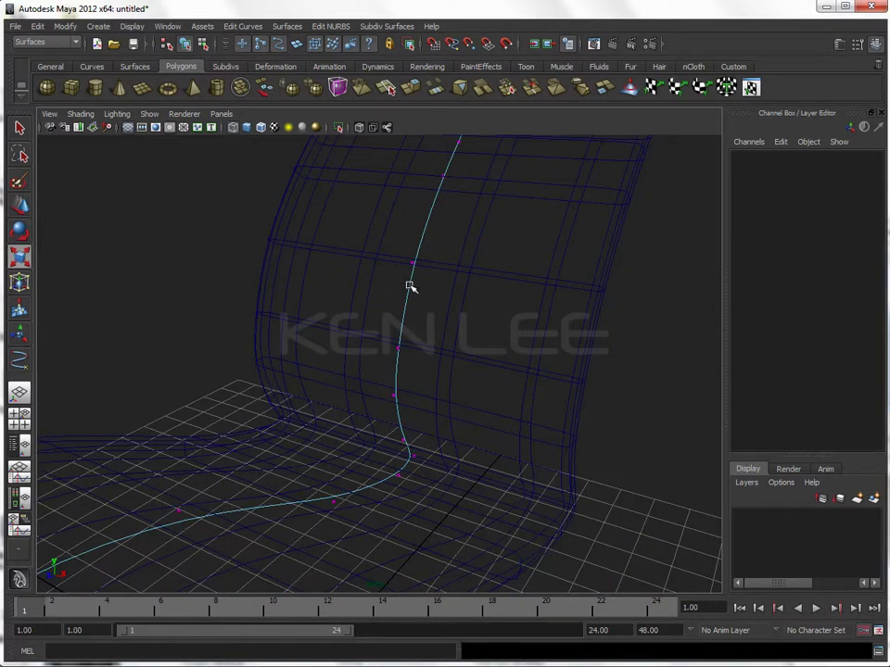
pyautogui.moveTo(410, 287); pyautogui.dragTo(396, 294, button='right')
pyautogui.press('space')
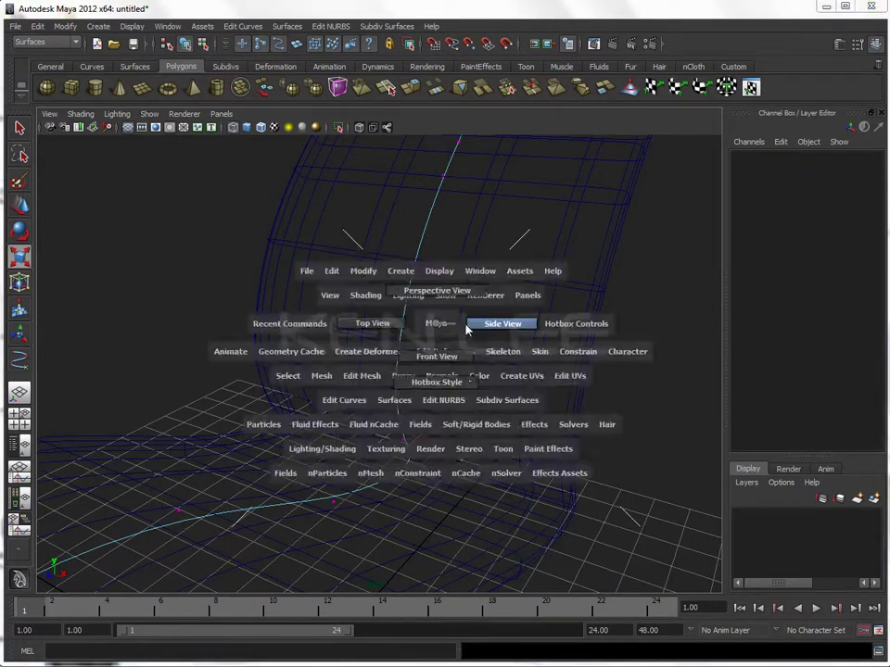
pyautogui.click(468, 329)
pyautogui.moveTo(482, 434)
pyautogui.keyDown('alt'); pyautogui.mouseDown(button='middle')
pyautogui.moveTo(391, 369)
pyautogui.moveTo(549, 463)
pyautogui.mouseUp(button='middle'); pyautogui.keyUp('alt')
# Move the bend's corner control vertices inward to tighten where seat meets backrest.
pyautogui.moveTo(511, 420); pyautogui.dragTo(605, 492)
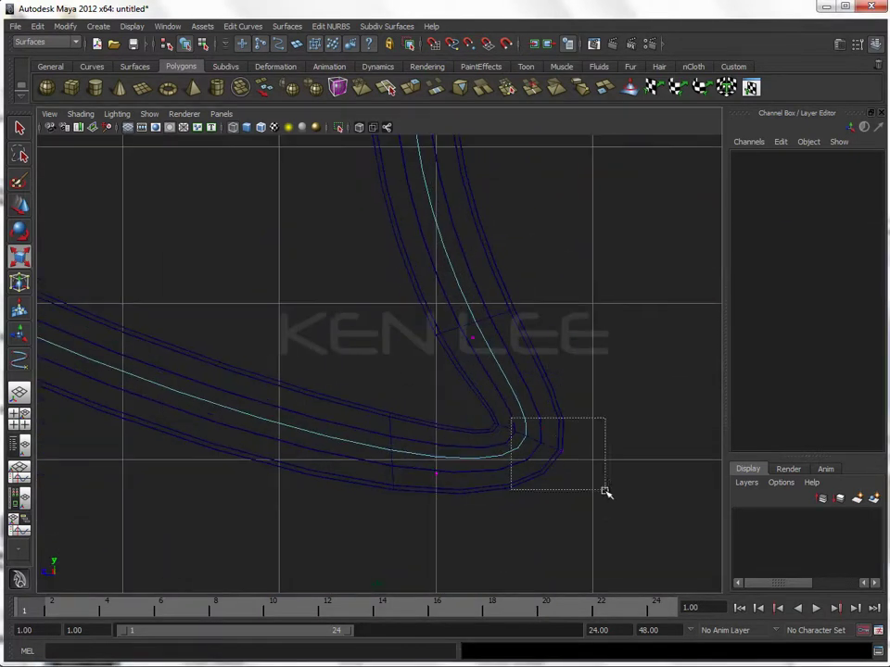
pyautogui.press('w')
pyautogui.moveTo(562, 452); pyautogui.dragTo(506, 433)
pyautogui.moveTo(383, 306); pyautogui.dragTo(567, 488)
pyautogui.scroll(-3, 501, 445)
pyautogui.scroll(-2, 477, 437)
pyautogui.moveTo(438, 412); pyautogui.dragTo(435, 408)
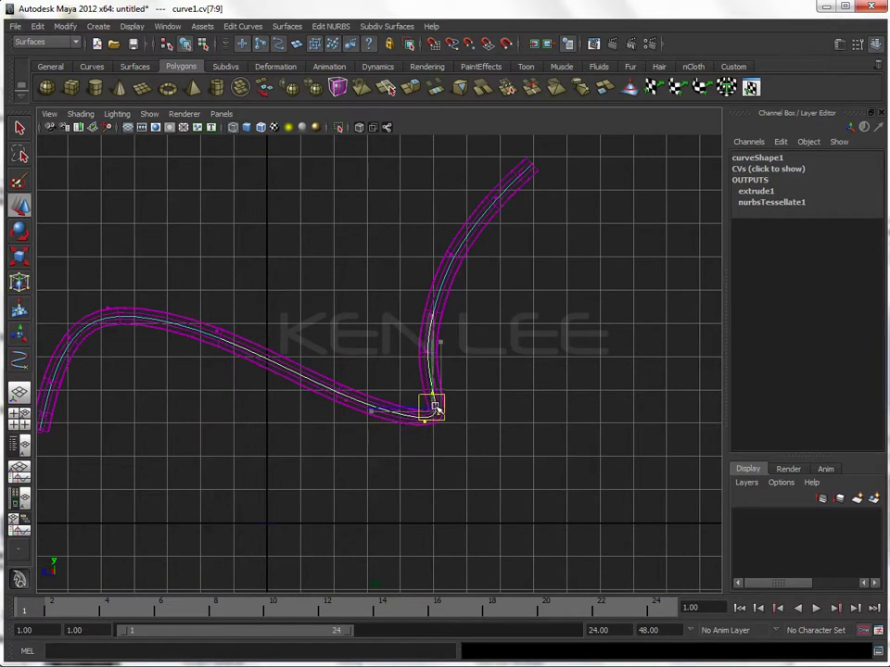
# Return to smooth-shaded perspective view and orbit to inspect the tightened bend.
pyautogui.click(516, 409)
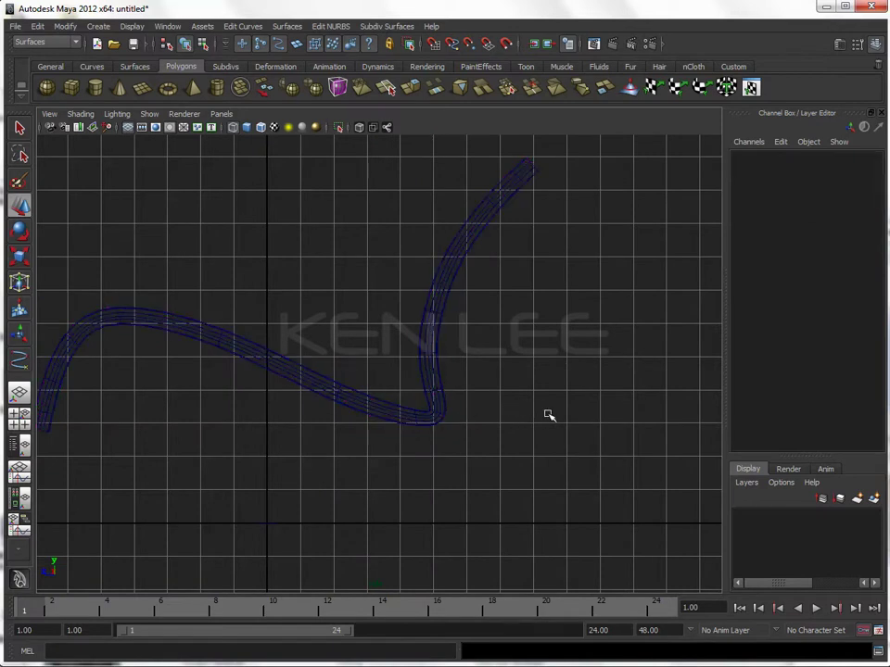
pyautogui.press('5')
pyautogui.press('space')
pyautogui.moveTo(510, 412); pyautogui.dragTo(506, 396)
pyautogui.moveTo(523, 435)
pyautogui.keyDown('alt'); pyautogui.mouseDown()
pyautogui.moveTo(420, 454)
pyautogui.moveTo(512, 423)
pyautogui.moveTo(562, 422)
pyautogui.moveTo(493, 403)
pyautogui.moveTo(512, 492)
pyautogui.moveTo(523, 457)
pyautogui.mouseUp(); pyautogui.keyUp('alt')
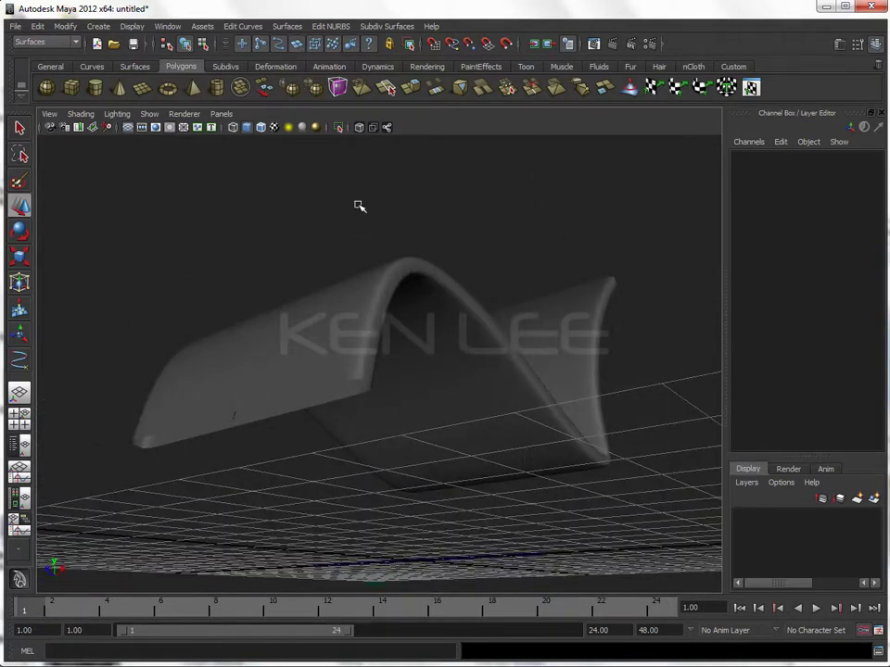
# Cap extrudedSurface1's open holes with Mesh > Fill Hole from the Polygons menu set.
pyautogui.click(378, 364)
pyautogui.moveTo(377, 363)
pyautogui.keyDown('alt'); pyautogui.mouseDown()
pyautogui.moveTo(459, 338)
pyautogui.moveTo(355, 196)
pyautogui.mouseUp(); pyautogui.keyUp('alt')
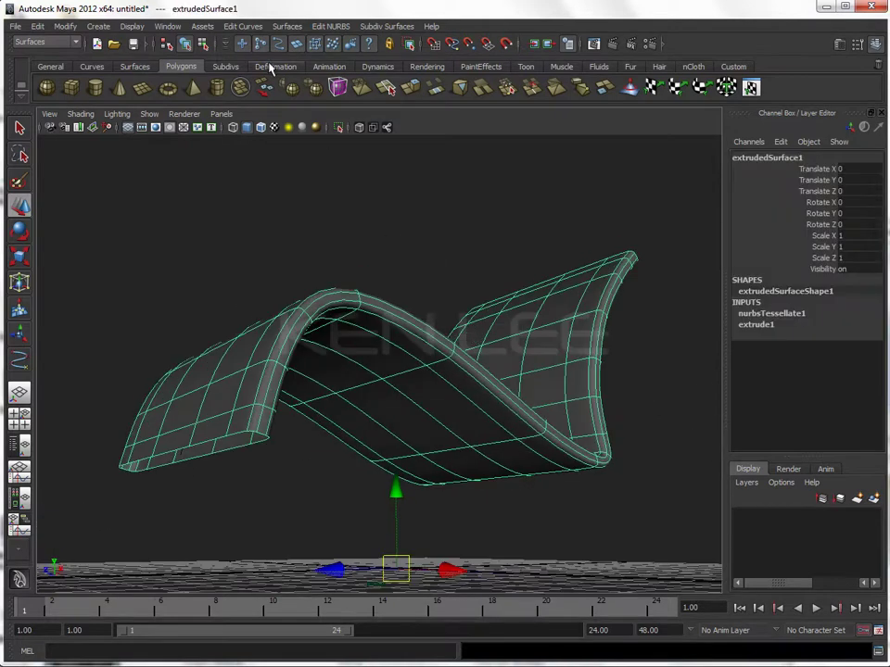
pyautogui.click(46, 41)
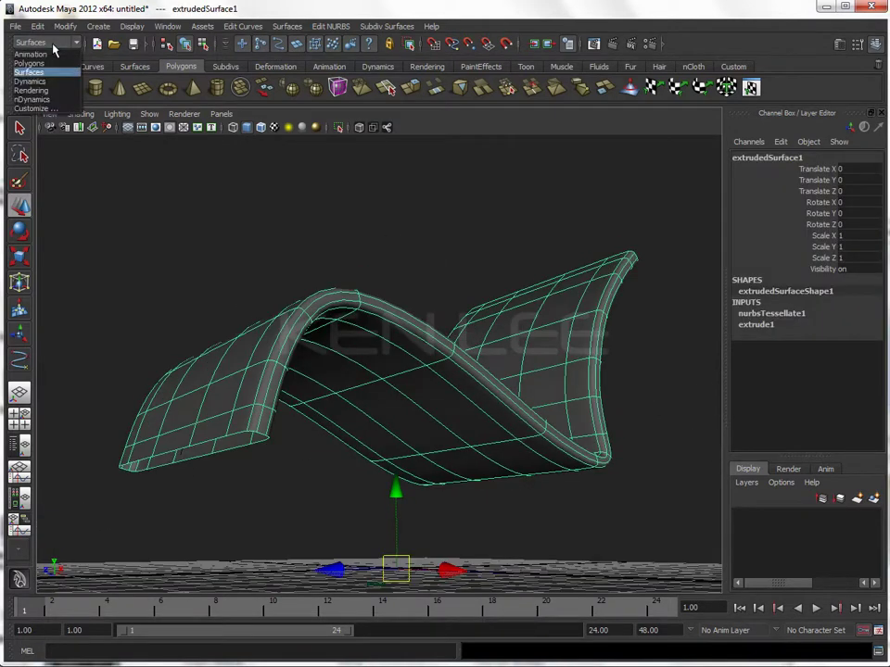
pyautogui.click(37, 64)
pyautogui.click(263, 26)
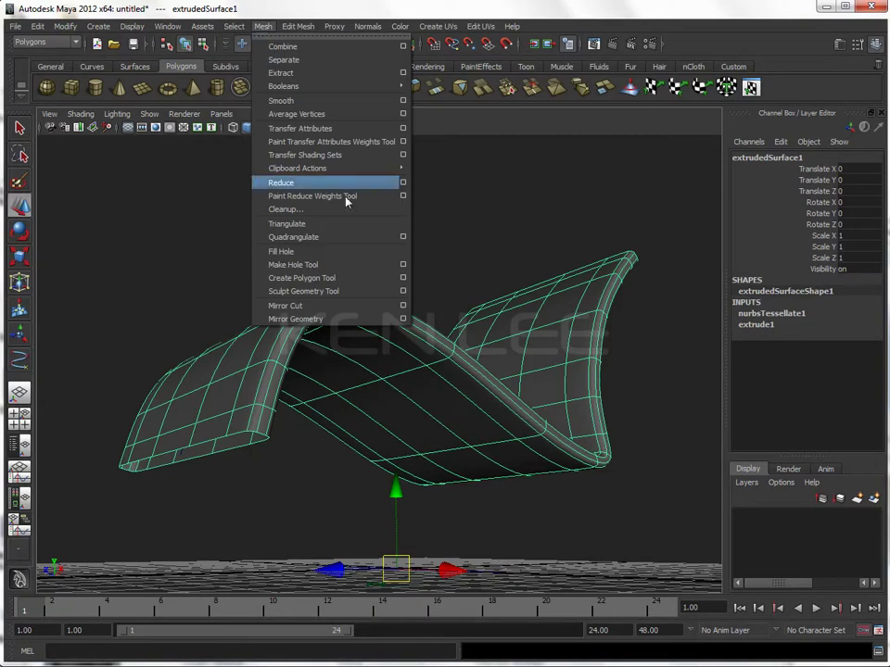
pyautogui.click(322, 252)
pyautogui.click(321, 252)
pyautogui.moveTo(377, 285)
pyautogui.keyDown('alt'); pyautogui.mouseDown()
pyautogui.moveTo(406, 272)
pyautogui.moveTo(228, 322)
pyautogui.moveTo(398, 330)
pyautogui.moveTo(347, 338)
pyautogui.mouseUp(); pyautogui.keyUp('alt')
# Compare the model with the reference chair photo, set it aside, and switch to side view.
pyautogui.hotkey('alt', 'Tab')
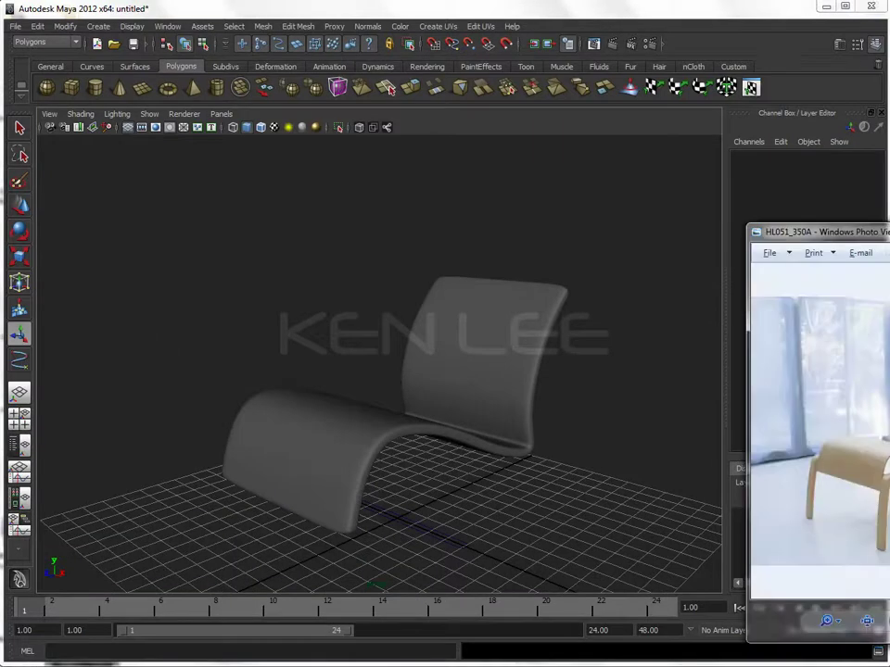
pyautogui.moveTo(880, 231); pyautogui.dragTo(744, 225)
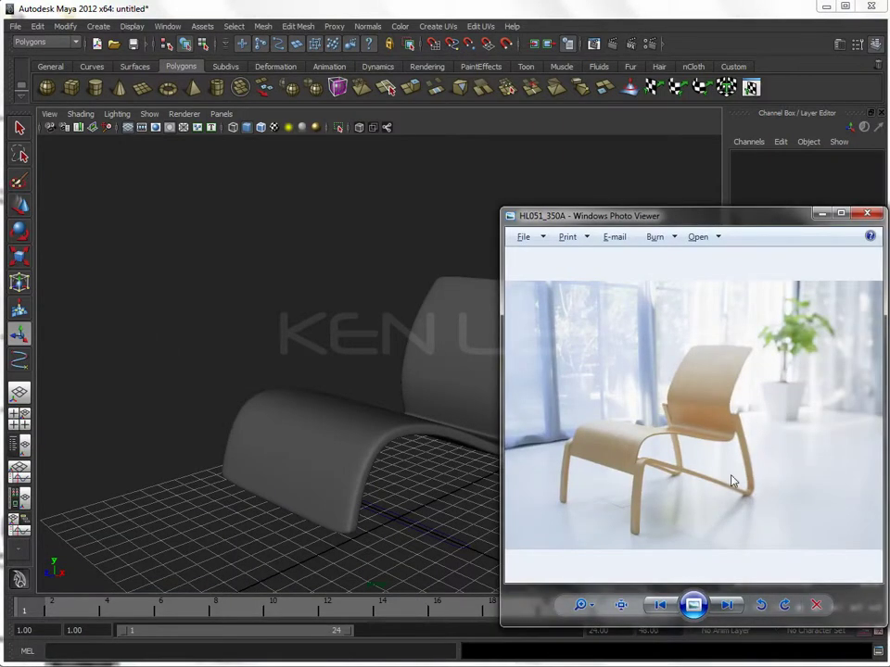
pyautogui.moveTo(676, 225); pyautogui.dragTo(888, 225)
pyautogui.keyDown('alt'); pyautogui.moveTo(532, 383); pyautogui.dragTo(512, 397); pyautogui.keyUp('alt')
pyautogui.press('space')
pyautogui.click(557, 399)
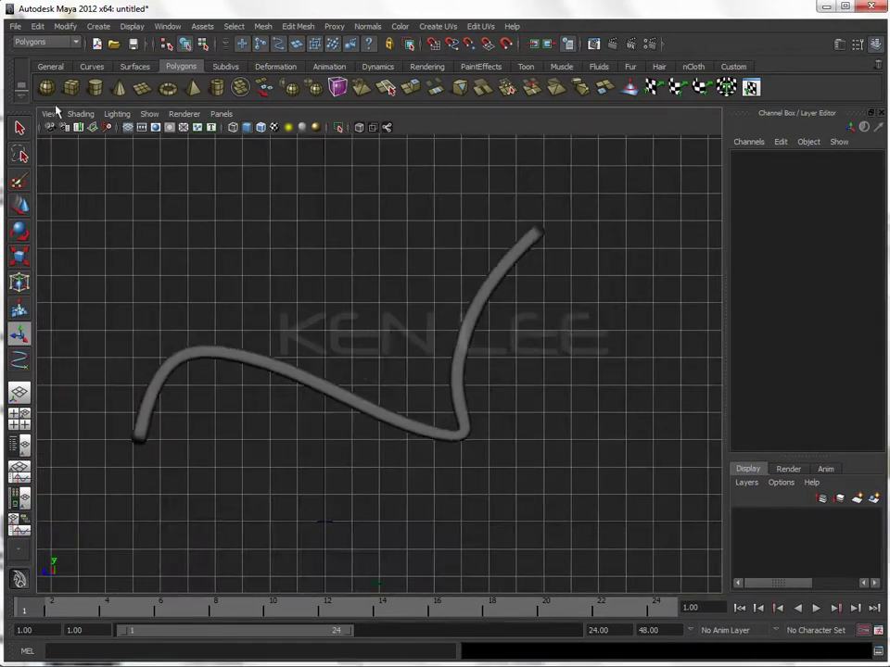
# Draw the leg path curve2 with the EP Curve Tool from the floor to under the seat.
pyautogui.click(65, 26)
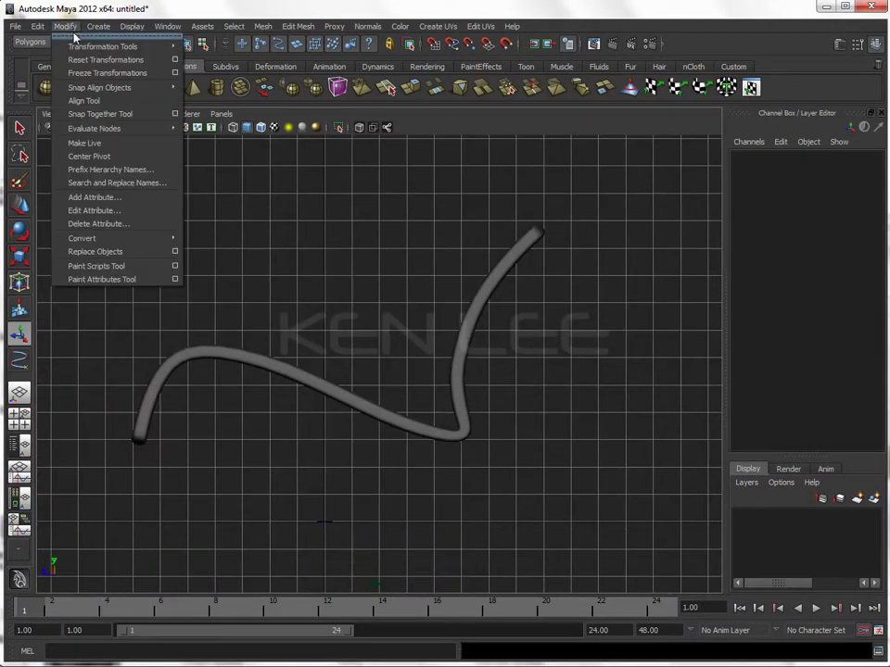
pyautogui.moveTo(98, 25)
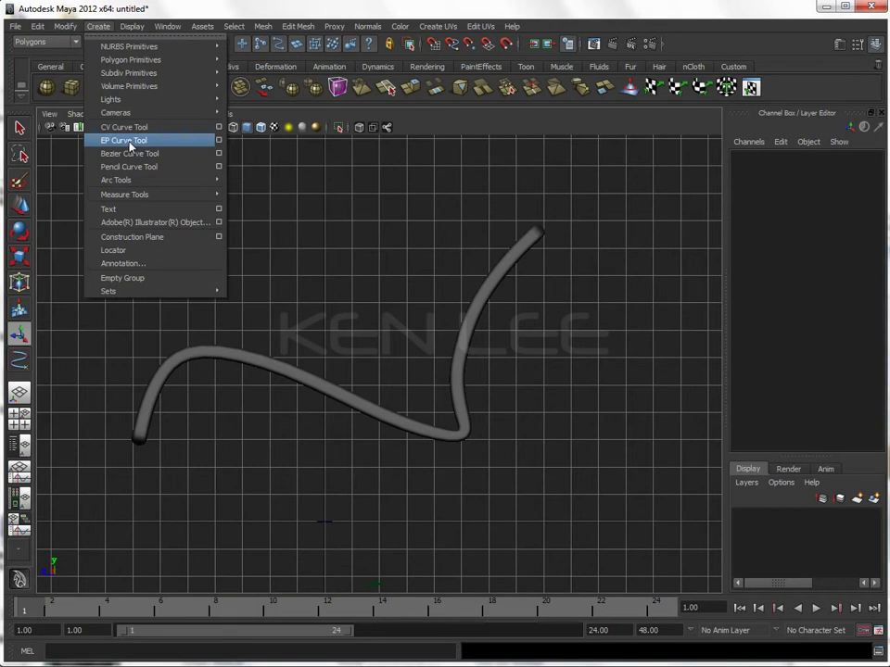
pyautogui.click(129, 141)
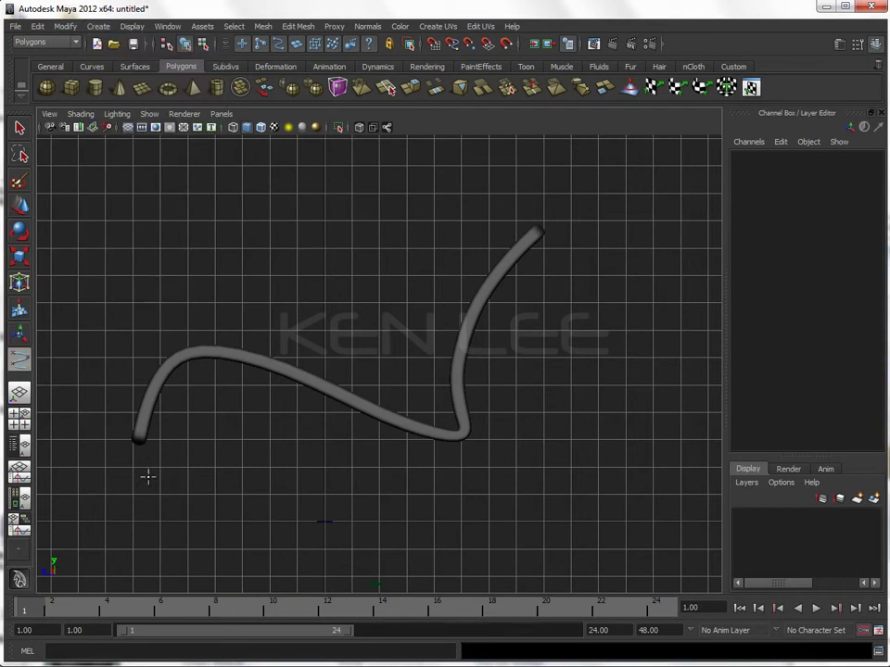
pyautogui.click(132, 520)
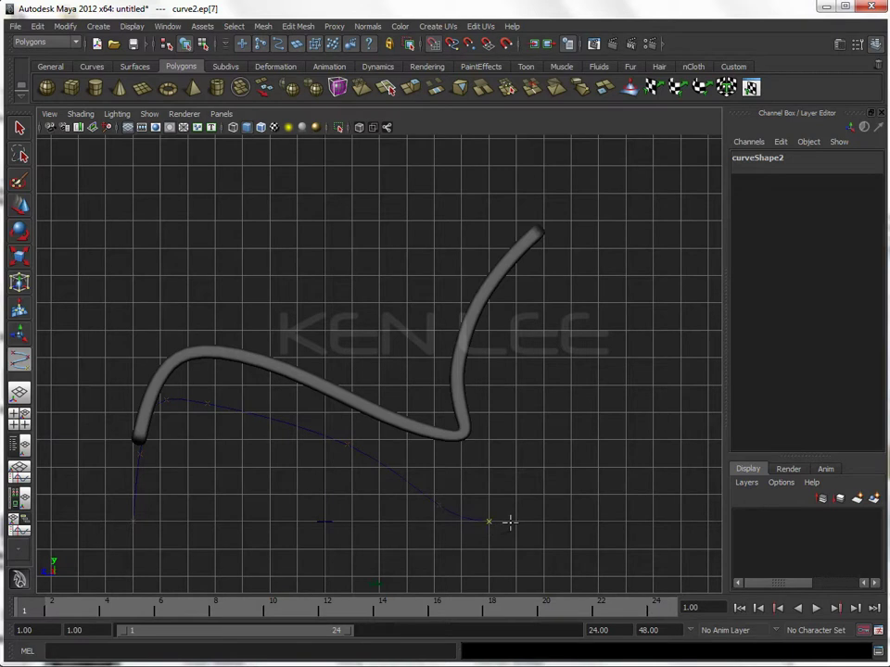
pyautogui.click(491, 453)
# Finish curve2 and pull its first control vertex up and to the left.
pyautogui.press('Return')
pyautogui.scroll(2, 457, 368)
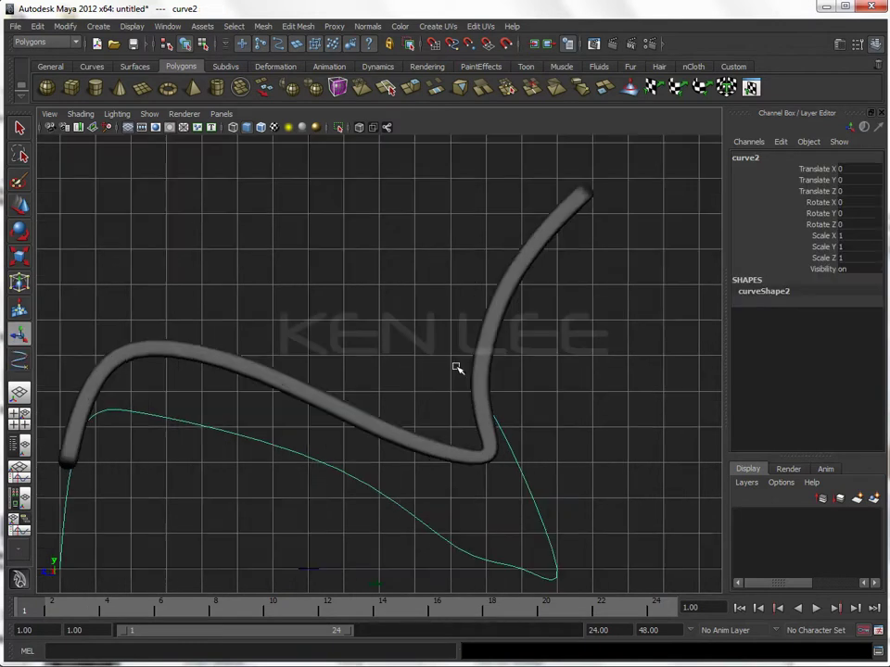
pyautogui.scroll(-1, 544, 529)
pyautogui.moveTo(505, 498); pyautogui.dragTo(463, 496, button='right')
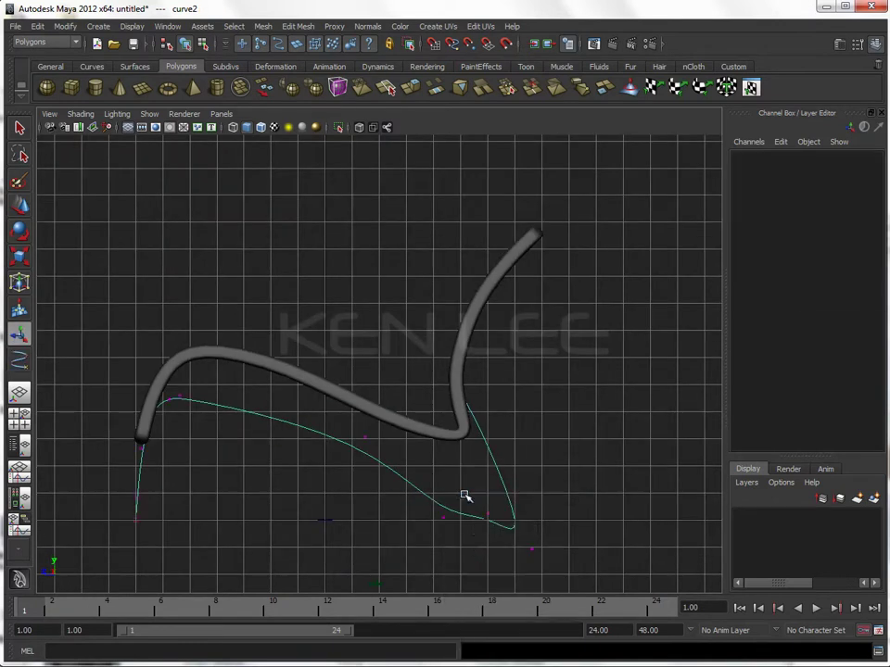
pyautogui.click(366, 438)
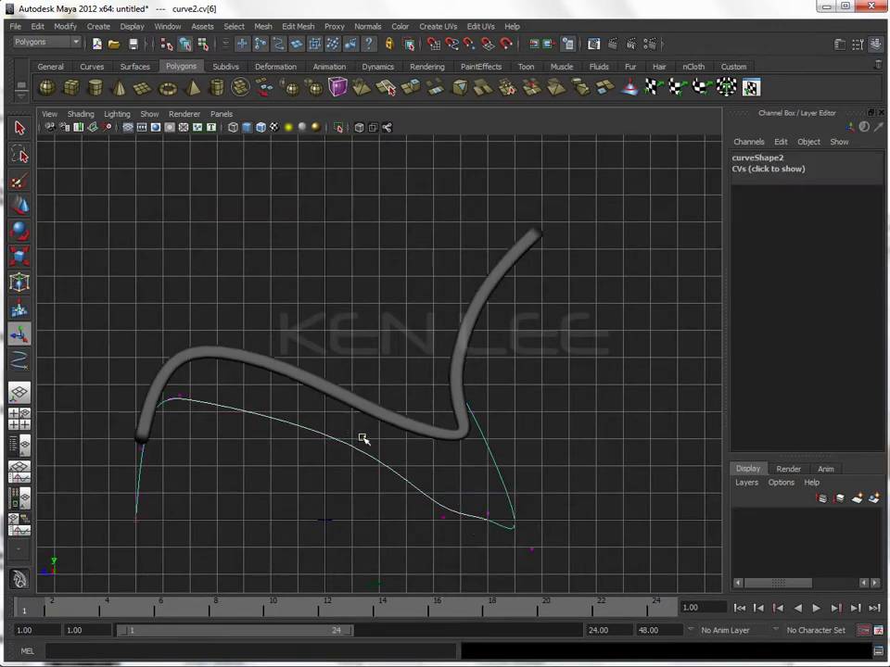
pyautogui.press('w')
pyautogui.moveTo(367, 433); pyautogui.dragTo(262, 413)
# Pull the lower-right and end control vertices up-left under the seat.
pyautogui.click(444, 519)
pyautogui.moveTo(447, 523); pyautogui.dragTo(339, 483)
pyautogui.click(477, 512)
pyautogui.click(531, 549)
pyautogui.moveTo(531, 549)
pyautogui.mouseDown()
pyautogui.moveTo(517, 522)
pyautogui.moveTo(471, 516)
pyautogui.mouseUp()
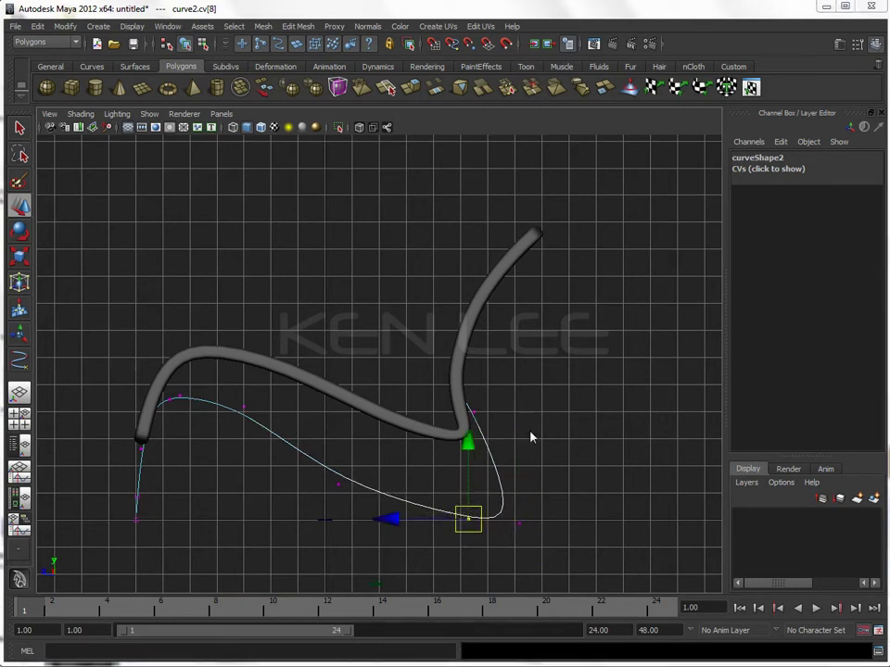
pyautogui.keyDown('alt'); pyautogui.moveTo(530, 436); pyautogui.dragTo(514, 436); pyautogui.keyUp('alt')
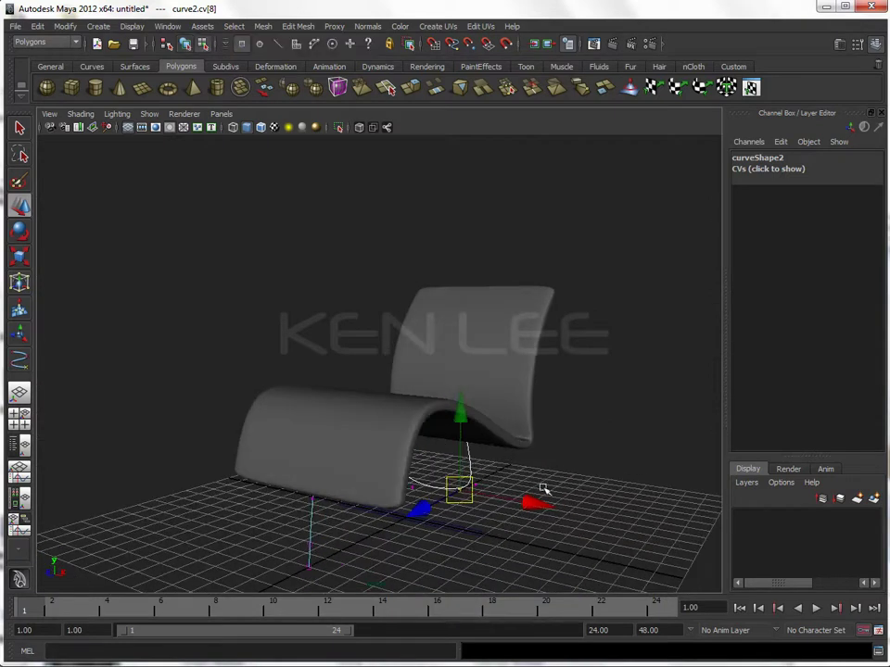
# Move curve2 4.478 units along X toward the chair's side in front view.
pyautogui.click(516, 476)
pyautogui.click(481, 492)
pyautogui.press('space')
pyautogui.moveTo(488, 497); pyautogui.dragTo(520, 481)
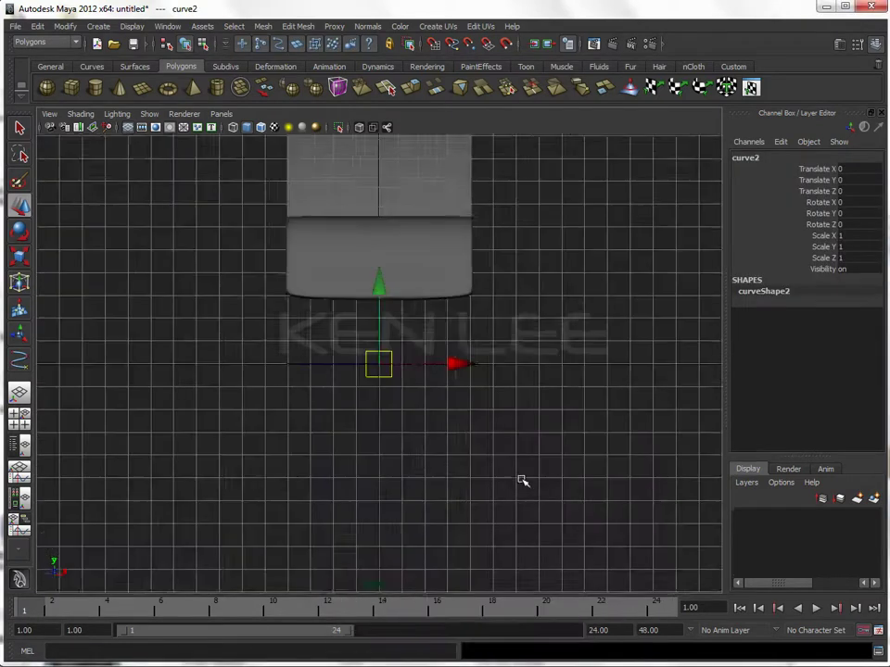
pyautogui.moveTo(457, 427); pyautogui.dragTo(530, 436)
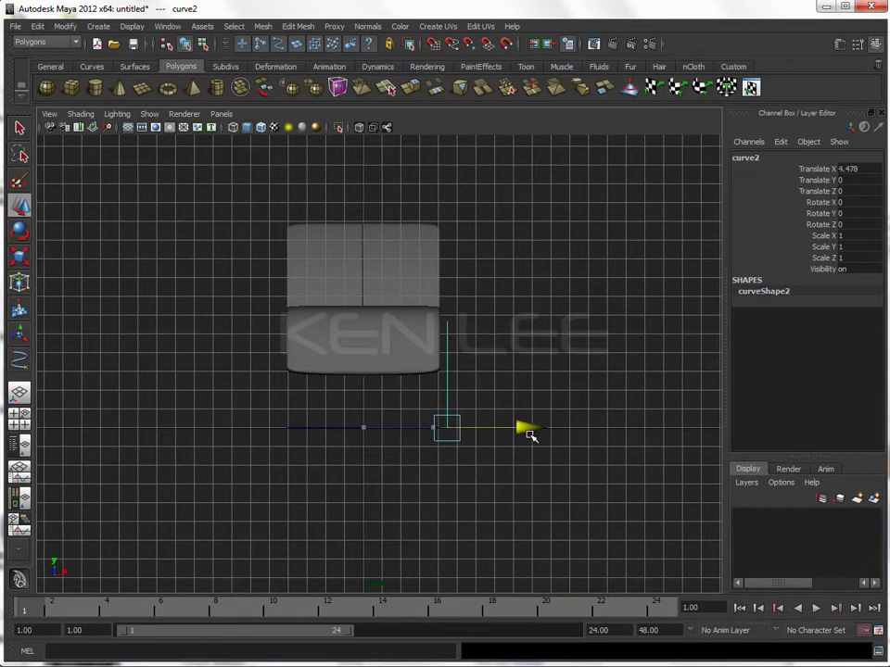
pyautogui.click(558, 373)
pyautogui.press('space')
pyautogui.moveTo(558, 358)
pyautogui.mouseDown()
pyautogui.moveTo(486, 413)
pyautogui.moveTo(431, 411)
pyautogui.moveTo(430, 359)
pyautogui.moveTo(471, 391)
pyautogui.moveTo(448, 459)
pyautogui.moveTo(363, 342)
pyautogui.mouseUp()
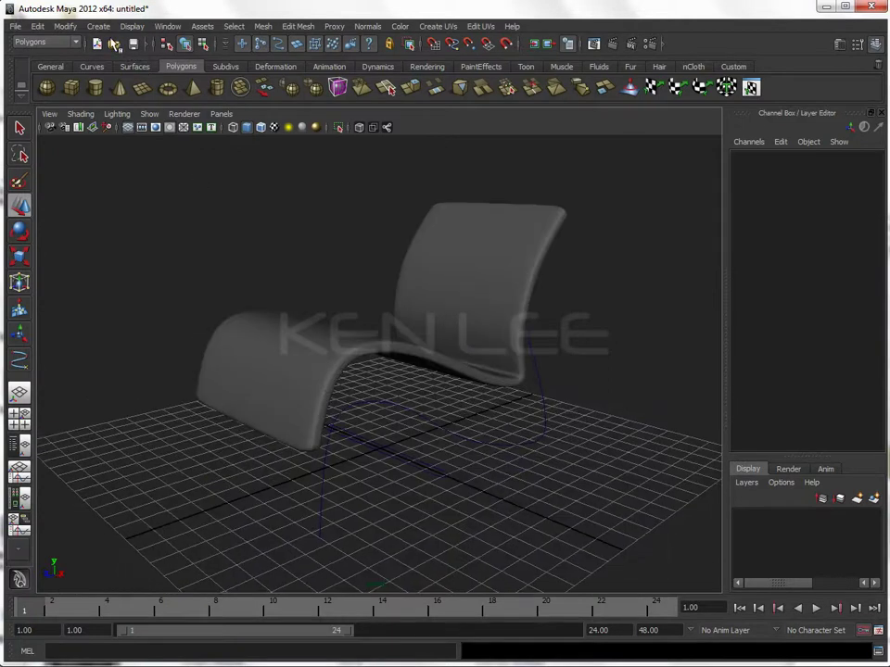
# Duplicate nurbsCircle1 and narrow the copy, nurbsCircle2, to Scale X 1.255.
pyautogui.click(427, 472)
pyautogui.moveTo(426, 472)
pyautogui.keyDown('alt'); pyautogui.mouseDown()
pyautogui.moveTo(397, 417)
pyautogui.moveTo(397, 434)
pyautogui.mouseUp(); pyautogui.keyUp('alt')
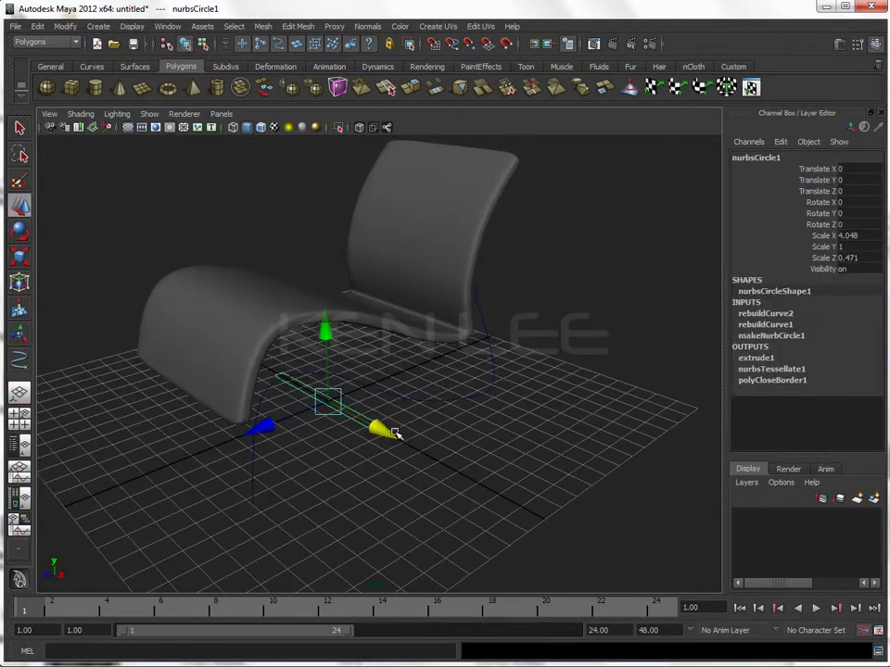
pyautogui.hotkey('ctrl', 'd')
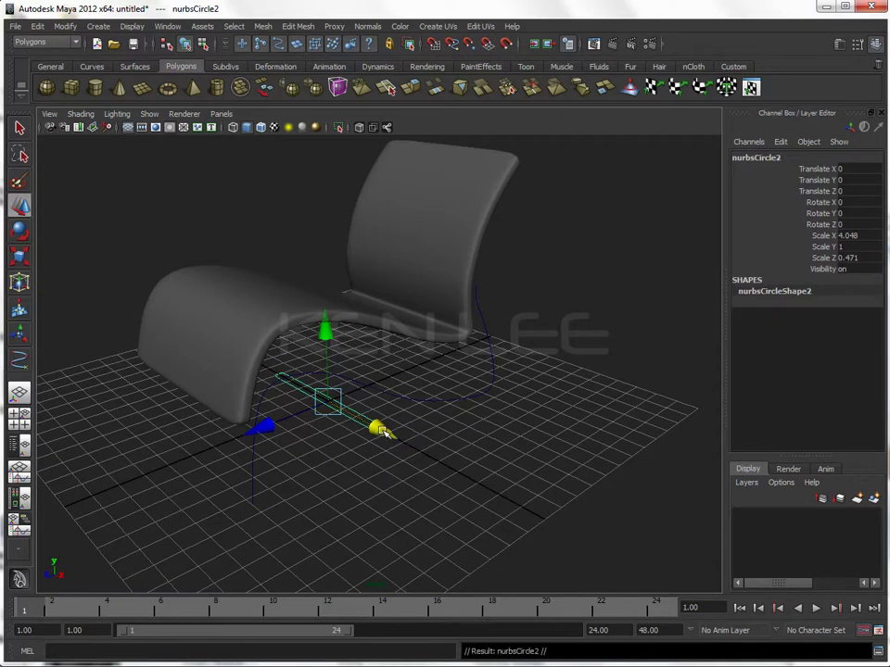
pyautogui.press('r')
pyautogui.moveTo(403, 441); pyautogui.dragTo(351, 411)
pyautogui.scroll(5, 408, 426)
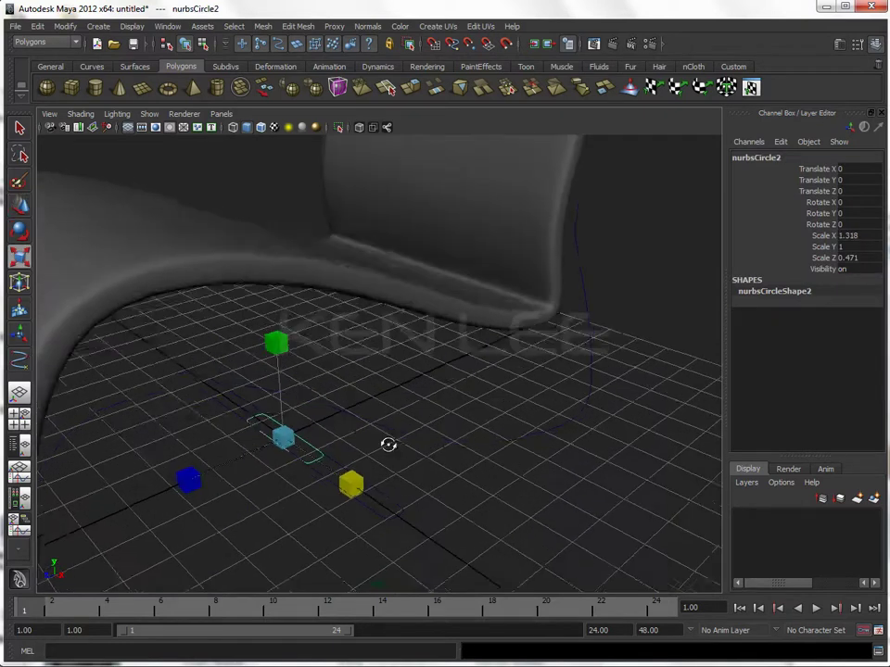
pyautogui.click(305, 450)
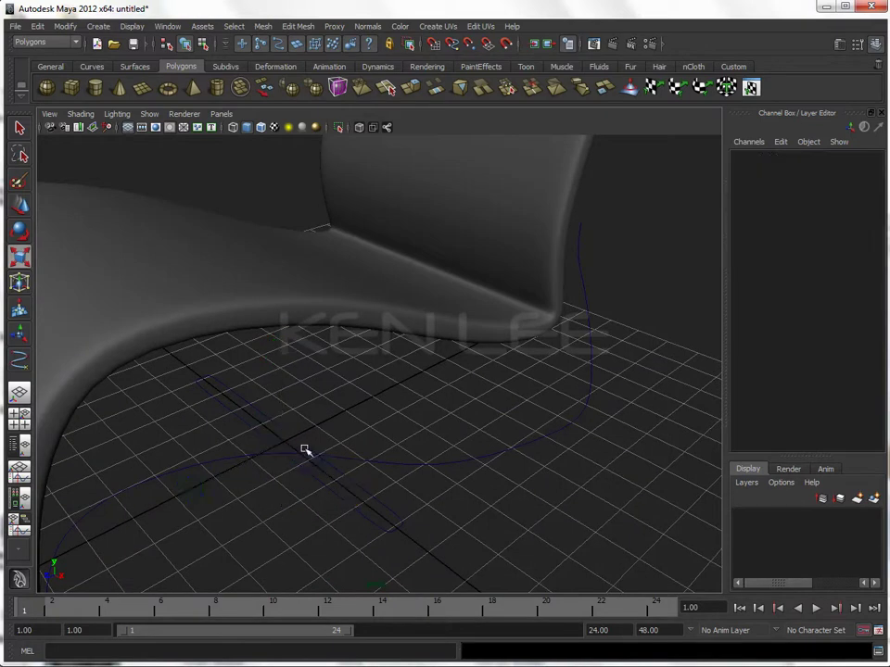
pyautogui.click(312, 468)
pyautogui.moveTo(410, 464)
pyautogui.keyDown('alt'); pyautogui.mouseDown()
pyautogui.moveTo(318, 462)
pyautogui.moveTo(397, 446)
pyautogui.mouseUp(); pyautogui.keyUp('alt')
pyautogui.keyDown('alt'); pyautogui.moveTo(307, 461); pyautogui.dragTo(231, 495); pyautogui.keyUp('alt')
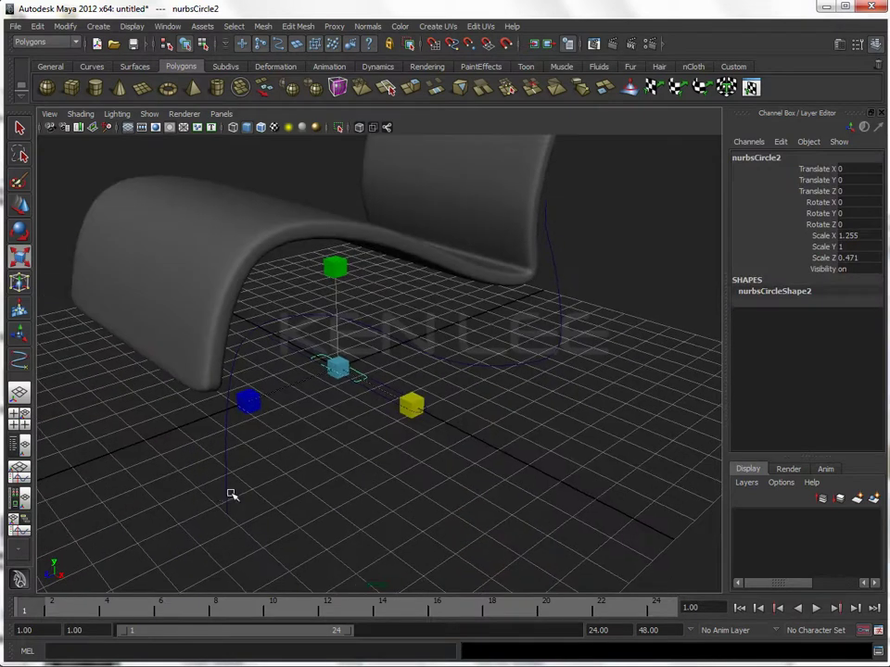
pyautogui.click(227, 417)
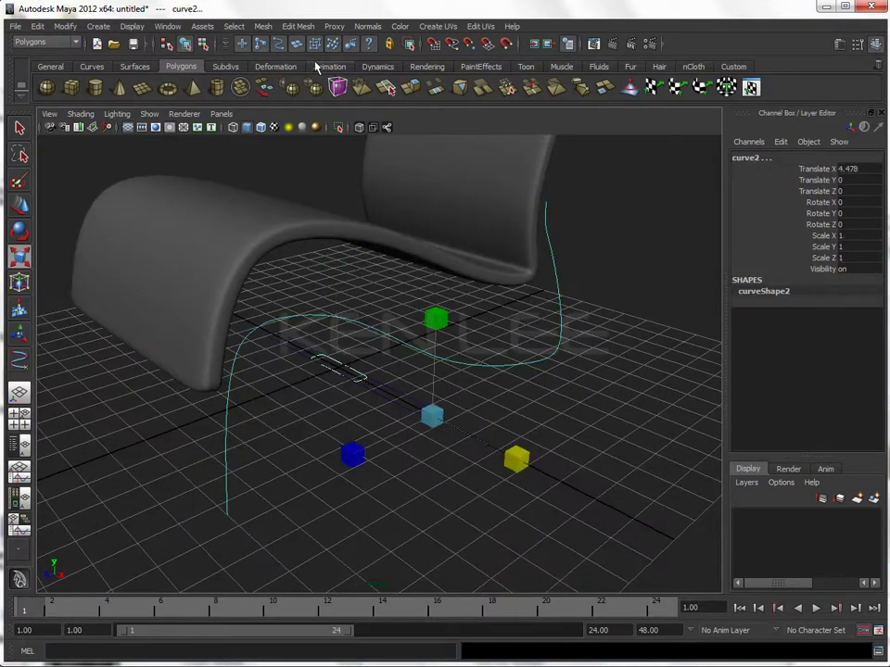
# Extrude nurbsCircle2 along curve2 as a polygon tube (Tube, At path).
pyautogui.click(44, 41)
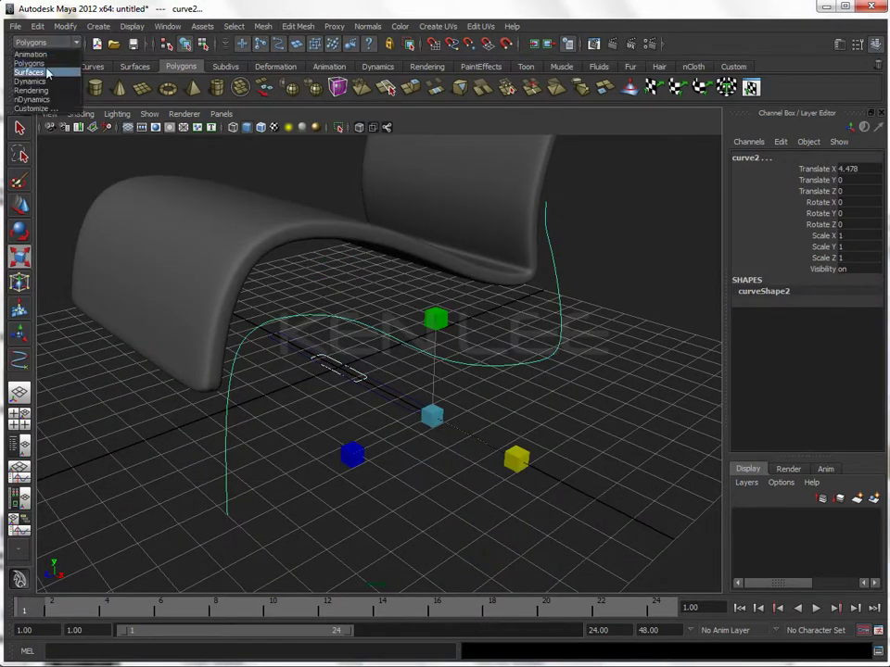
pyautogui.click(37, 67)
pyautogui.click(287, 26)
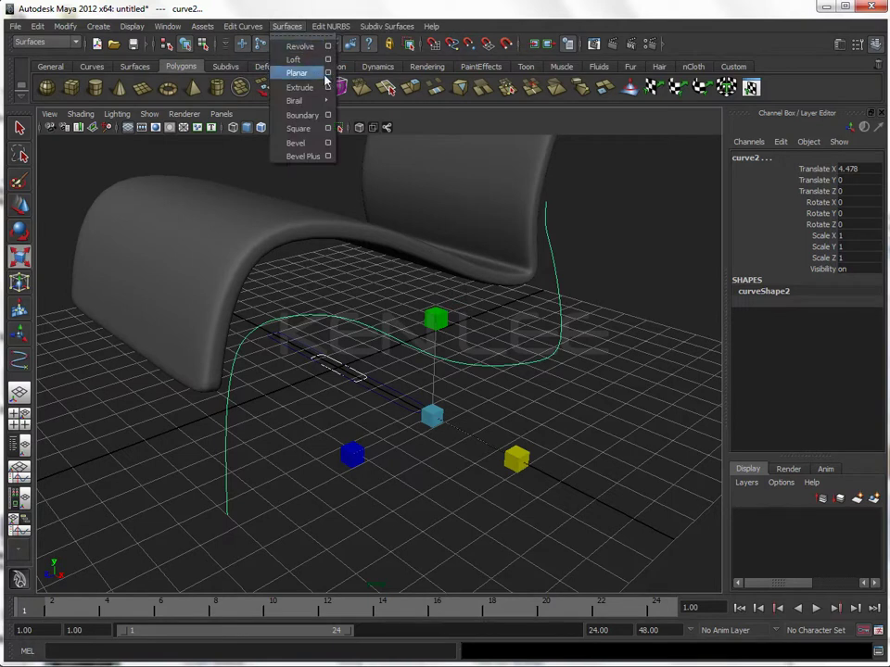
pyautogui.click(328, 87)
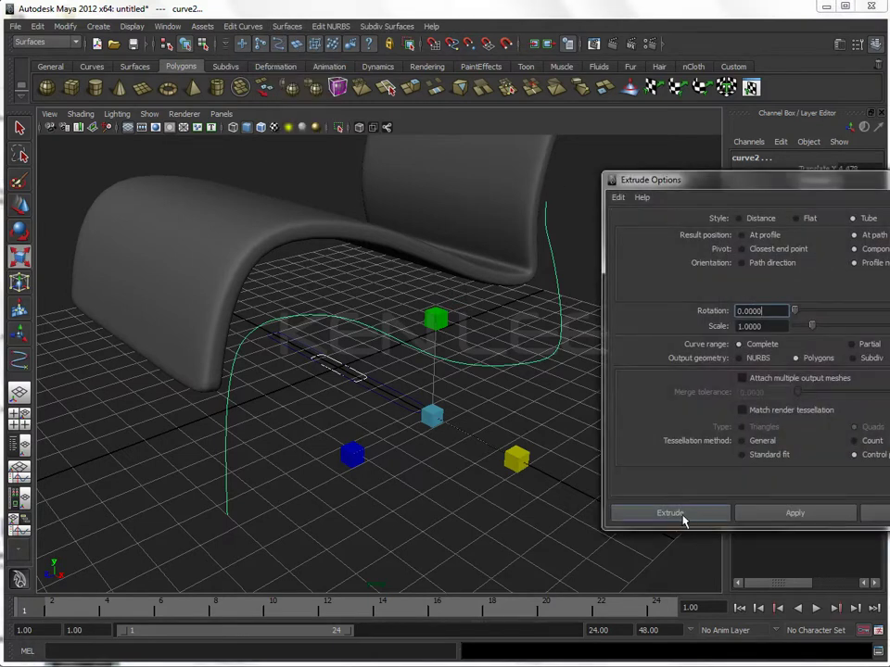
pyautogui.click(795, 516)
# Orbit around the chair to inspect the new leg tube from several angles.
pyautogui.keyDown('alt'); pyautogui.moveTo(393, 494); pyautogui.dragTo(402, 496); pyautogui.keyUp('alt')
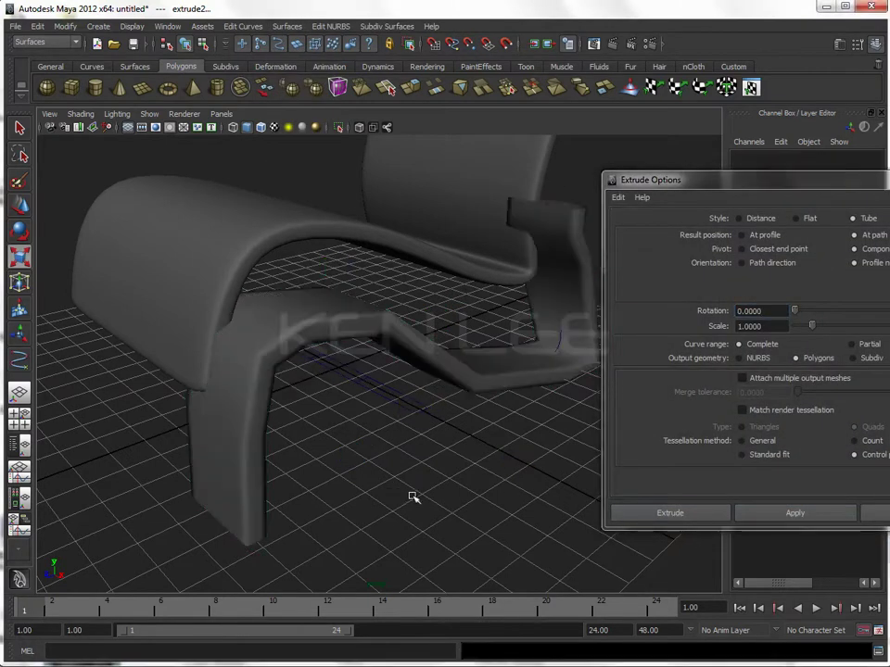
pyautogui.keyDown('alt'); pyautogui.moveTo(474, 465); pyautogui.dragTo(358, 476); pyautogui.keyUp('alt')
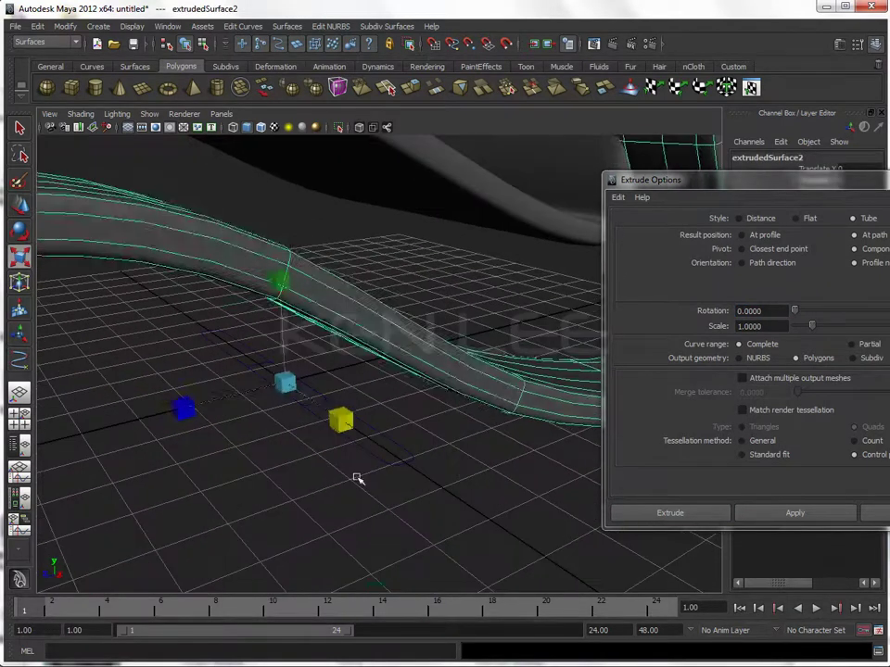
pyautogui.click(315, 422)
pyautogui.click(311, 404)
pyautogui.moveTo(311, 403)
pyautogui.keyDown('alt'); pyautogui.mouseDown()
pyautogui.moveTo(301, 440)
pyautogui.moveTo(440, 525)
pyautogui.mouseUp(); pyautogui.keyUp('alt')
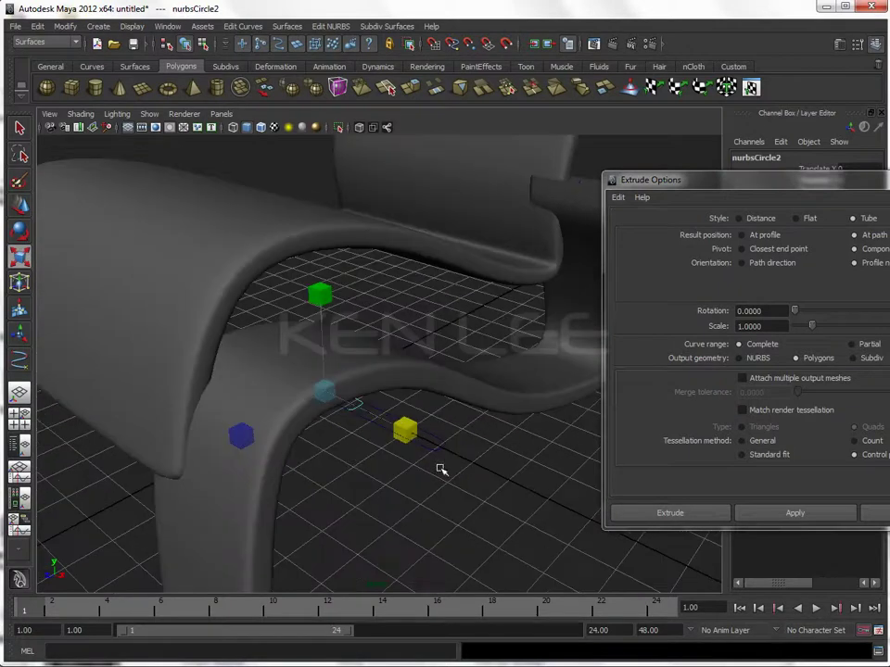
pyautogui.moveTo(399, 425)
pyautogui.keyDown('alt'); pyautogui.mouseDown()
pyautogui.moveTo(350, 394)
pyautogui.moveTo(381, 453)
pyautogui.moveTo(394, 455)
pyautogui.moveTo(294, 449)
pyautogui.moveTo(390, 468)
pyautogui.mouseUp(); pyautogui.keyUp('alt')
pyautogui.moveTo(295, 422)
pyautogui.keyDown('alt'); pyautogui.mouseDown()
pyautogui.moveTo(250, 384)
pyautogui.moveTo(248, 365)
pyautogui.moveTo(264, 371)
pyautogui.moveTo(264, 404)
pyautogui.moveTo(386, 422)
pyautogui.moveTo(383, 435)
pyautogui.moveTo(515, 453)
pyautogui.moveTo(360, 417)
pyautogui.moveTo(519, 445)
pyautogui.mouseUp(); pyautogui.keyUp('alt')
# Clear the selection and compare the model with the reference chair photo.
pyautogui.click(524, 460)
pyautogui.hotkey('alt', 'Tab')
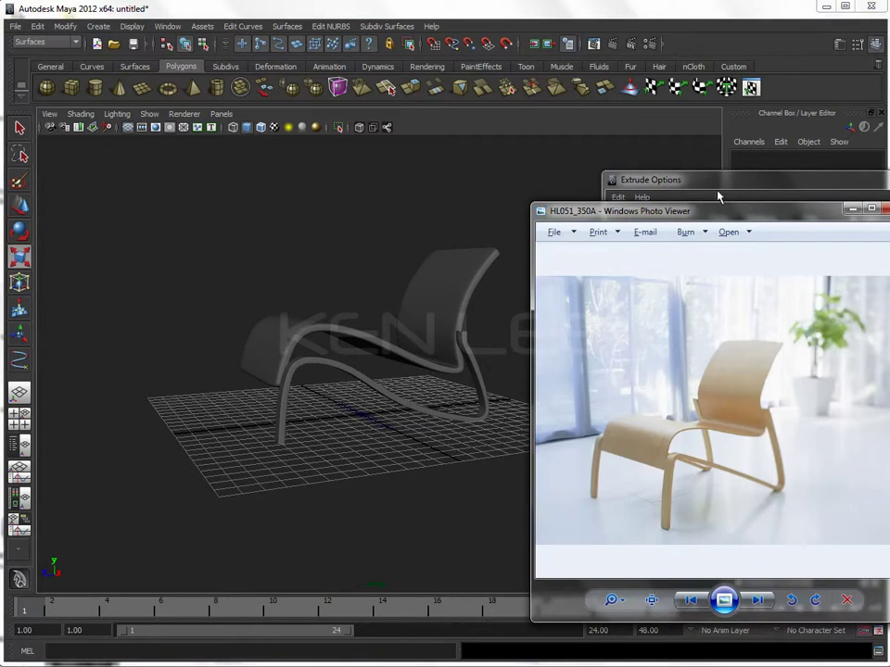
pyautogui.hotkey('alt', 'Tab')
# Show the chair in wireframe perspective, zoomed on the leg, ready to edit curve2's points.
pyautogui.press('space')
pyautogui.moveTo(462, 516); pyautogui.dragTo(498, 461)
pyautogui.scroll(2, 464, 459)
pyautogui.press('space')
pyautogui.moveTo(396, 453)
pyautogui.mouseDown()
pyautogui.moveTo(338, 457)
pyautogui.moveTo(462, 467)
pyautogui.mouseUp()
pyautogui.scroll(2, 296, 472)
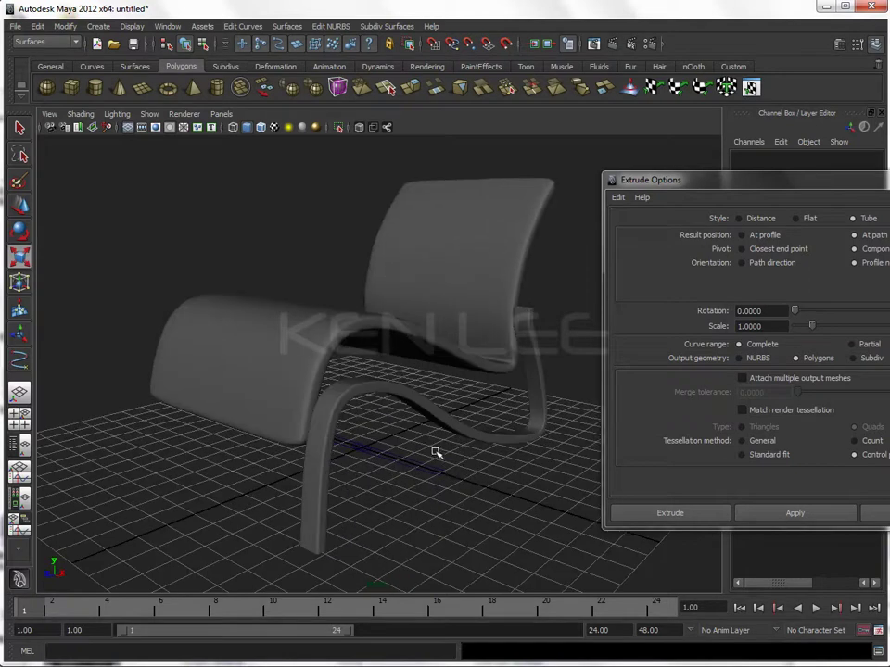
pyautogui.press('4')
pyautogui.moveTo(398, 454)
pyautogui.keyDown('alt'); pyautogui.mouseDown(button='right')
pyautogui.moveTo(476, 390)
pyautogui.moveTo(420, 383)
pyautogui.moveTo(384, 447)
pyautogui.moveTo(412, 460)
pyautogui.moveTo(346, 436)
pyautogui.mouseUp(button='right'); pyautogui.keyUp('alt')
pyautogui.press('g')
pyautogui.click(389, 437)
# Switch to top view and float a smaller reference photo beside Maya.
pyautogui.press('space')
pyautogui.moveTo(345, 435); pyautogui.dragTo(394, 435)
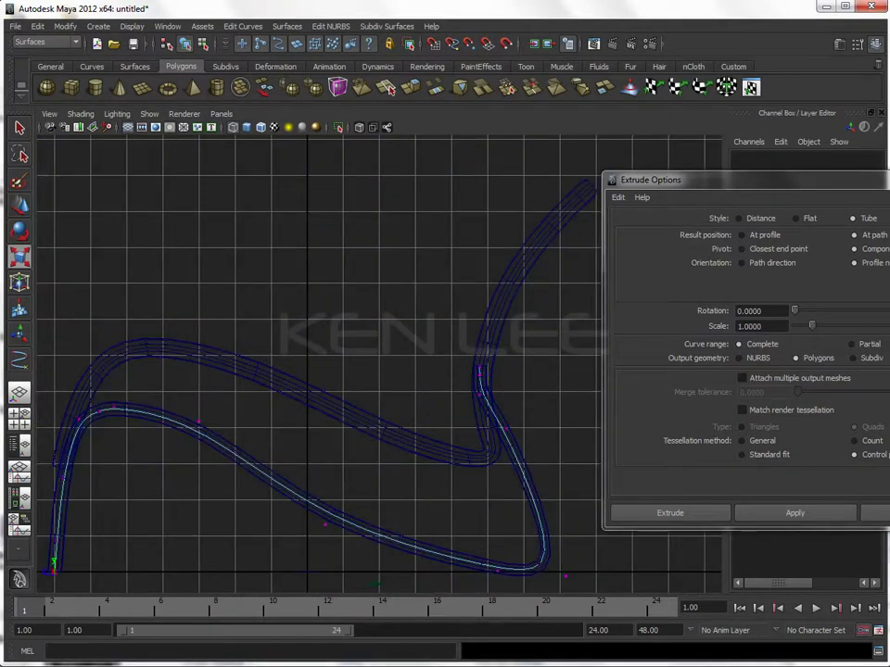
pyautogui.hotkey('alt', 'Tab')
pyautogui.moveTo(762, 156); pyautogui.dragTo(888, 278)
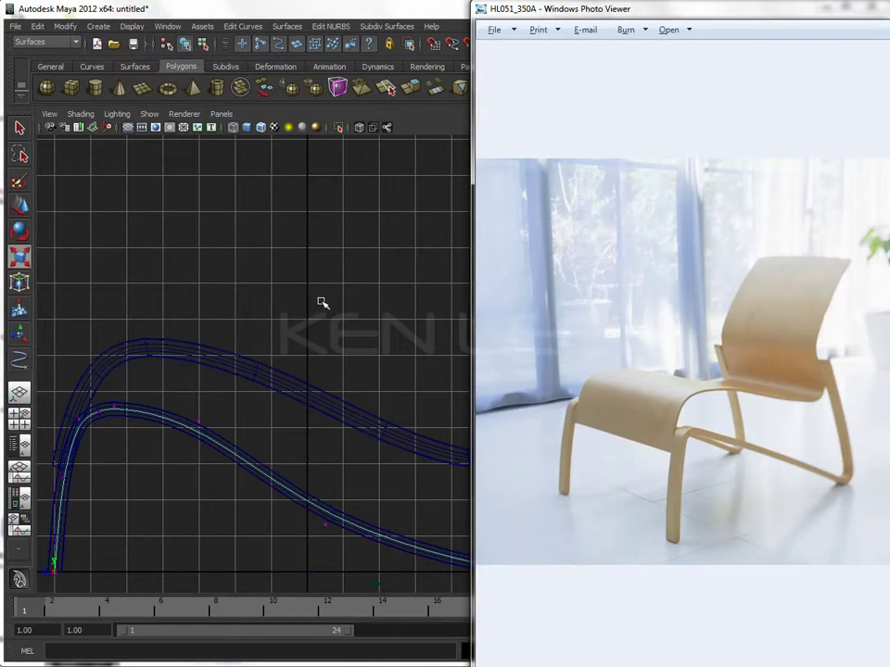
pyautogui.moveTo(661, 15); pyautogui.dragTo(789, 186)
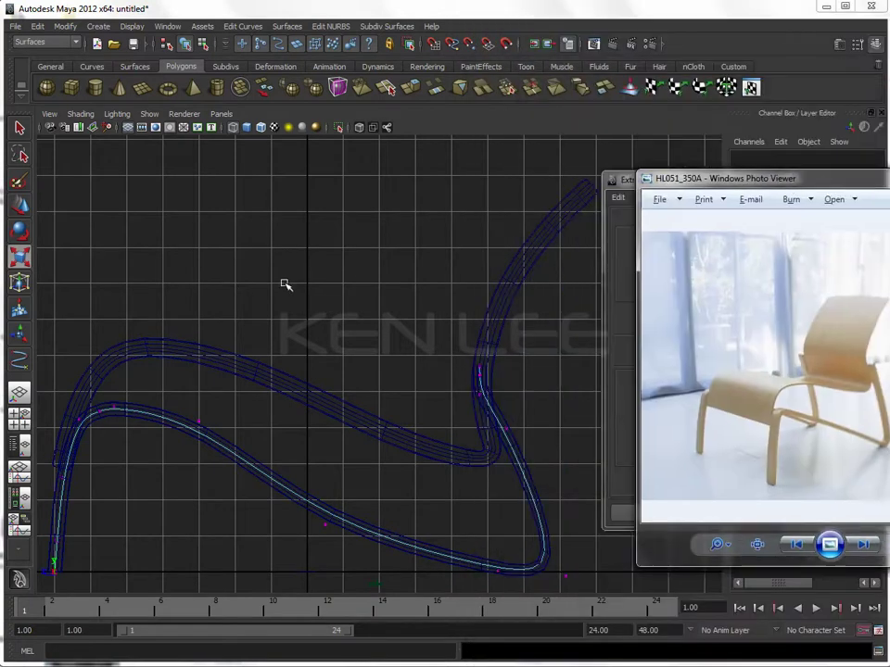
pyautogui.hotkey('alt', 'Tab')
# Adjust curve2's control vertices 4, 5 and 6 in top view to match the photo.
pyautogui.scroll(2, 278, 306)
pyautogui.scroll(2, 278, 296)
pyautogui.moveTo(269, 306)
pyautogui.mouseDown()
pyautogui.moveTo(317, 357)
pyautogui.moveTo(239, 338)
pyautogui.mouseUp()
pyautogui.press('w')
pyautogui.moveTo(240, 335)
pyautogui.keyDown('alt'); pyautogui.mouseDown(button='right')
pyautogui.moveTo(433, 379)
pyautogui.moveTo(241, 401)
pyautogui.mouseUp(button='right'); pyautogui.keyUp('alt')
pyautogui.click(247, 359)
pyautogui.moveTo(247, 360); pyautogui.dragTo(225, 353)
pyautogui.click(289, 334)
pyautogui.moveTo(295, 340); pyautogui.dragTo(285, 341)
pyautogui.click(385, 374)
pyautogui.moveTo(385, 375)
pyautogui.keyDown('alt'); pyautogui.mouseDown(button='right')
pyautogui.moveTo(342, 363)
pyautogui.moveTo(242, 431)
pyautogui.moveTo(376, 406)
pyautogui.mouseUp(button='right'); pyautogui.keyUp('alt')
pyautogui.keyDown('alt'); pyautogui.moveTo(376, 407); pyautogui.dragTo(345, 428, button='middle'); pyautogui.keyUp('alt')
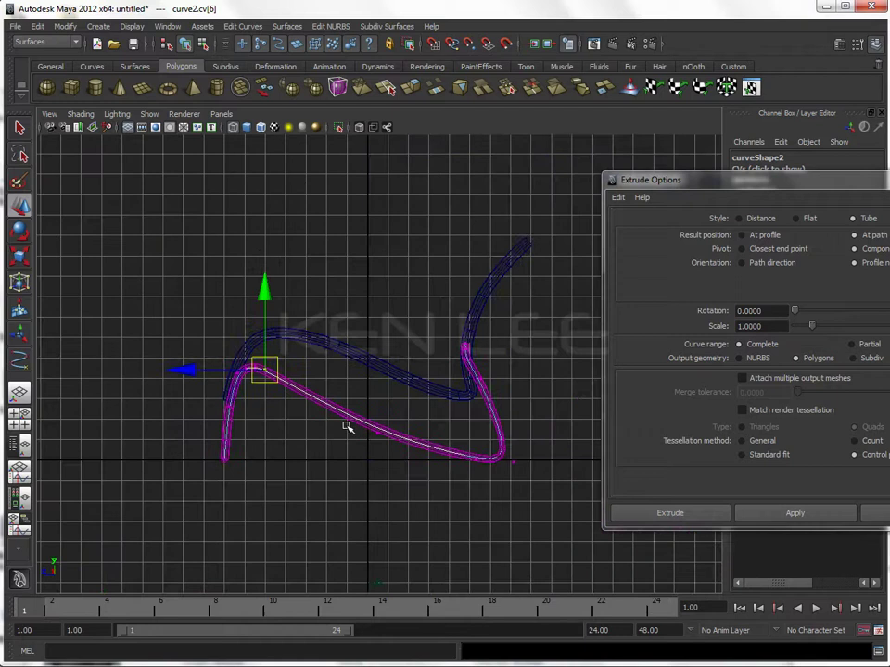
pyautogui.keyDown('alt'); pyautogui.moveTo(346, 427); pyautogui.dragTo(430, 431, button='right'); pyautogui.keyUp('alt')
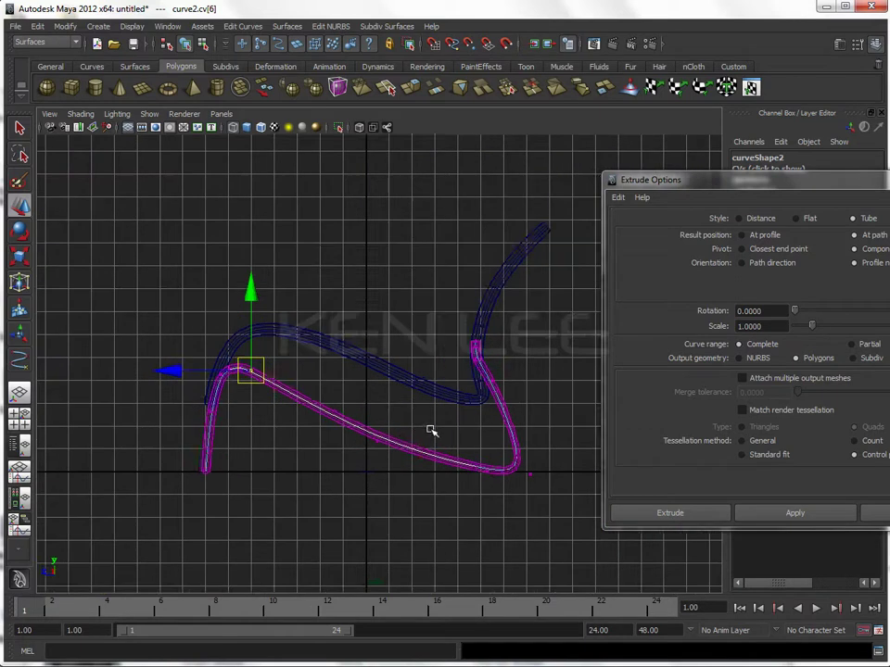
# Review the reshaped leg tube in smooth-shaded perspective from several angles.
pyautogui.press('space')
pyautogui.moveTo(423, 425); pyautogui.dragTo(411, 428)
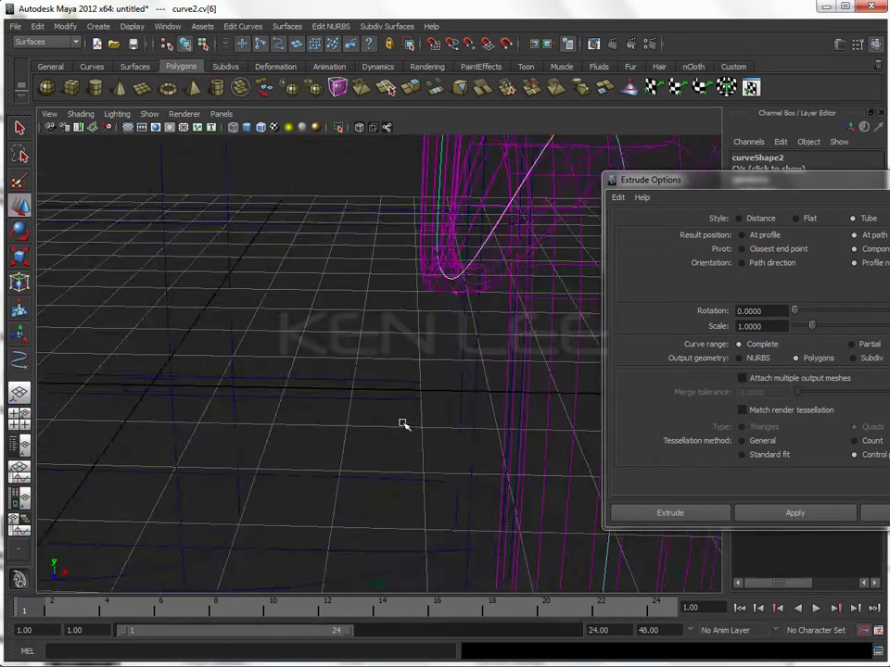
pyautogui.press('5')
pyautogui.keyDown('alt'); pyautogui.moveTo(393, 421); pyautogui.dragTo(200, 441, button='right'); pyautogui.keyUp('alt')
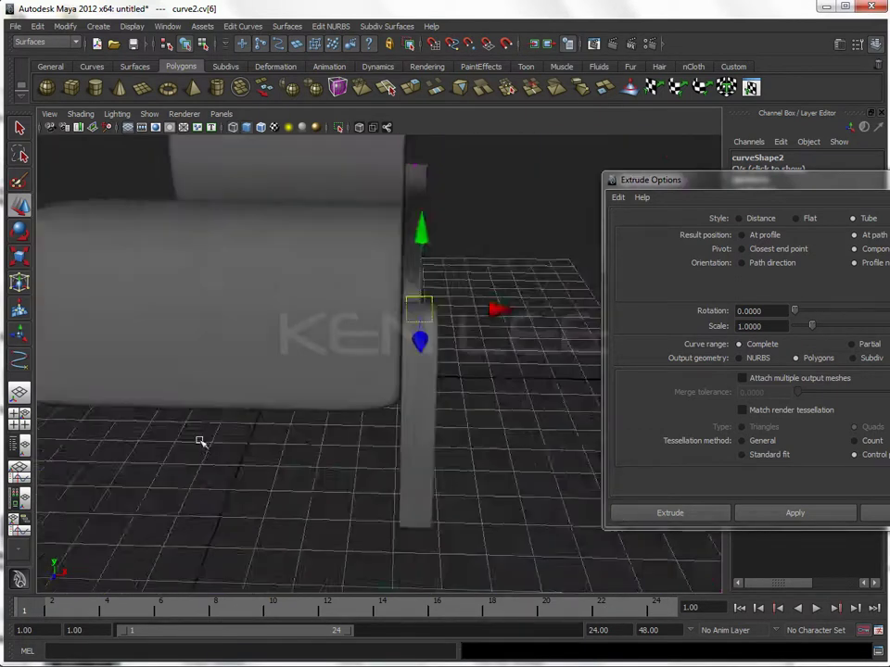
pyautogui.keyDown('alt'); pyautogui.moveTo(200, 442); pyautogui.dragTo(463, 429); pyautogui.keyUp('alt')
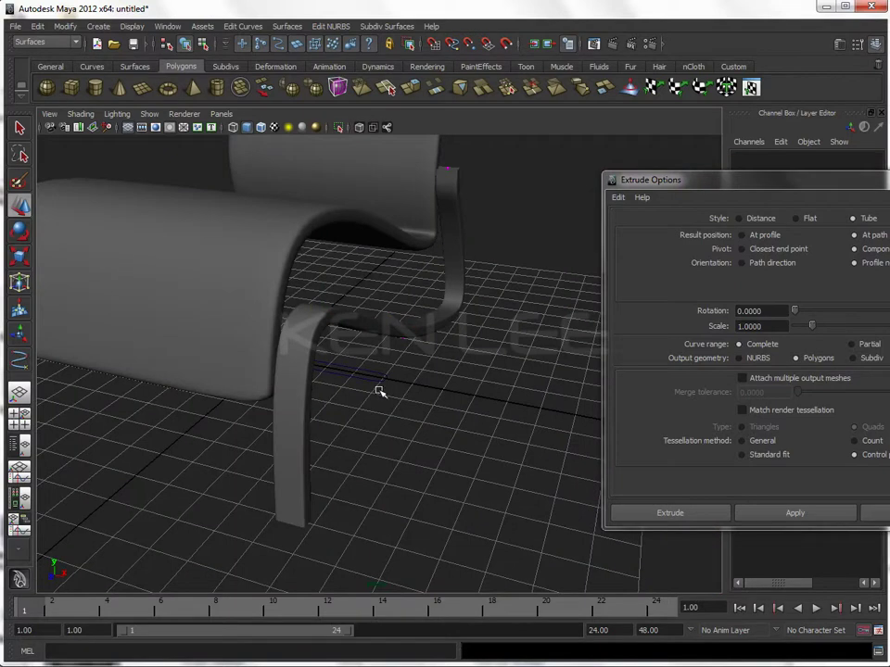
pyautogui.click(301, 391)
pyautogui.moveTo(398, 437)
pyautogui.keyDown('alt'); pyautogui.mouseDown()
pyautogui.moveTo(338, 412)
pyautogui.moveTo(399, 458)
pyautogui.moveTo(369, 409)
pyautogui.moveTo(409, 407)
pyautogui.moveTo(337, 407)
pyautogui.moveTo(447, 414)
pyautogui.moveTo(400, 415)
pyautogui.mouseUp(); pyautogui.keyUp('alt')
# Cap the leg tube extrudedSurface2's open ends with Polygons Mesh > Fill Hole.
pyautogui.click(494, 485)
pyautogui.moveTo(494, 484)
pyautogui.keyDown('alt'); pyautogui.mouseDown()
pyautogui.moveTo(399, 471)
pyautogui.moveTo(519, 343)
pyautogui.moveTo(389, 250)
pyautogui.moveTo(391, 276)
pyautogui.mouseUp(); pyautogui.keyUp('alt')
pyautogui.click(519, 343)
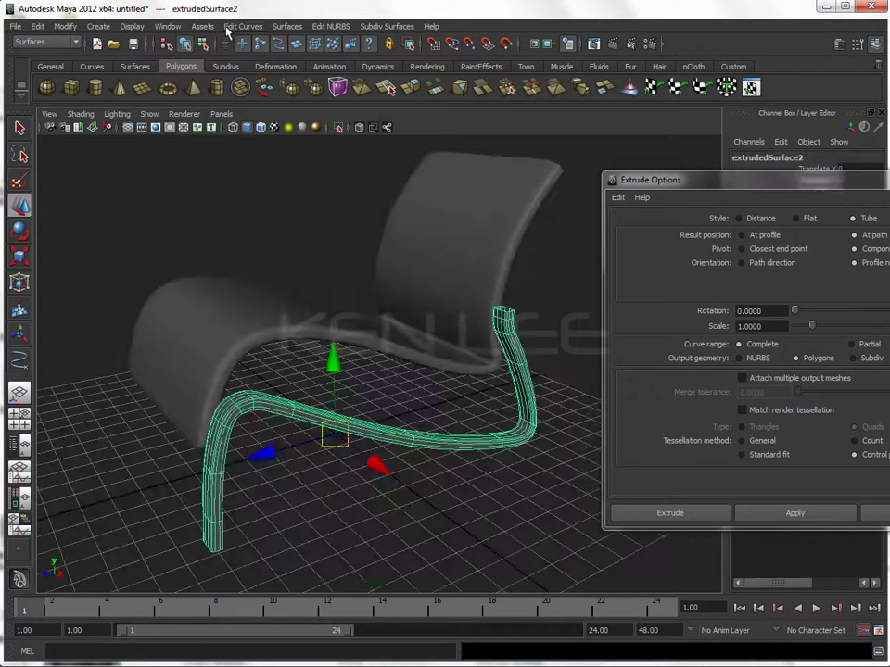
pyautogui.click(44, 42)
pyautogui.click(46, 65)
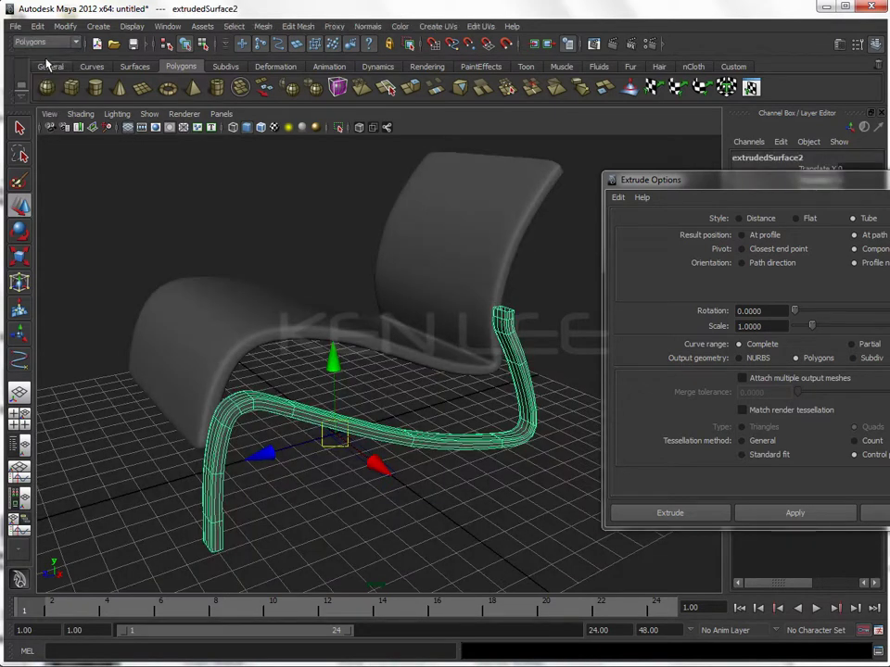
pyautogui.click(263, 26)
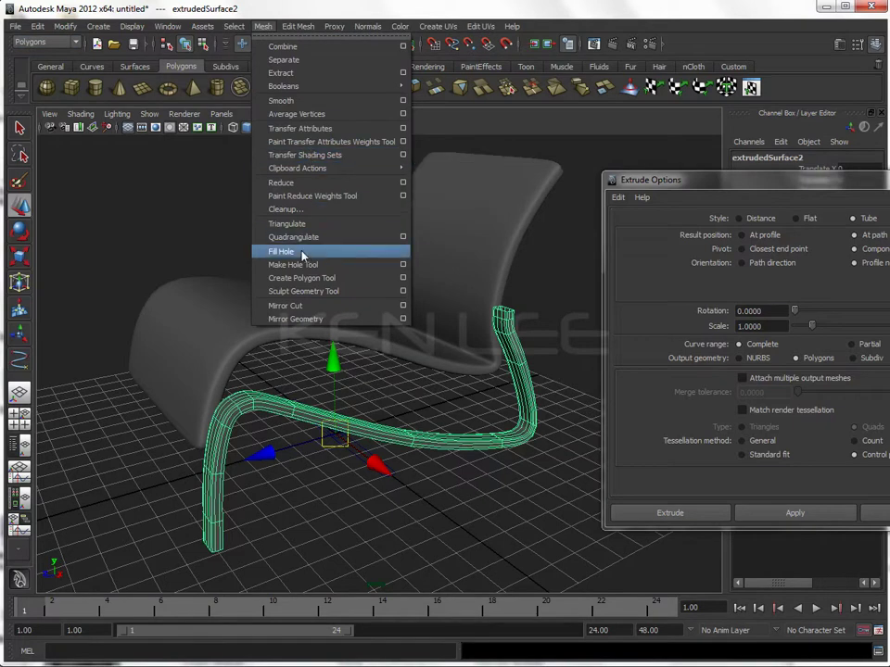
pyautogui.click(301, 255)
# Orbit around the chair to check the capped leg and move Extrude Options aside.
pyautogui.click(226, 195)
pyautogui.moveTo(227, 194)
pyautogui.keyDown('alt'); pyautogui.mouseDown()
pyautogui.moveTo(353, 252)
pyautogui.moveTo(417, 258)
pyautogui.moveTo(441, 247)
pyautogui.moveTo(449, 256)
pyautogui.moveTo(441, 280)
pyautogui.moveTo(338, 299)
pyautogui.mouseUp(); pyautogui.keyUp('alt')
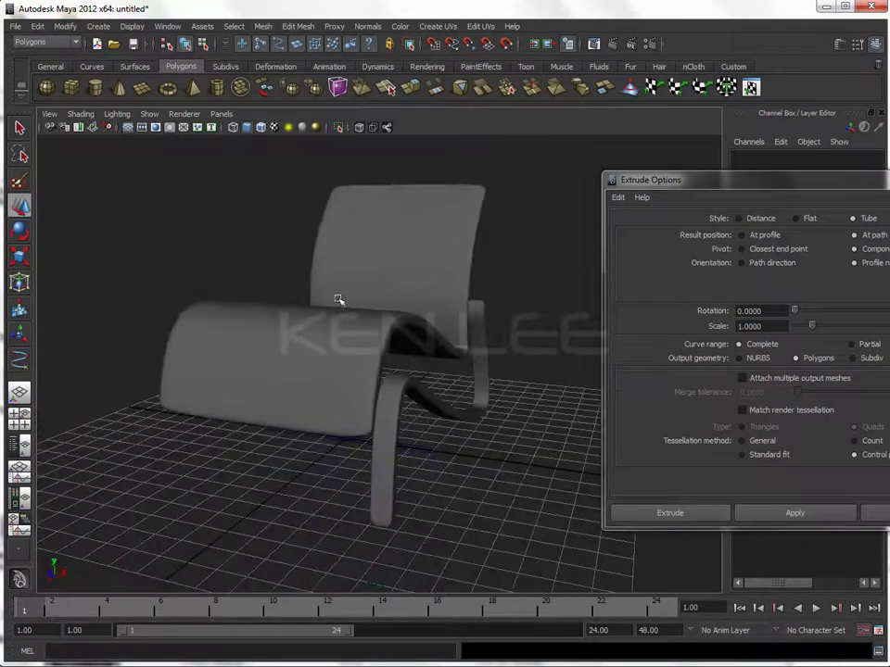
pyautogui.click(443, 402)
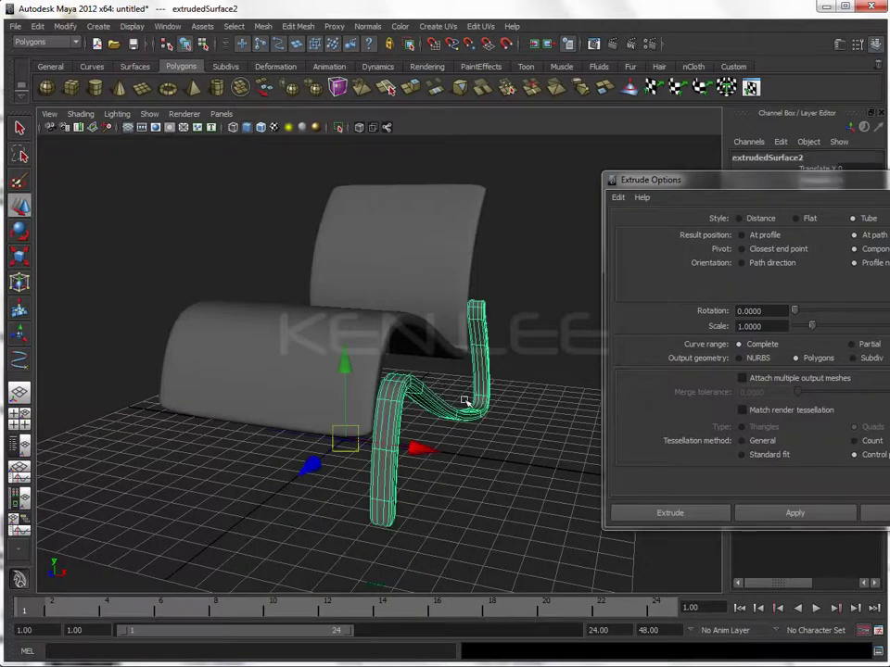
pyautogui.moveTo(465, 401)
pyautogui.keyDown('alt'); pyautogui.mouseDown()
pyautogui.moveTo(519, 389)
pyautogui.moveTo(463, 397)
pyautogui.mouseUp(); pyautogui.keyUp('alt')
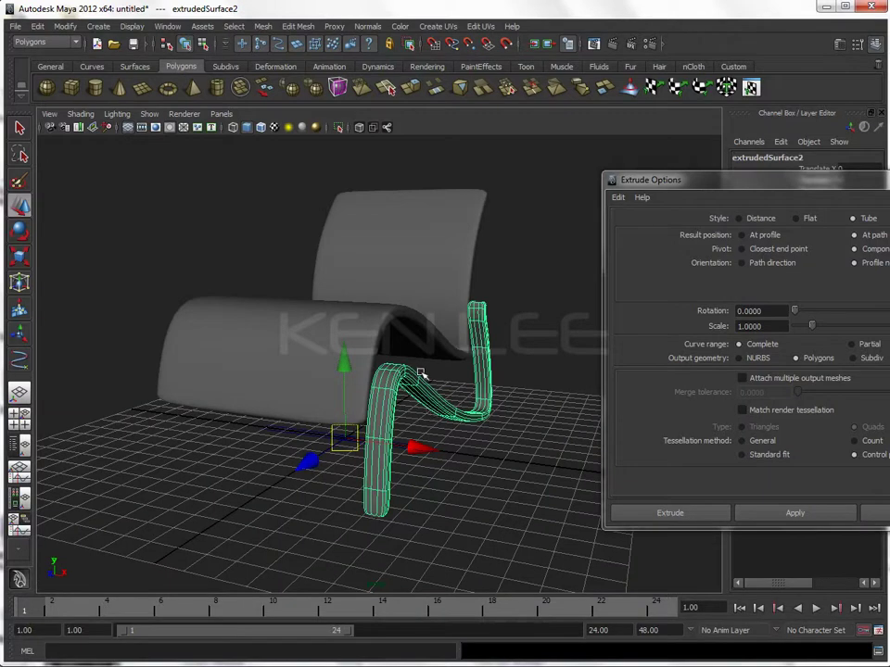
pyautogui.moveTo(667, 180); pyautogui.dragTo(602, 183)
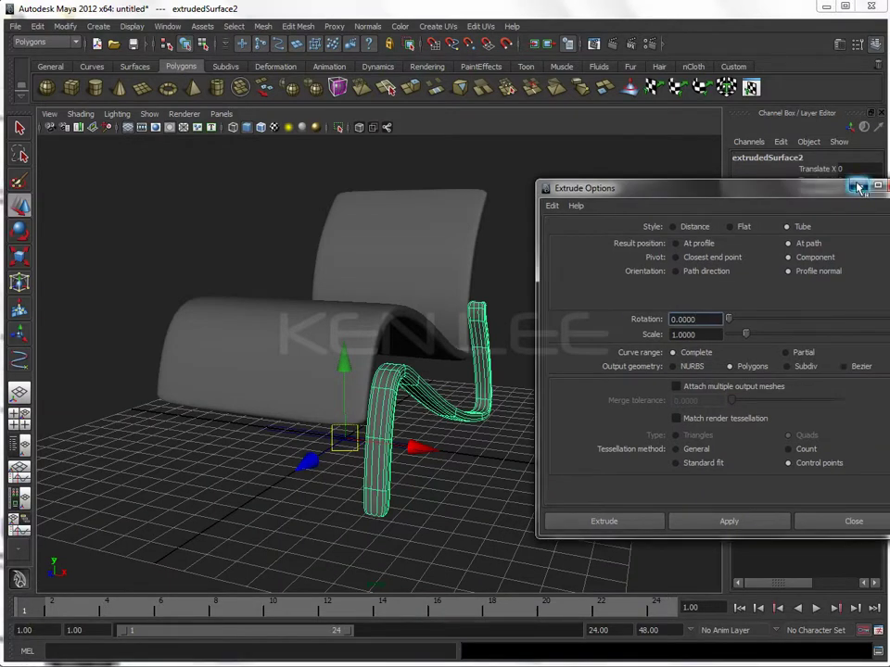
# Close Extrude Options and duplicate the leg as extrudedSurface3, mirrored with Scale X -1.
pyautogui.click(850, 518)
pyautogui.keyDown('alt'); pyautogui.moveTo(463, 421); pyautogui.dragTo(405, 420); pyautogui.keyUp('alt')
pyautogui.keyDown('alt'); pyautogui.moveTo(406, 420); pyautogui.dragTo(364, 455, button='right'); pyautogui.keyUp('alt')
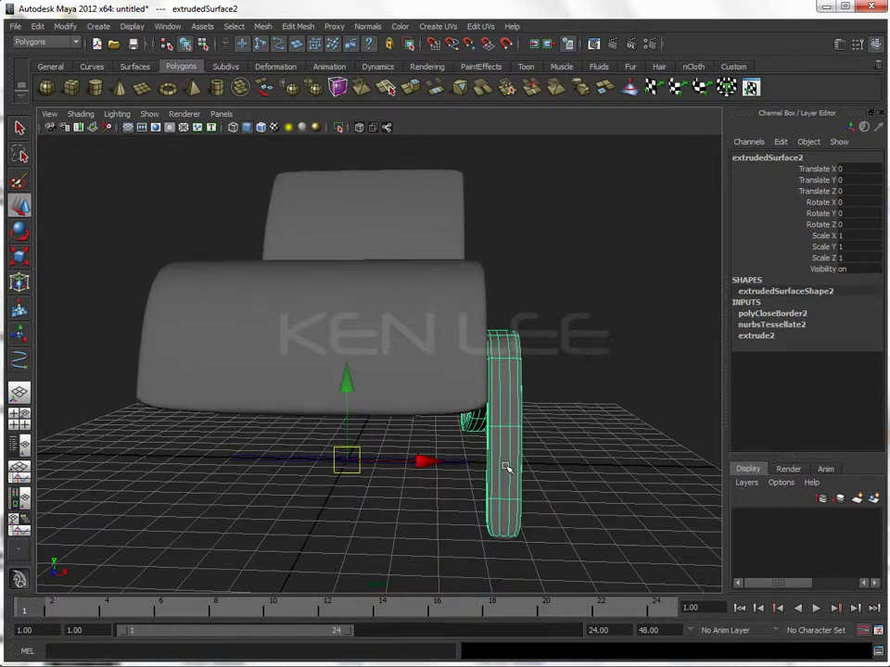
pyautogui.hotkey('ctrl', 'd')
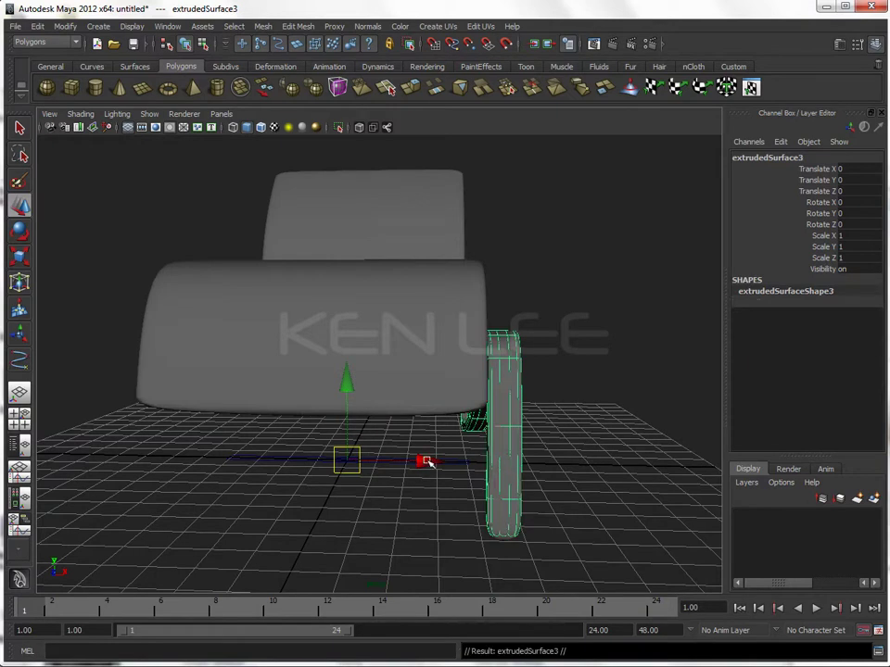
pyautogui.click(857, 235)
pyautogui.write('-1')
pyautogui.press('Return')
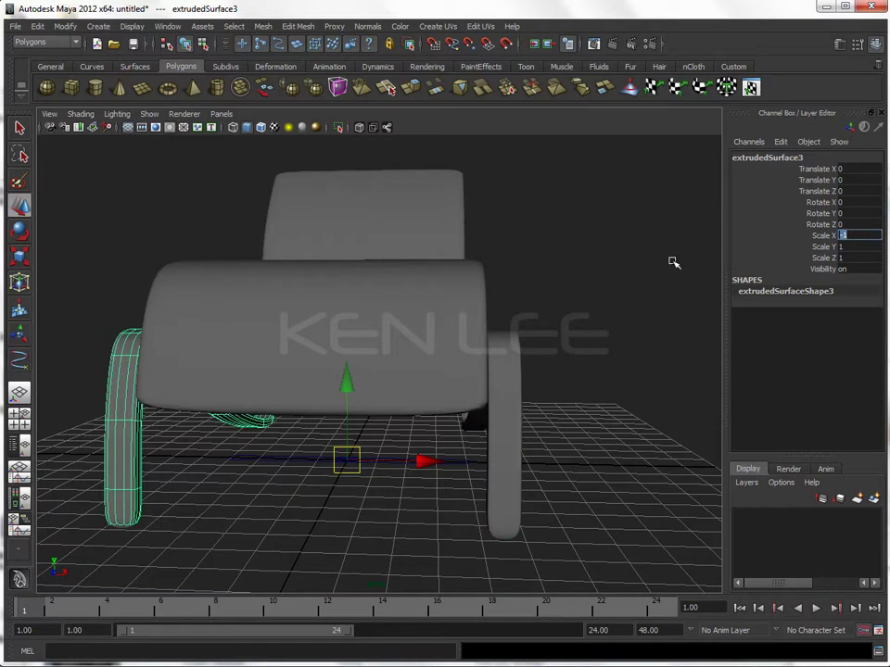
pyautogui.click(673, 263)
pyautogui.moveTo(562, 318)
pyautogui.keyDown('alt'); pyautogui.mouseDown()
pyautogui.moveTo(441, 359)
pyautogui.moveTo(451, 378)
pyautogui.moveTo(423, 370)
pyautogui.moveTo(449, 376)
pyautogui.mouseUp(); pyautogui.keyUp('alt')
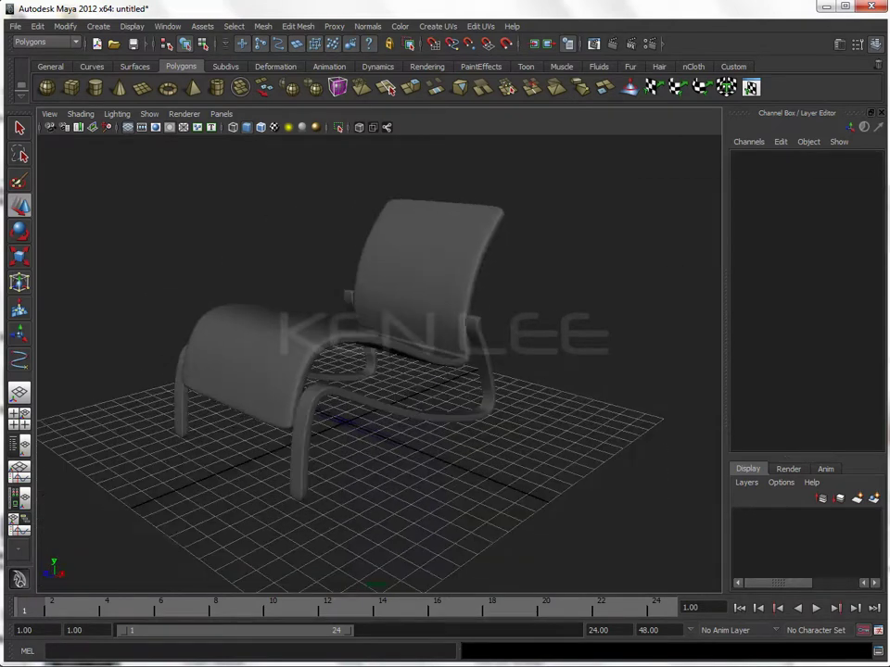
pyautogui.hotkey('alt', 'Tab')
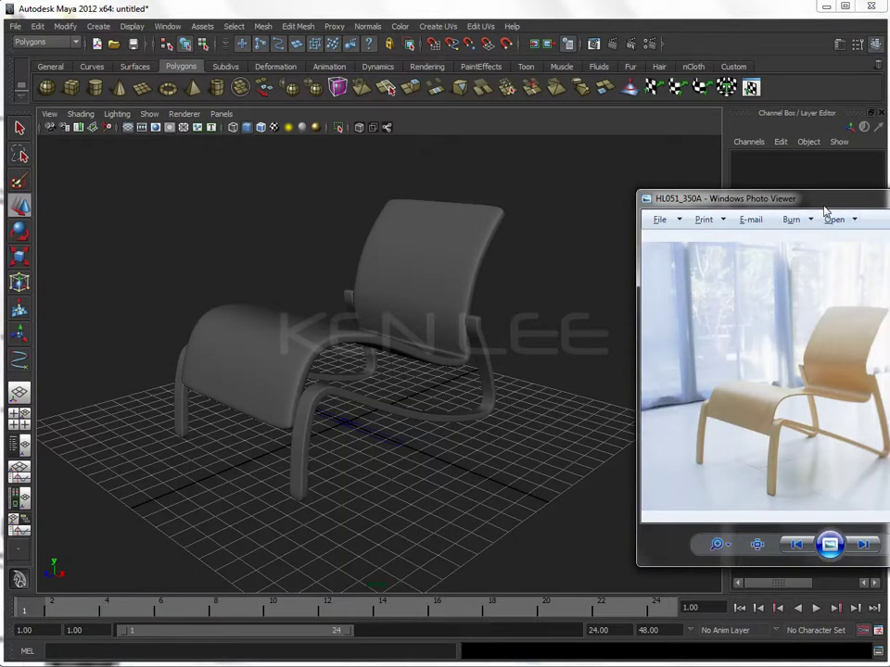
pyautogui.moveTo(825, 211); pyautogui.dragTo(630, 176)
pyautogui.moveTo(306, 222)
pyautogui.keyDown('alt'); pyautogui.mouseDown()
pyautogui.moveTo(272, 245)
pyautogui.moveTo(299, 278)
pyautogui.mouseUp(); pyautogui.keyUp('alt')
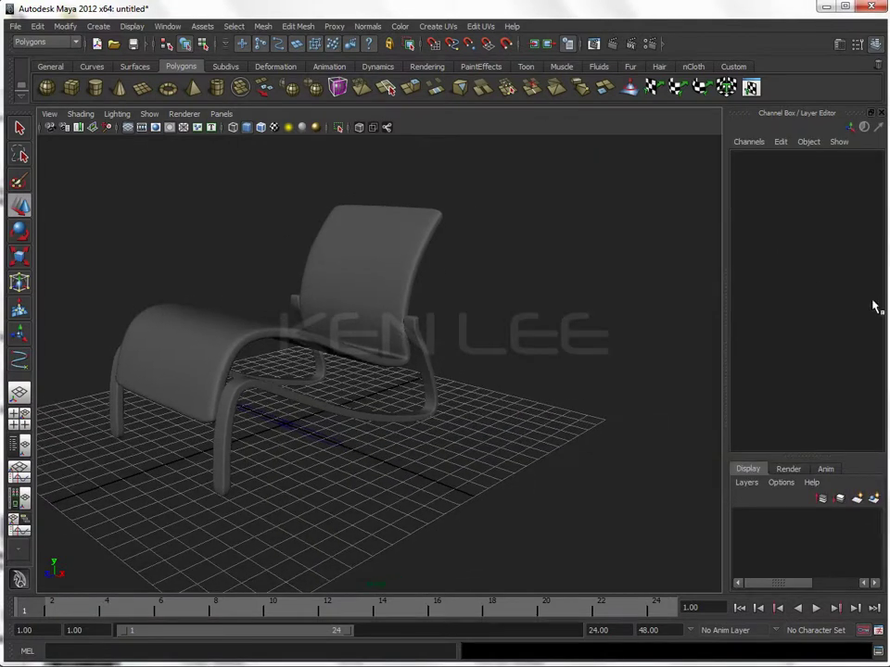
pyautogui.moveTo(640, 320)
pyautogui.keyDown('alt'); pyautogui.mouseDown()
pyautogui.moveTo(509, 328)
pyautogui.moveTo(559, 335)
pyautogui.mouseUp(); pyautogui.keyUp('alt')
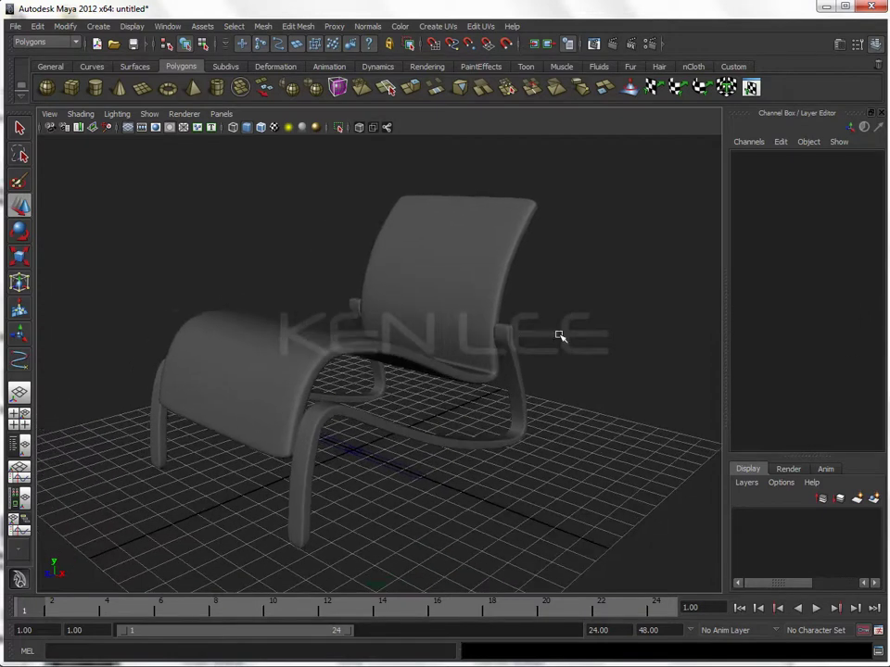